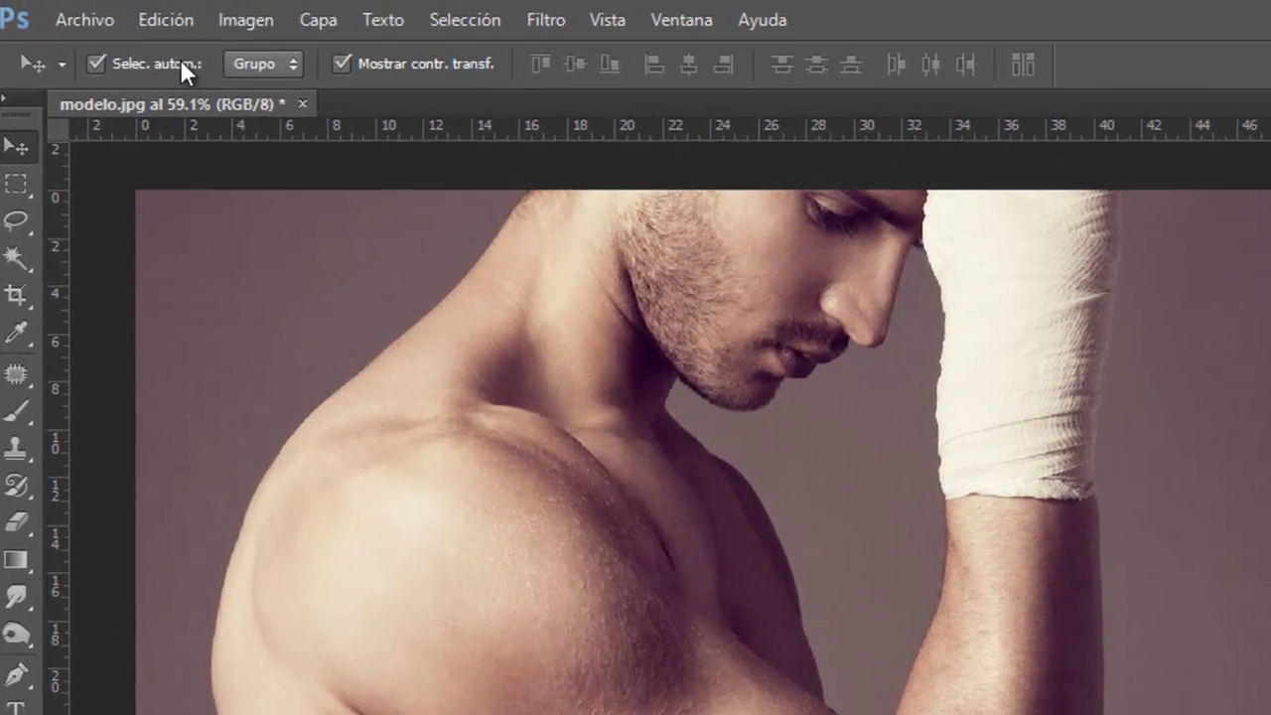
Duplicate the model photo as a new document named mapa.
click(256, 26)
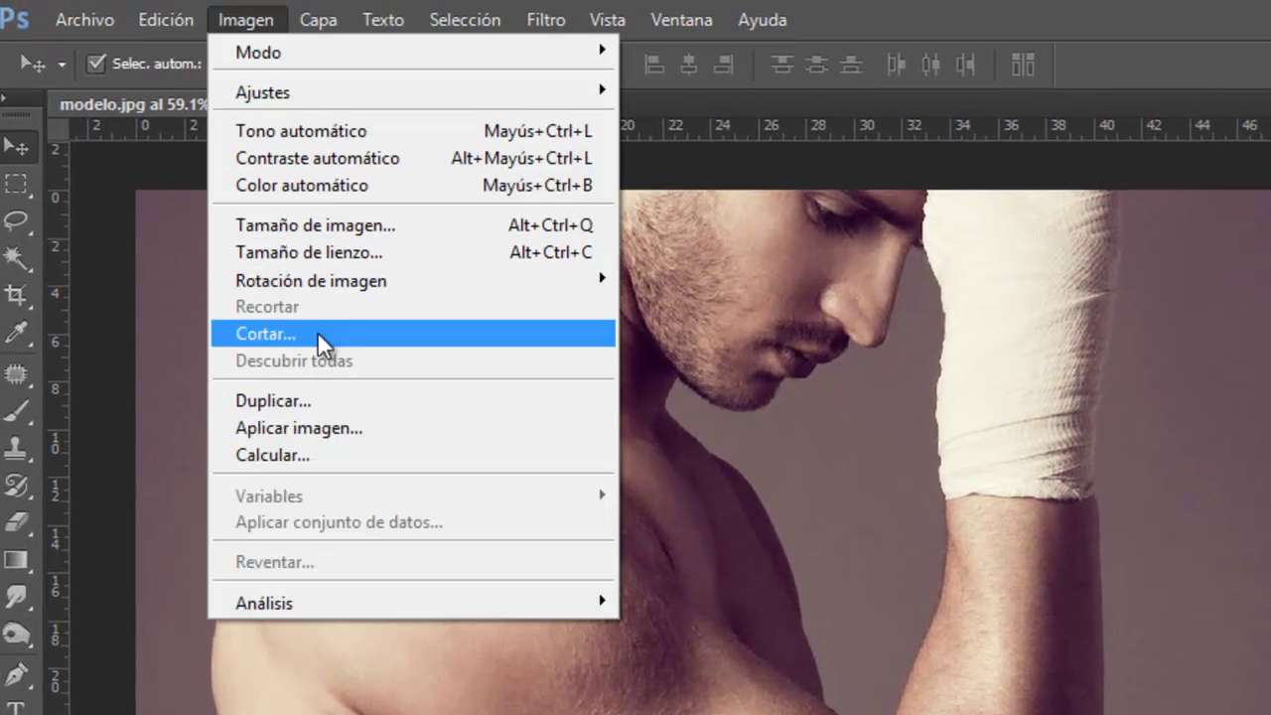
click(351, 400)
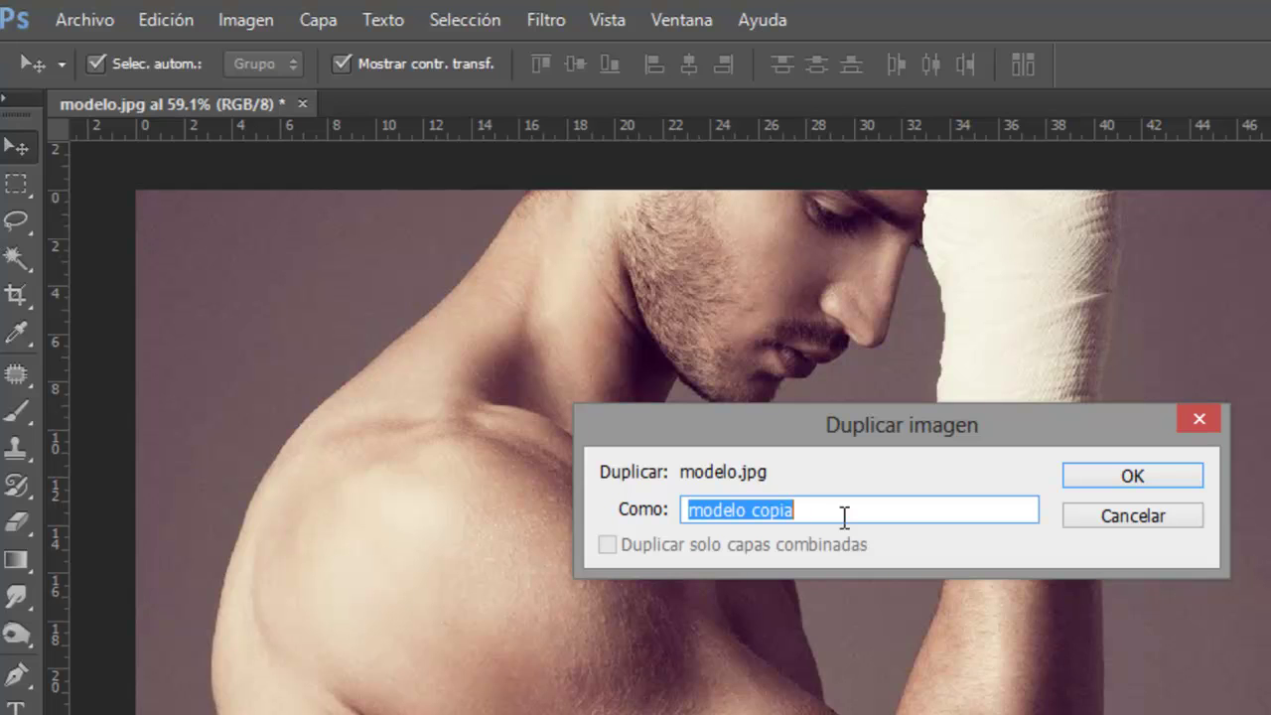
text(mapa)
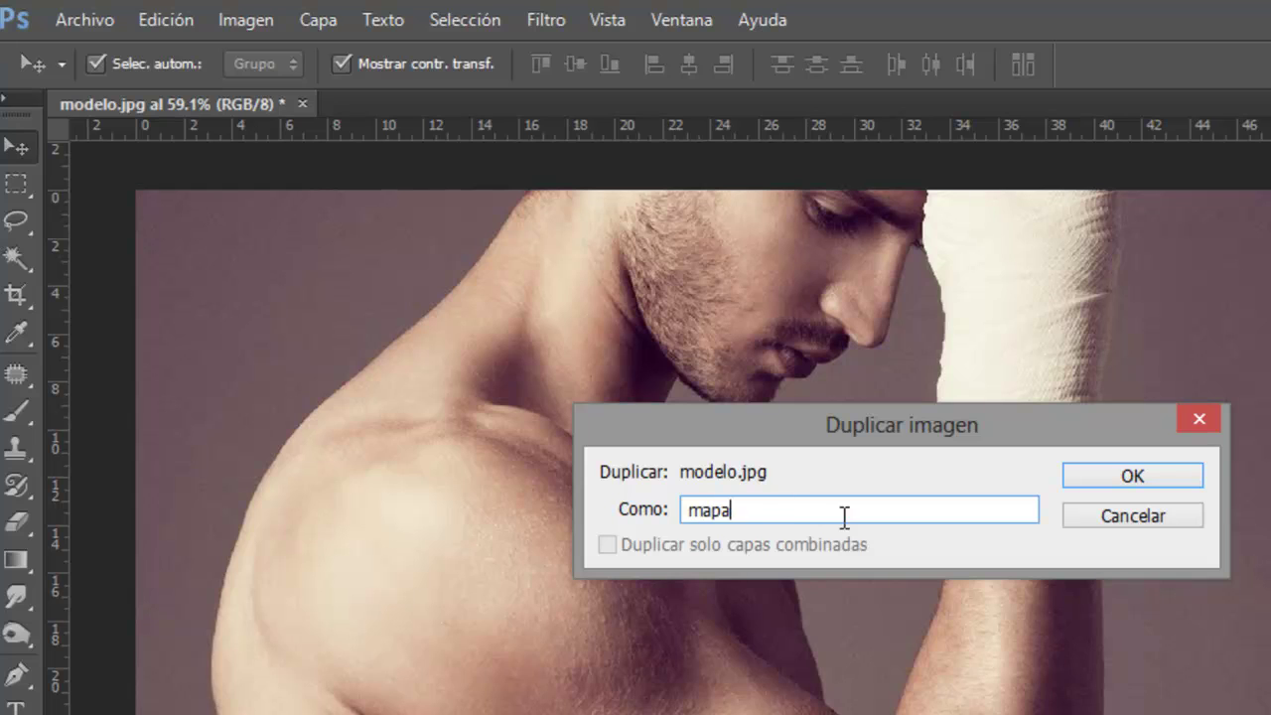
click(1128, 480)
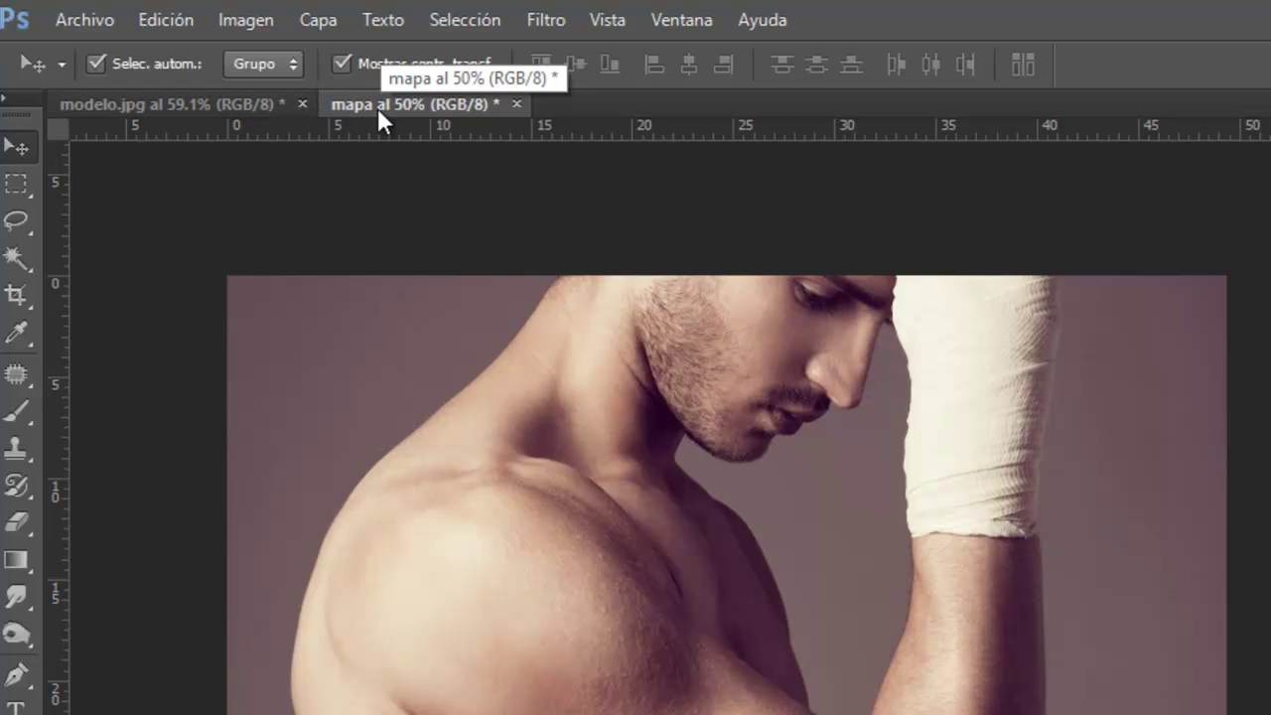
Convert mapa to Grayscale, discarding the colour information.
click(245, 19)
mouse_move(298, 51)
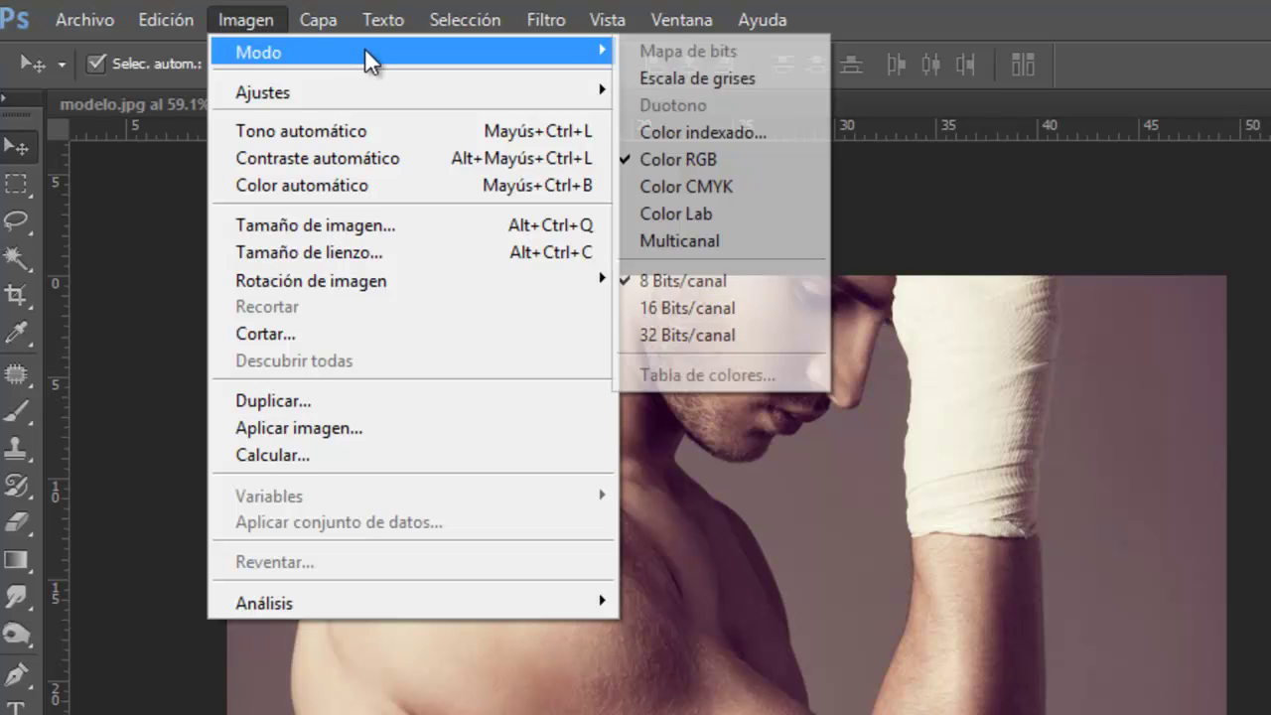
click(716, 86)
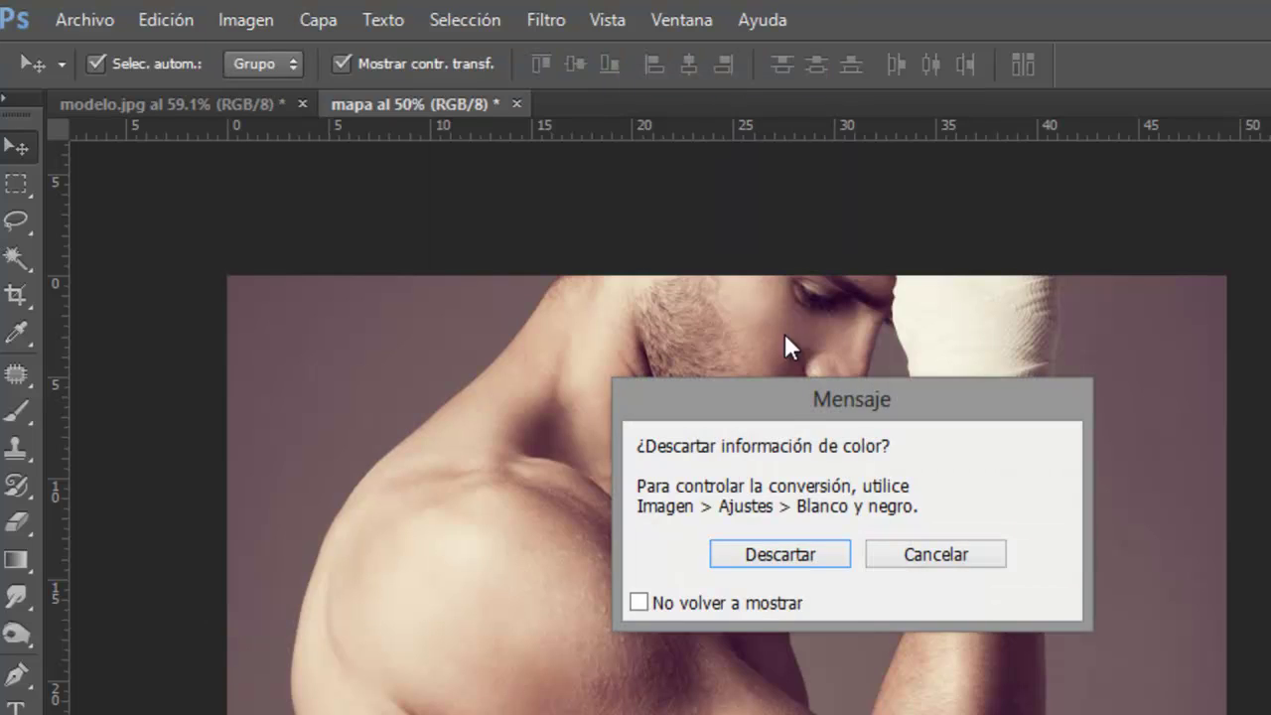
click(731, 555)
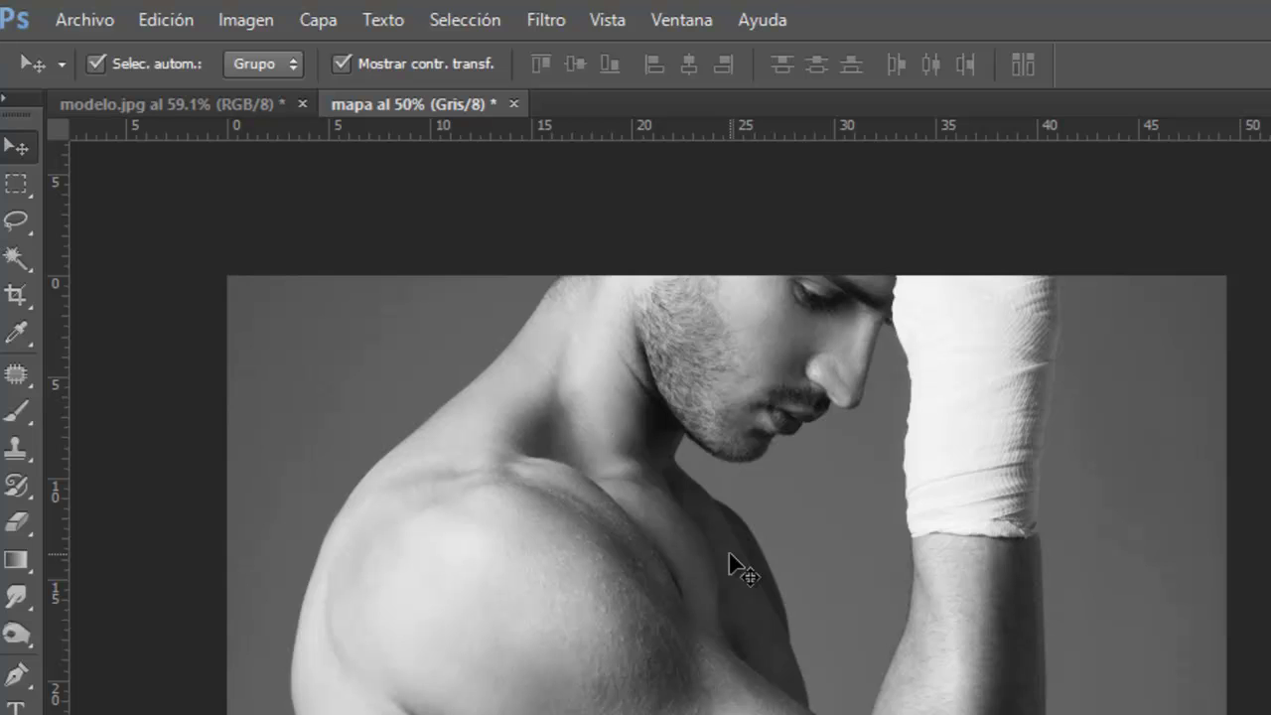
Save the grayscale copy as mapa.psd in Photoshop (*.PSD) format.
click(96, 16)
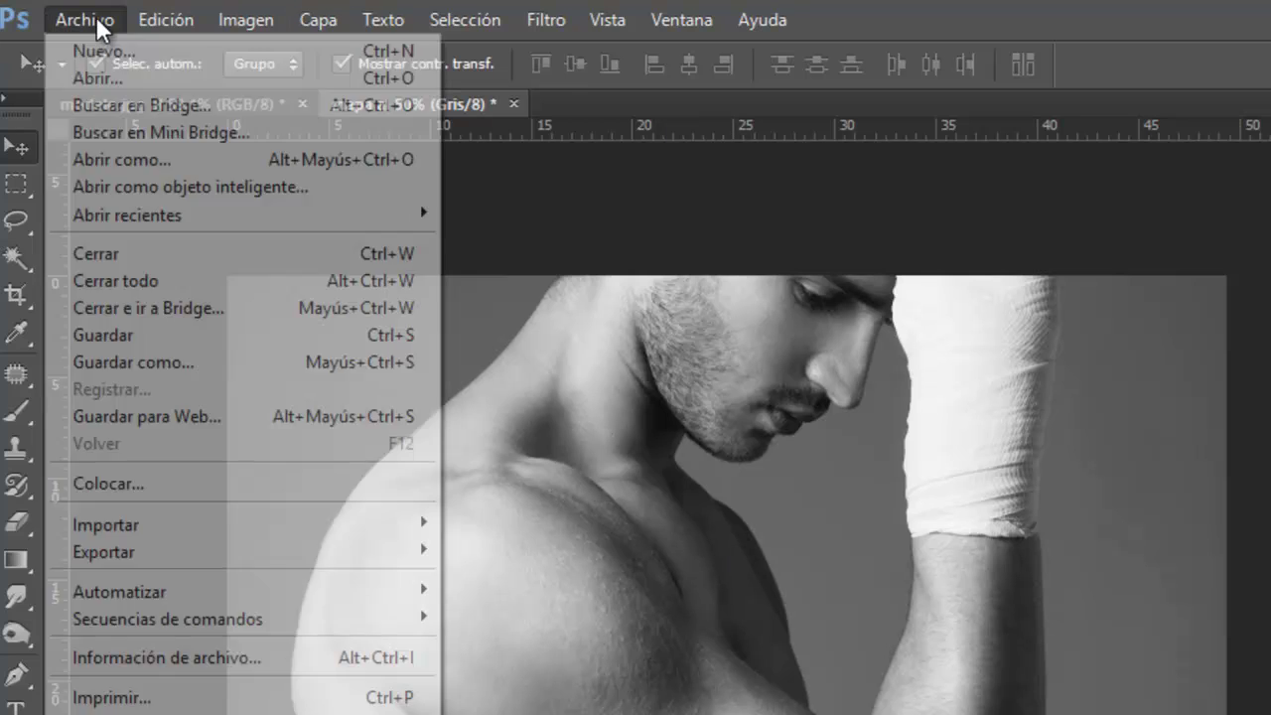
click(141, 362)
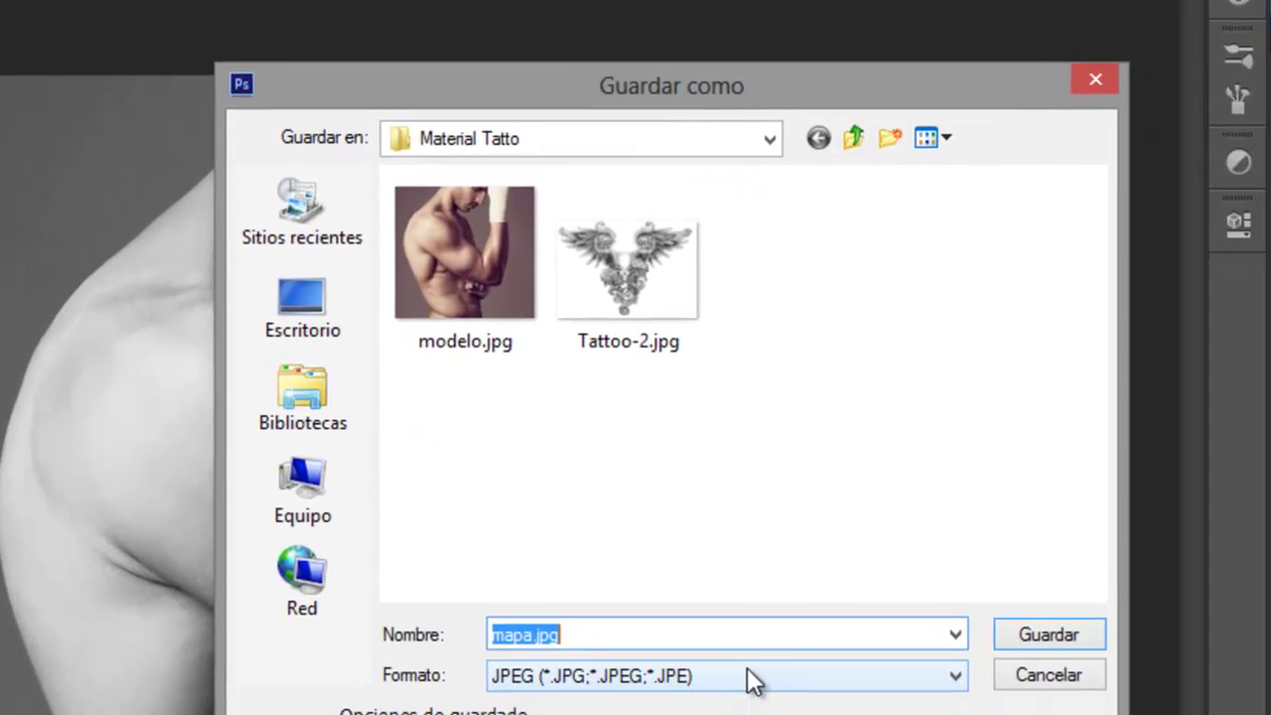
click(698, 641)
scroll(685, 657, up, 3)
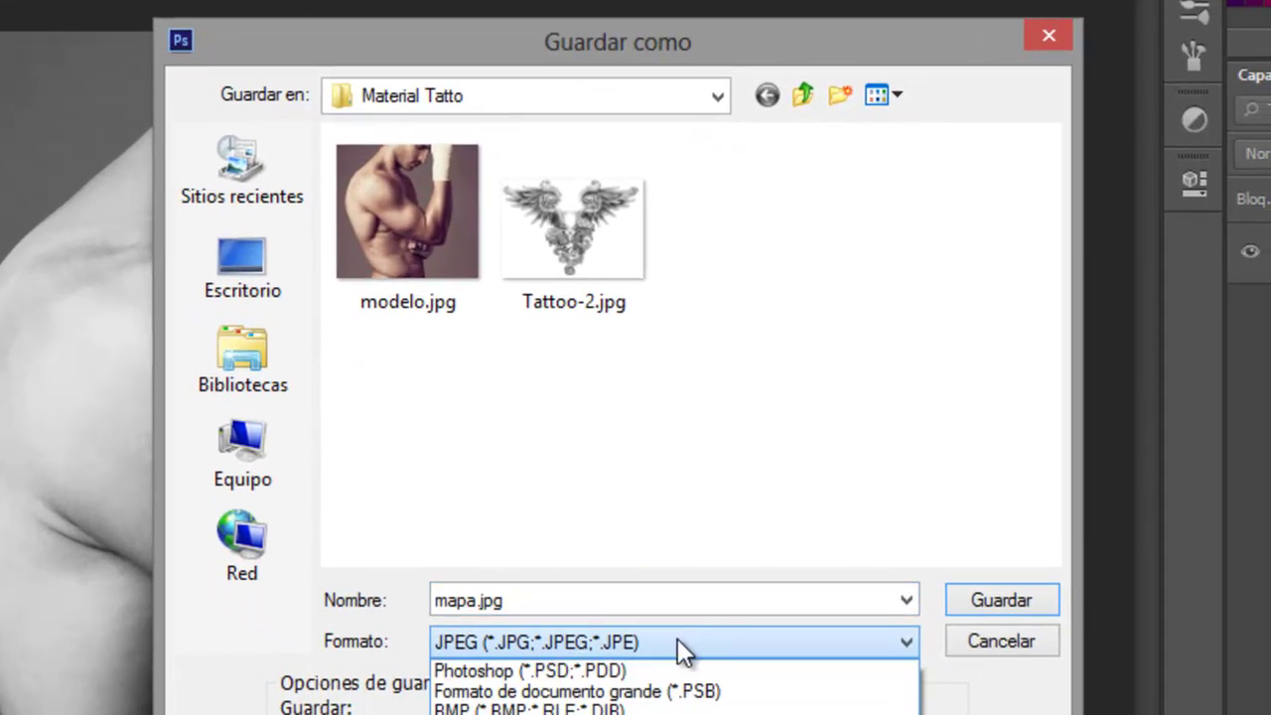
click(558, 675)
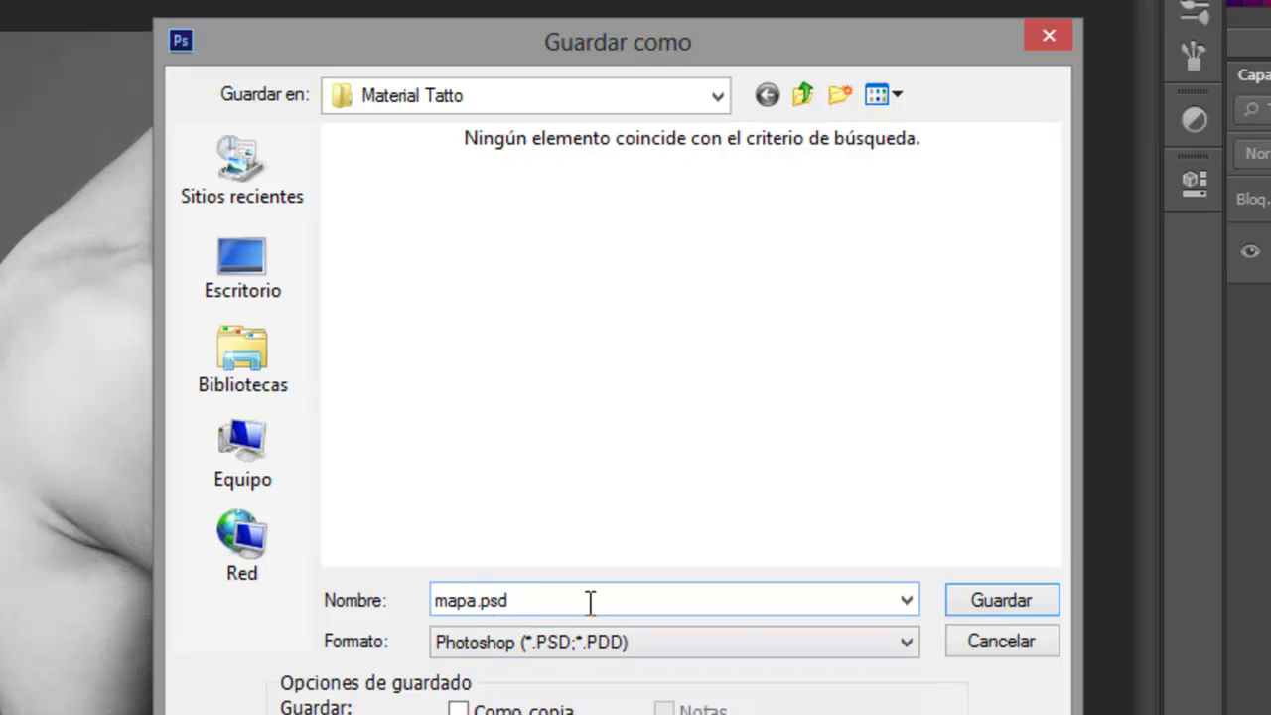
click(989, 596)
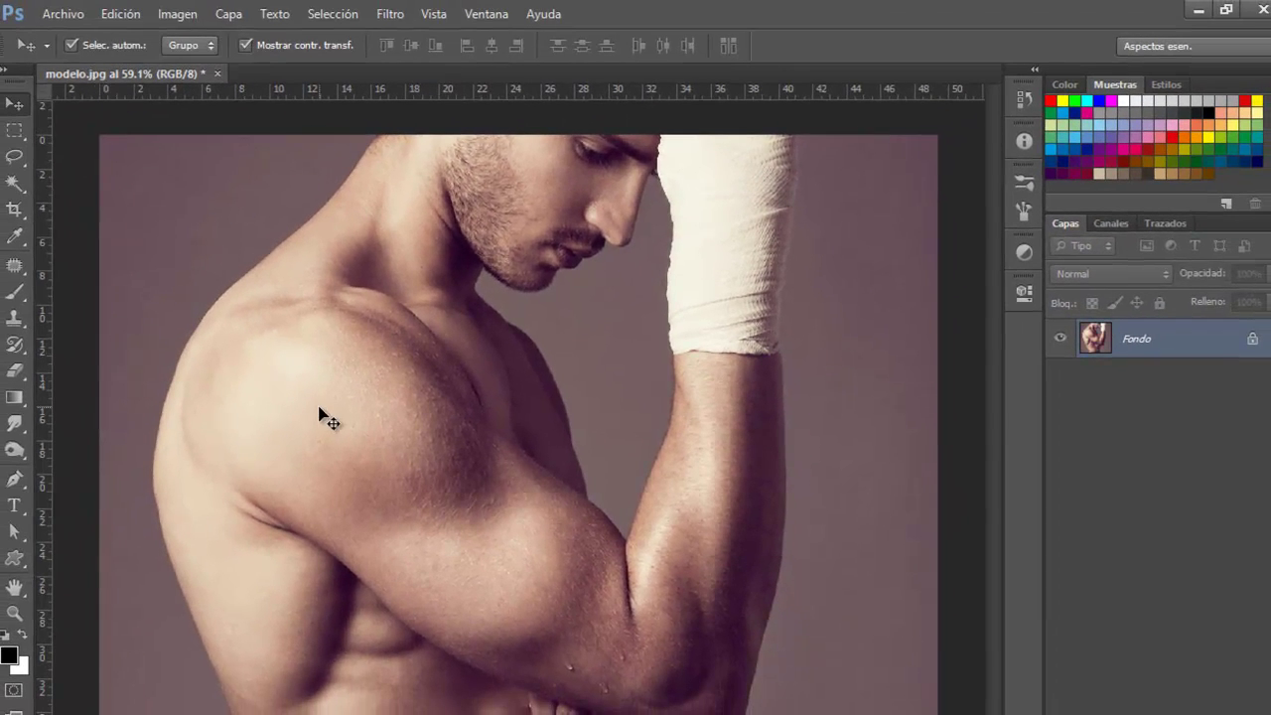
Place Tattoo-2.jpg from the Material Tatto folder into modelo.jpg.
click(70, 14)
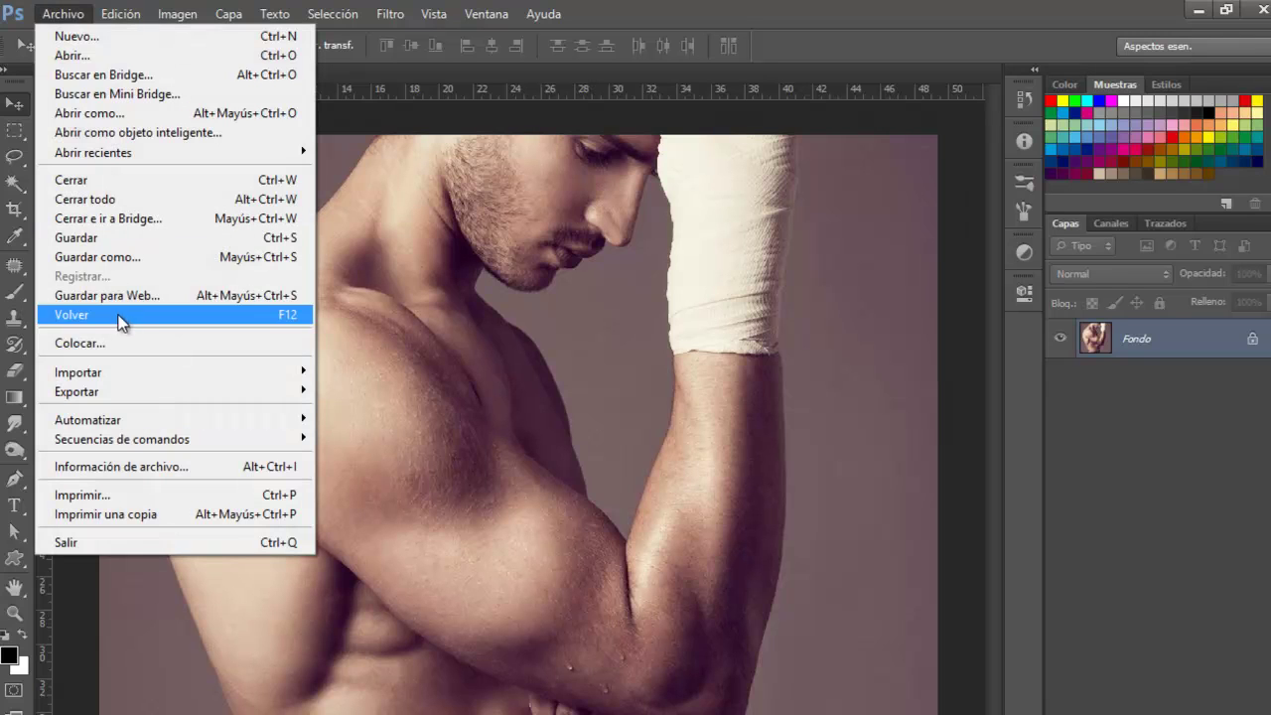
click(122, 343)
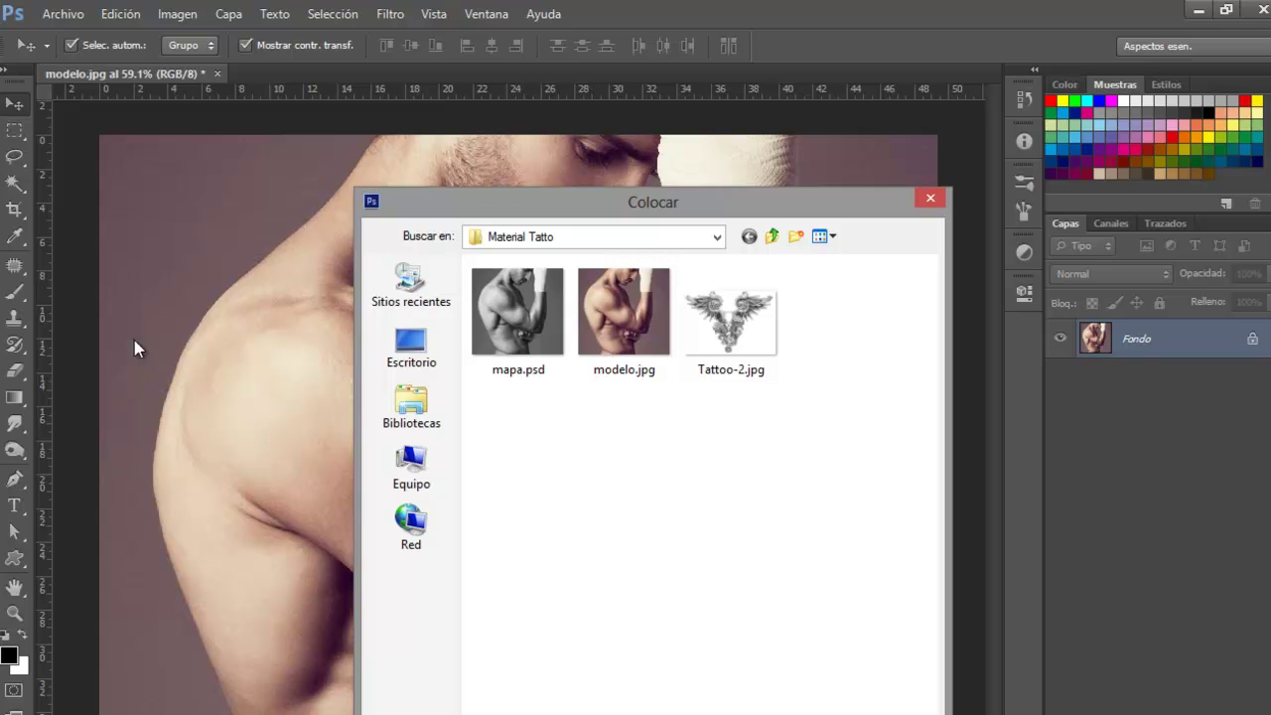
click(740, 362)
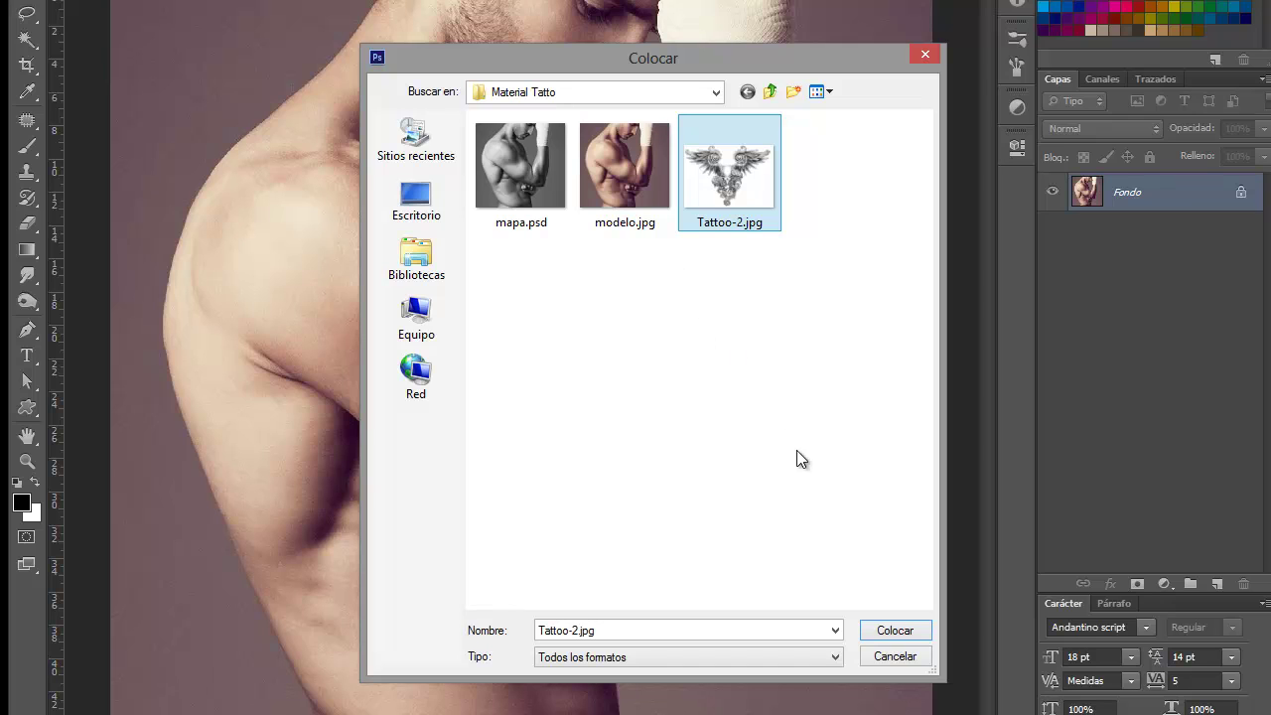
click(866, 636)
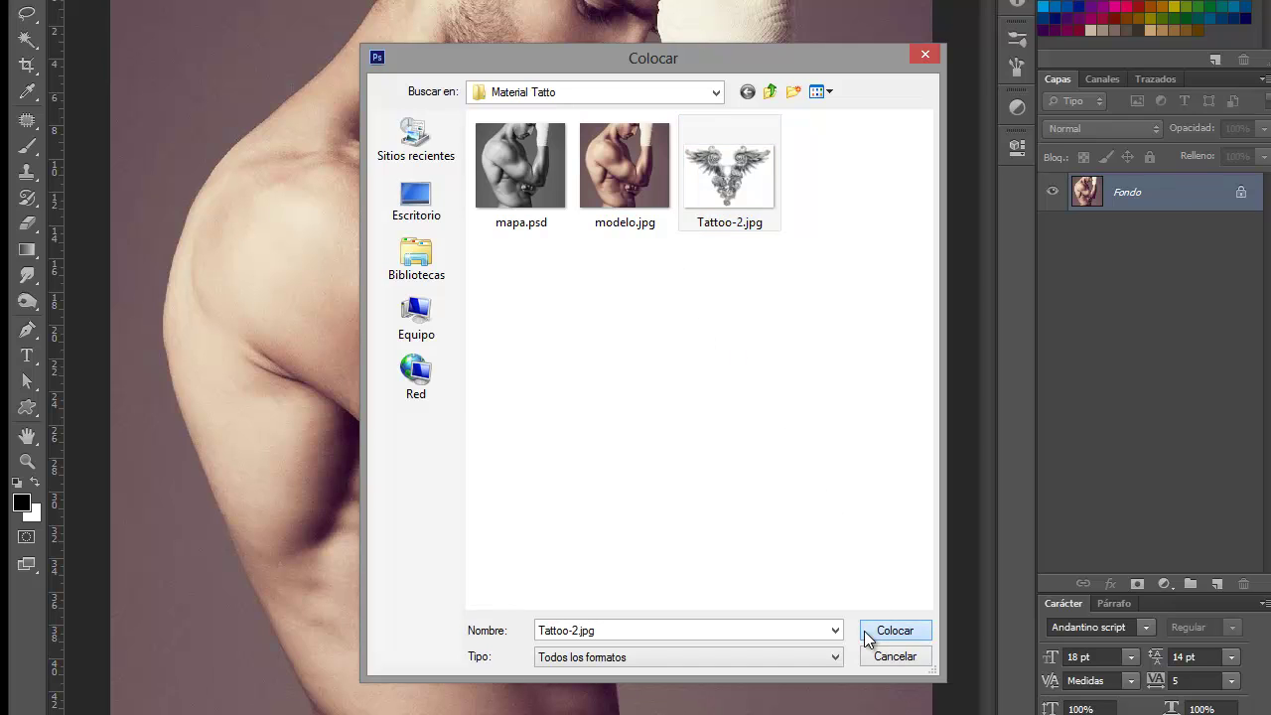
click(866, 636)
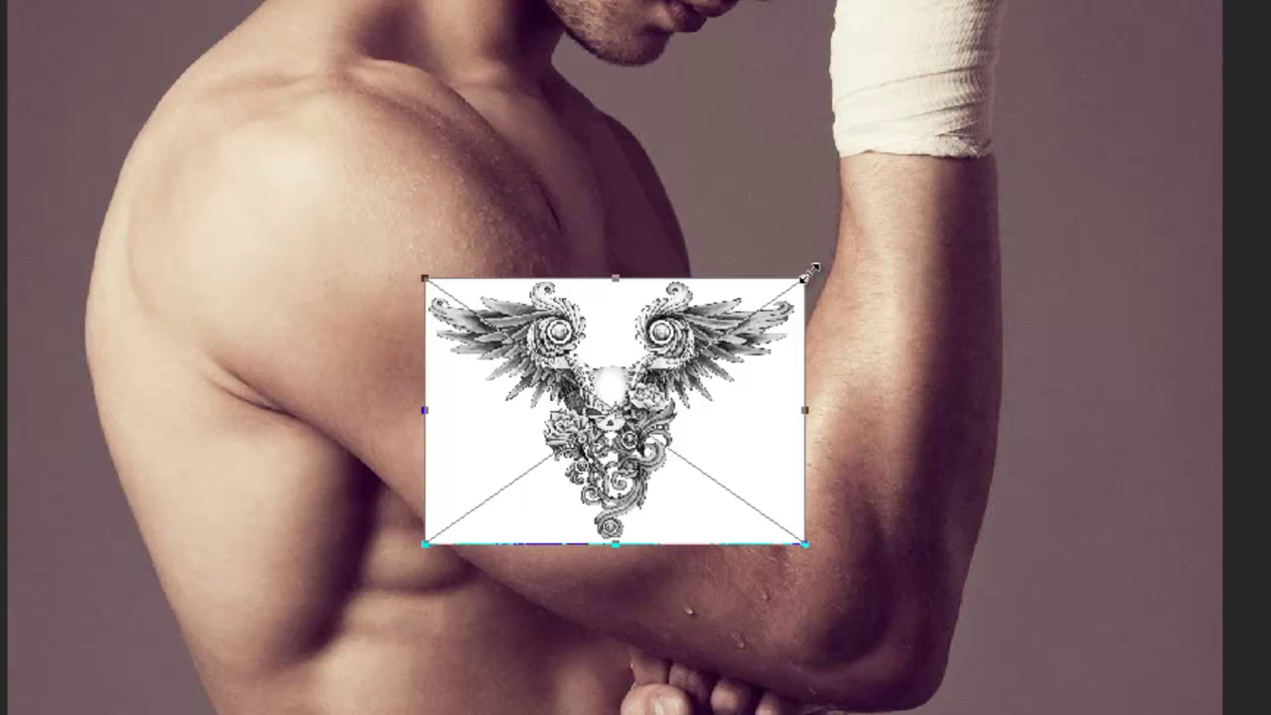
Scale the tattoo to about 13.51 x 9.45 cm, move it onto the shoulder, rotate about -43°.
drag(805, 276, 742, 320)
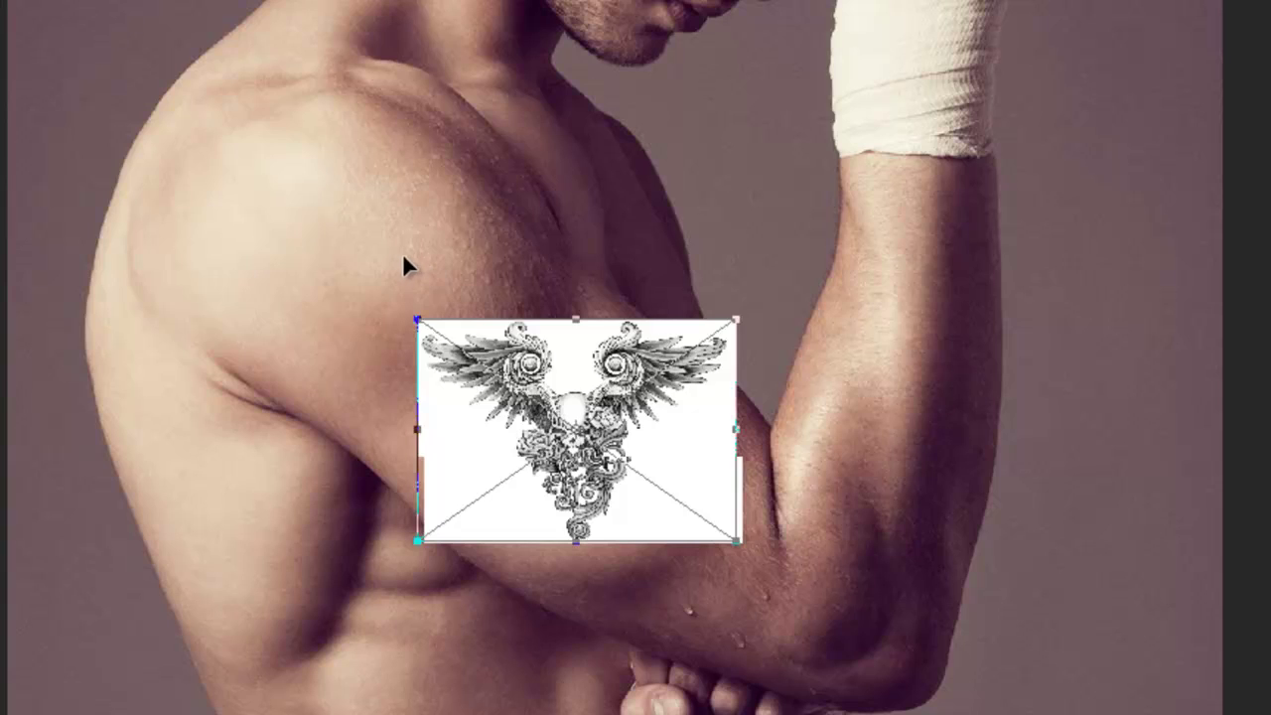
mouse_move(635, 366)
mouse_down()
mouse_move(357, 233)
mouse_move(377, 208)
mouse_up()
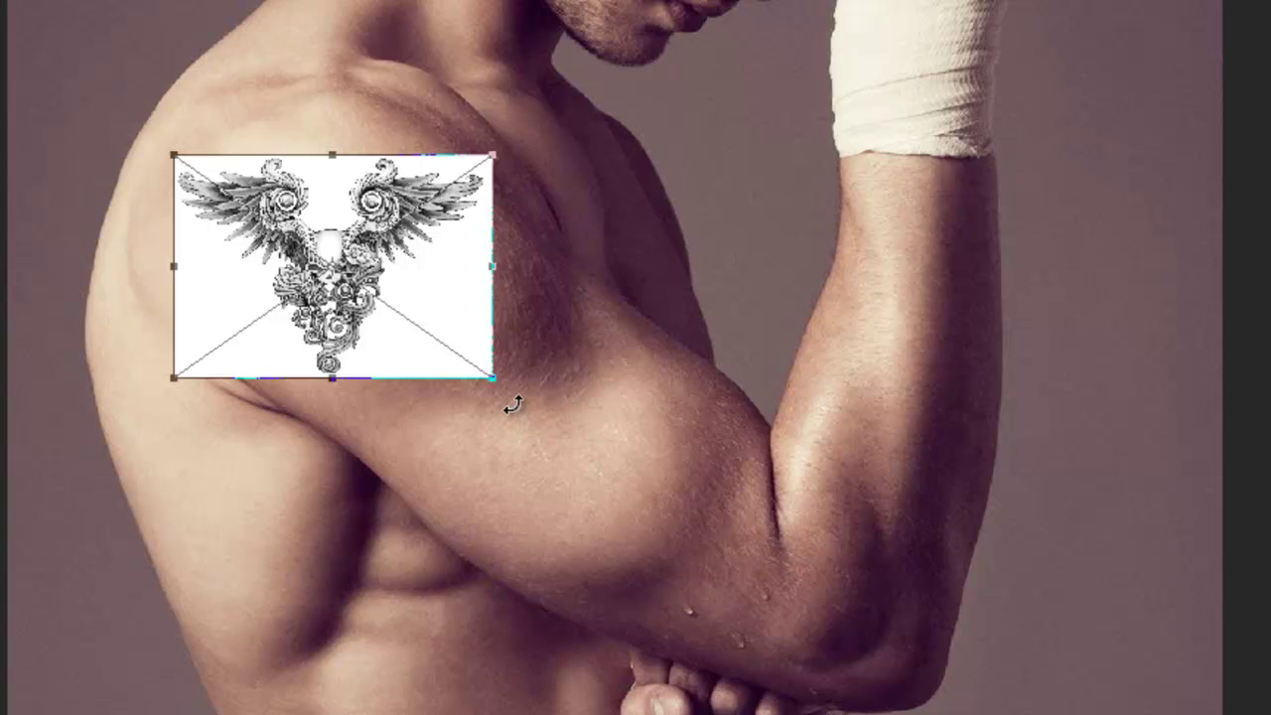
mouse_move(579, 366)
mouse_down()
mouse_move(631, 250)
mouse_move(608, 232)
mouse_up()
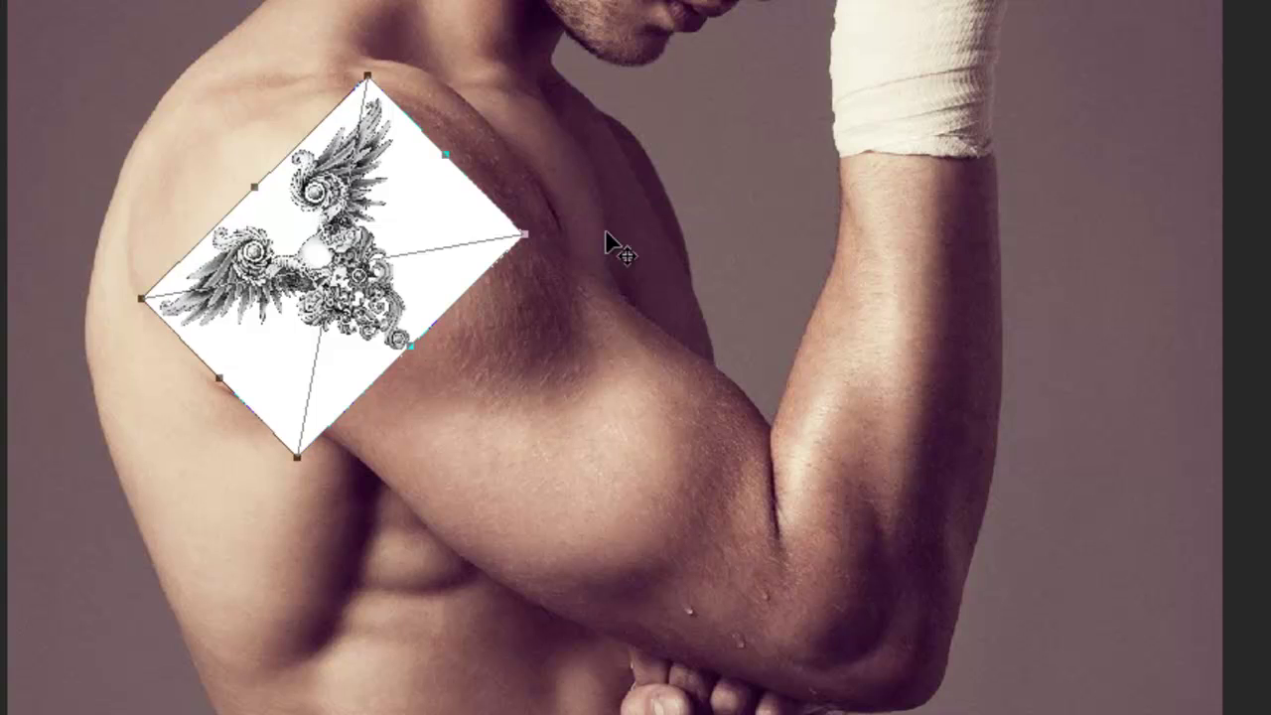
key(Return)
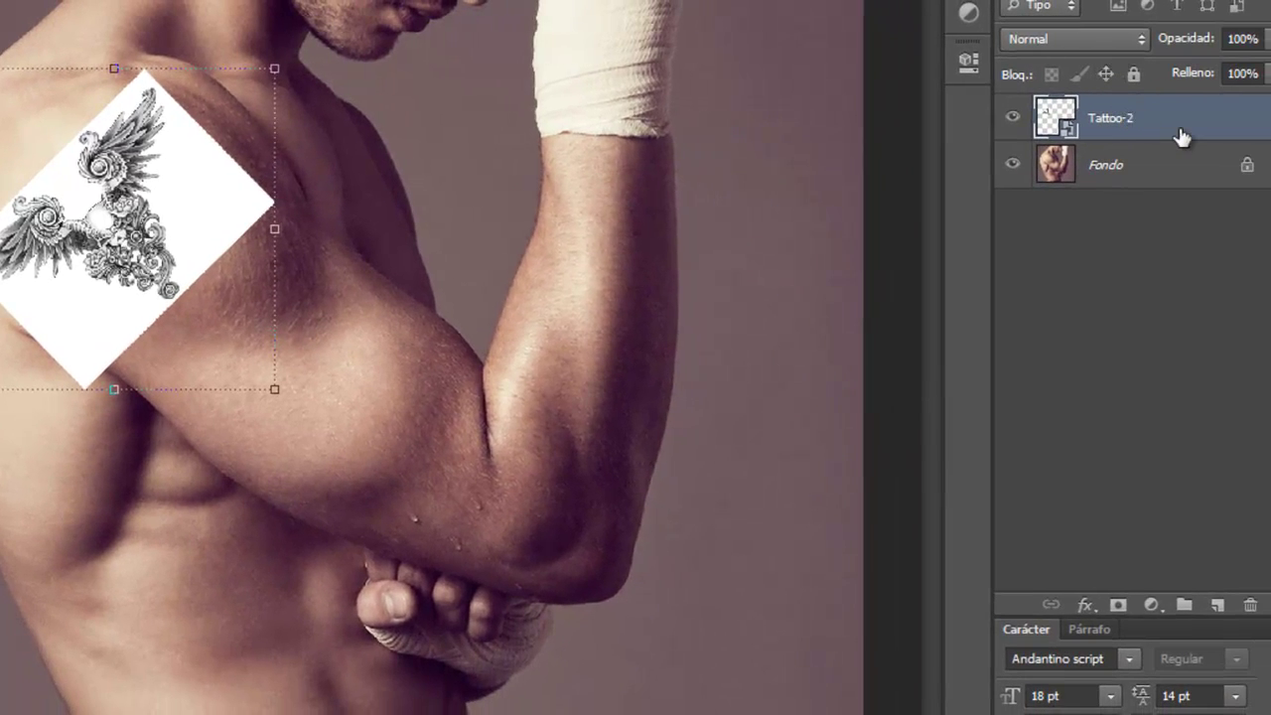
Set Tattoo-2 to Multiplicar blending, convert it to a smart object, and zoom in.
click(1133, 42)
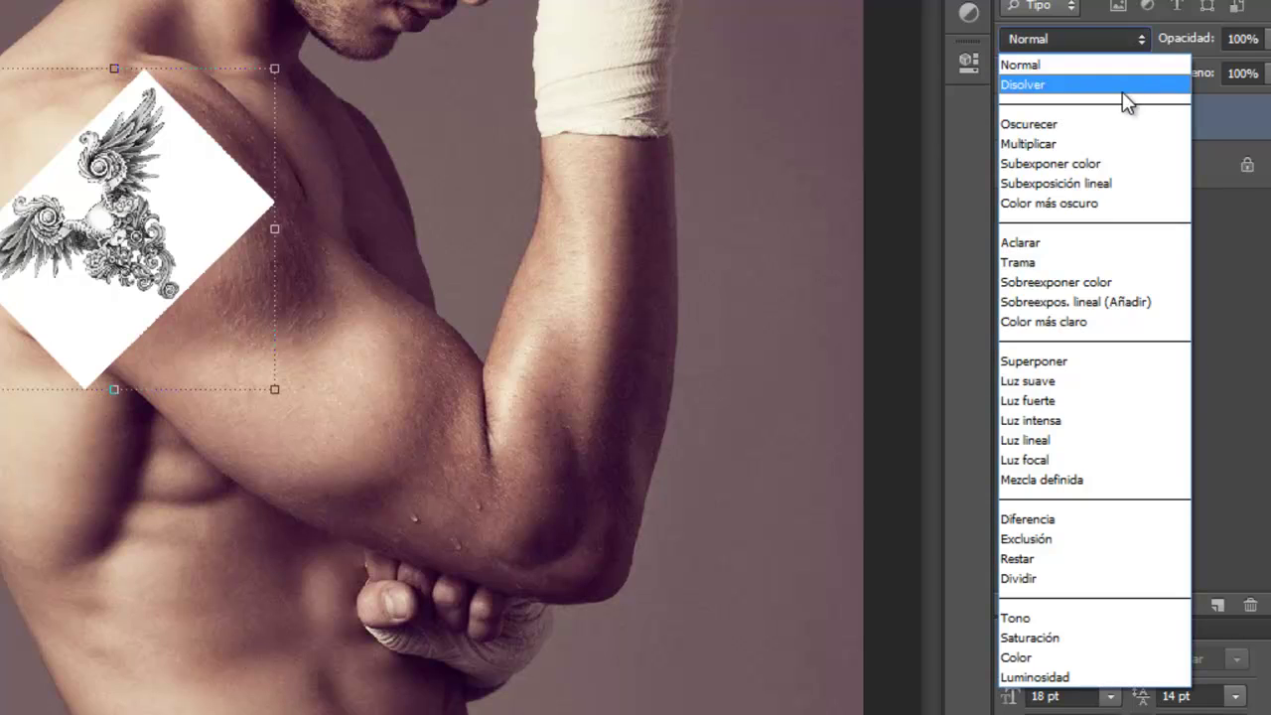
click(1065, 145)
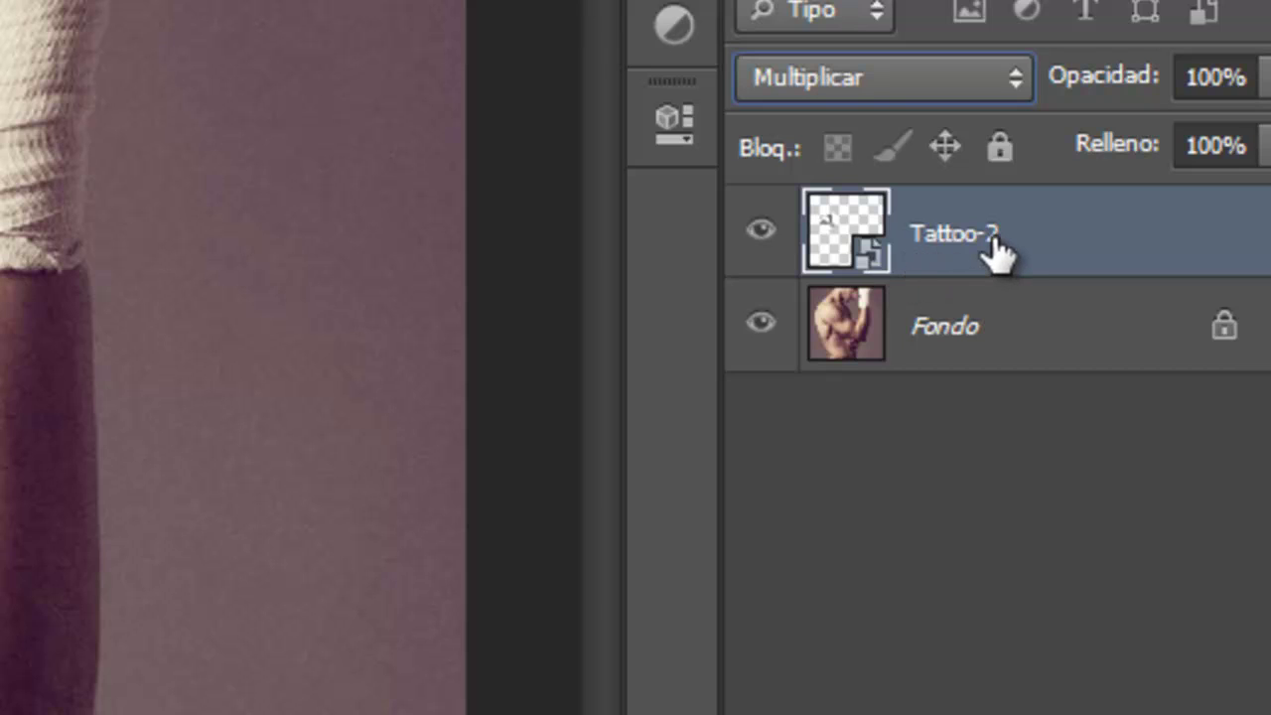
right_click(1049, 250)
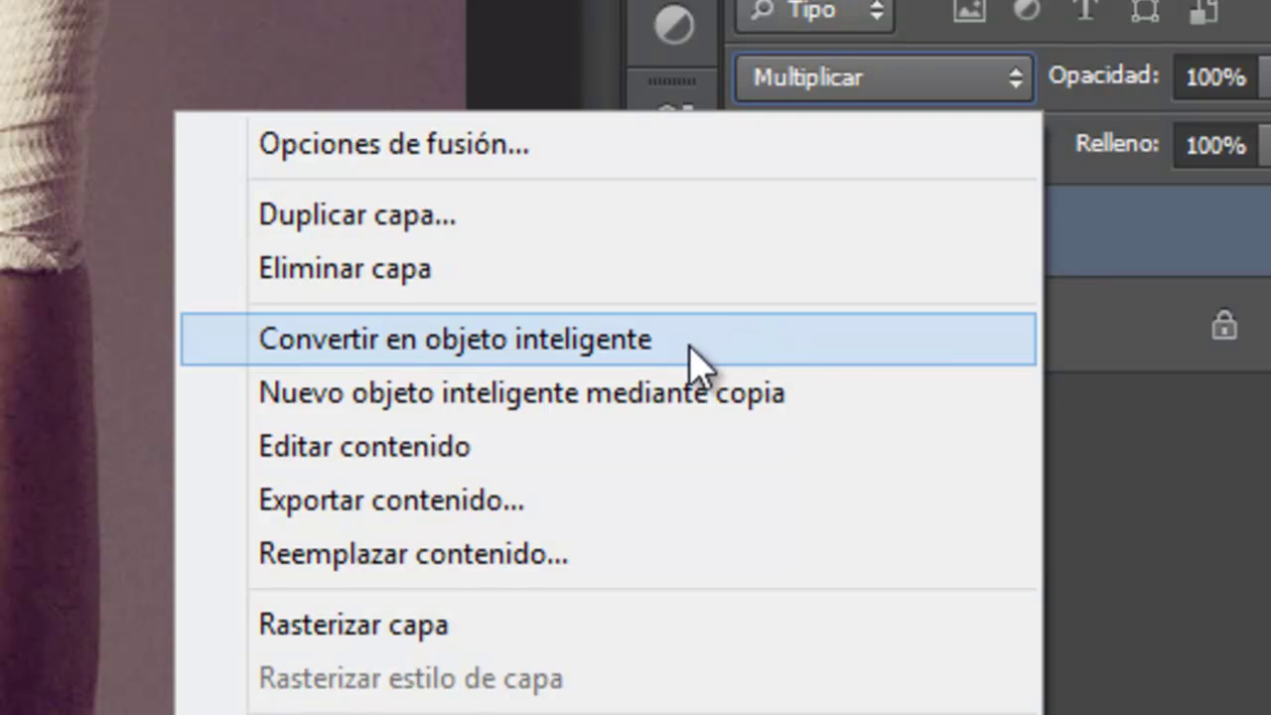
click(879, 340)
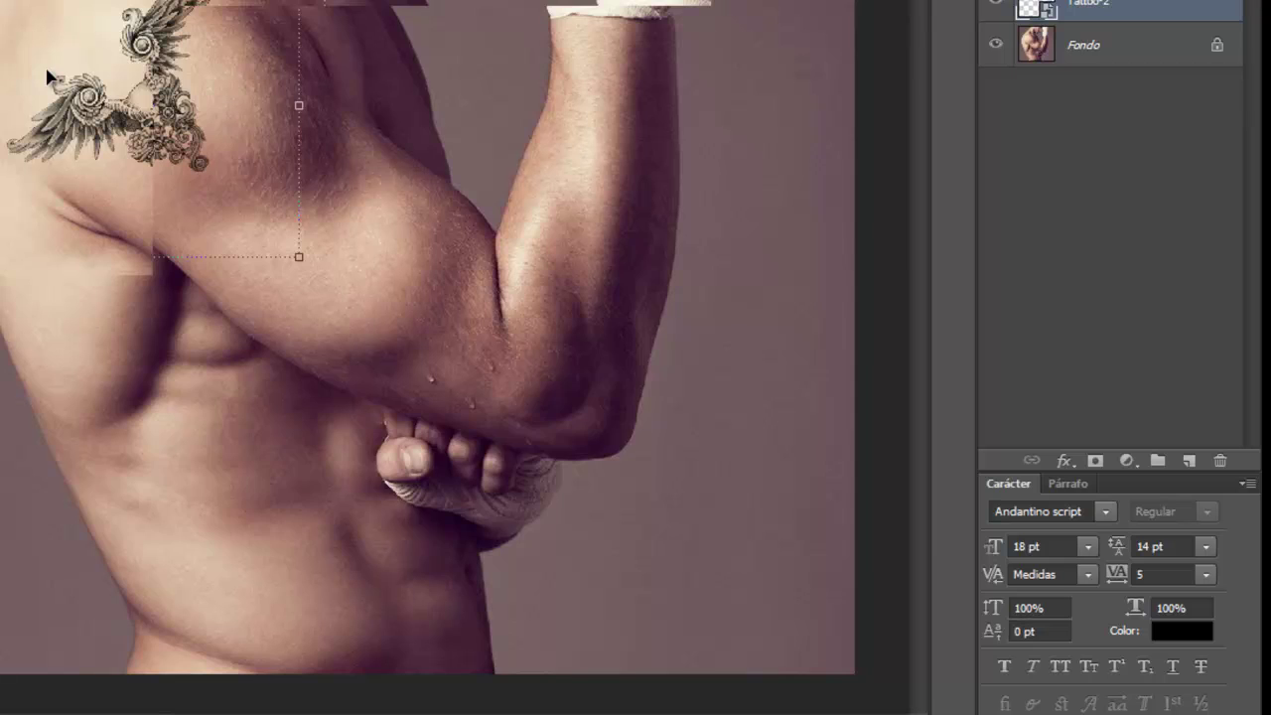
scroll(47, 75, up, 1)
scroll(44, 64, up, 2)
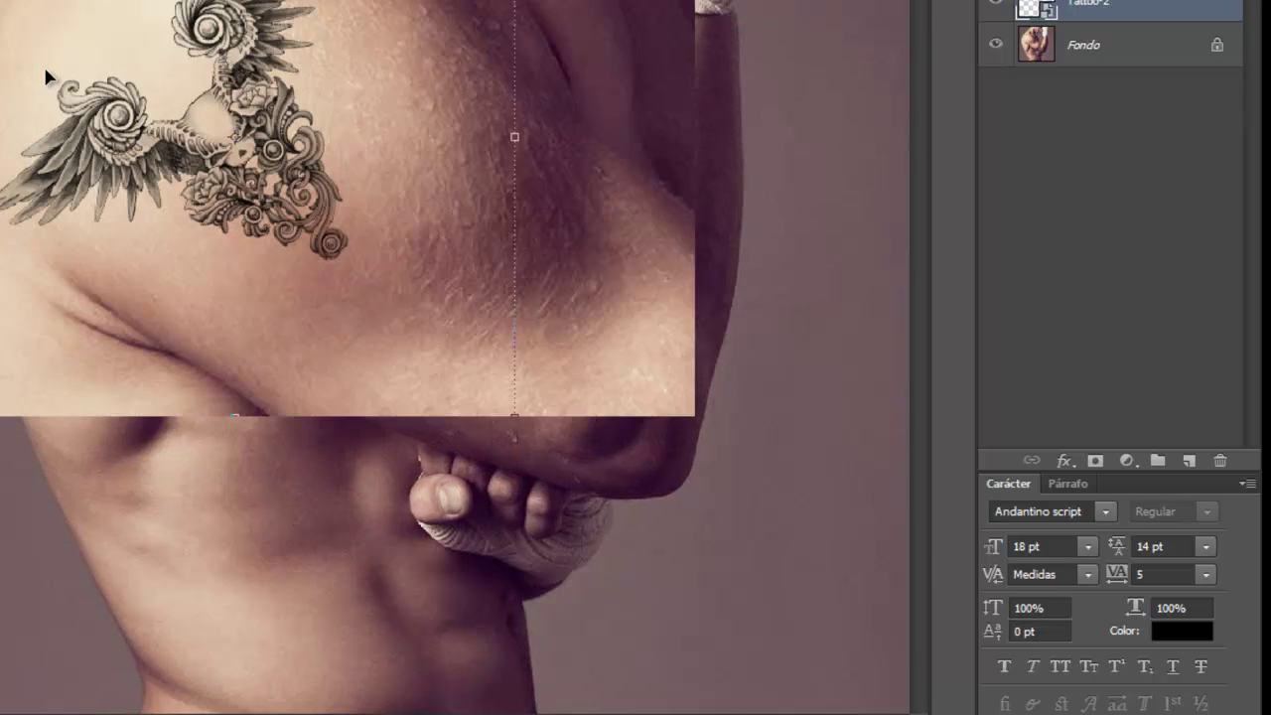
scroll(230, 225, up, 2)
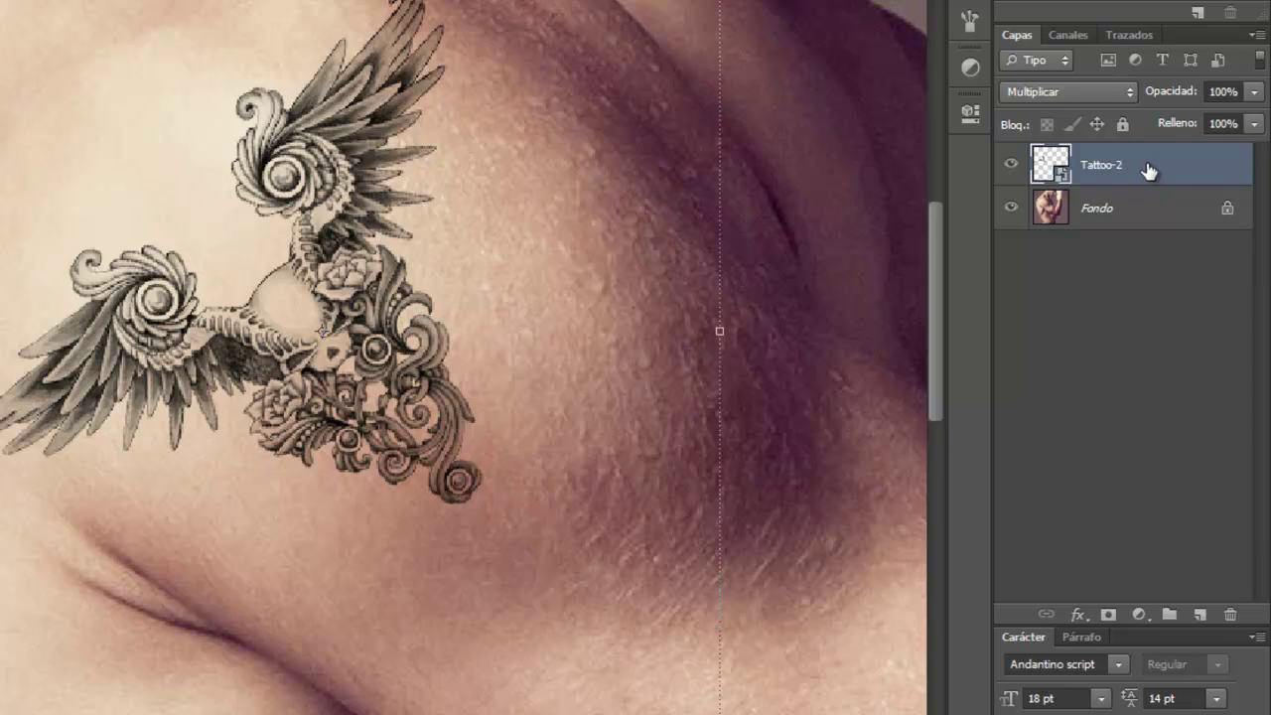
Give Tattoo-2 90% opacity and underlying-layer blend ranges split to 0/90 and 200/255.
double_click(1148, 171)
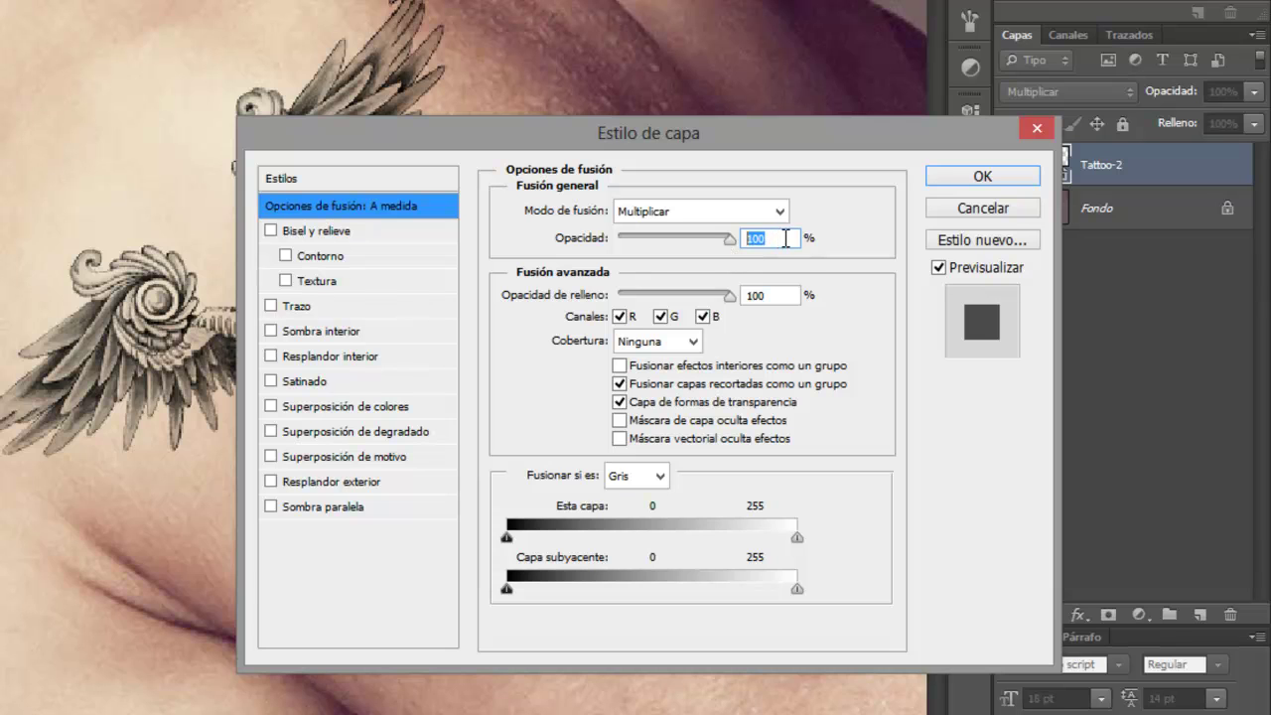
text(90)
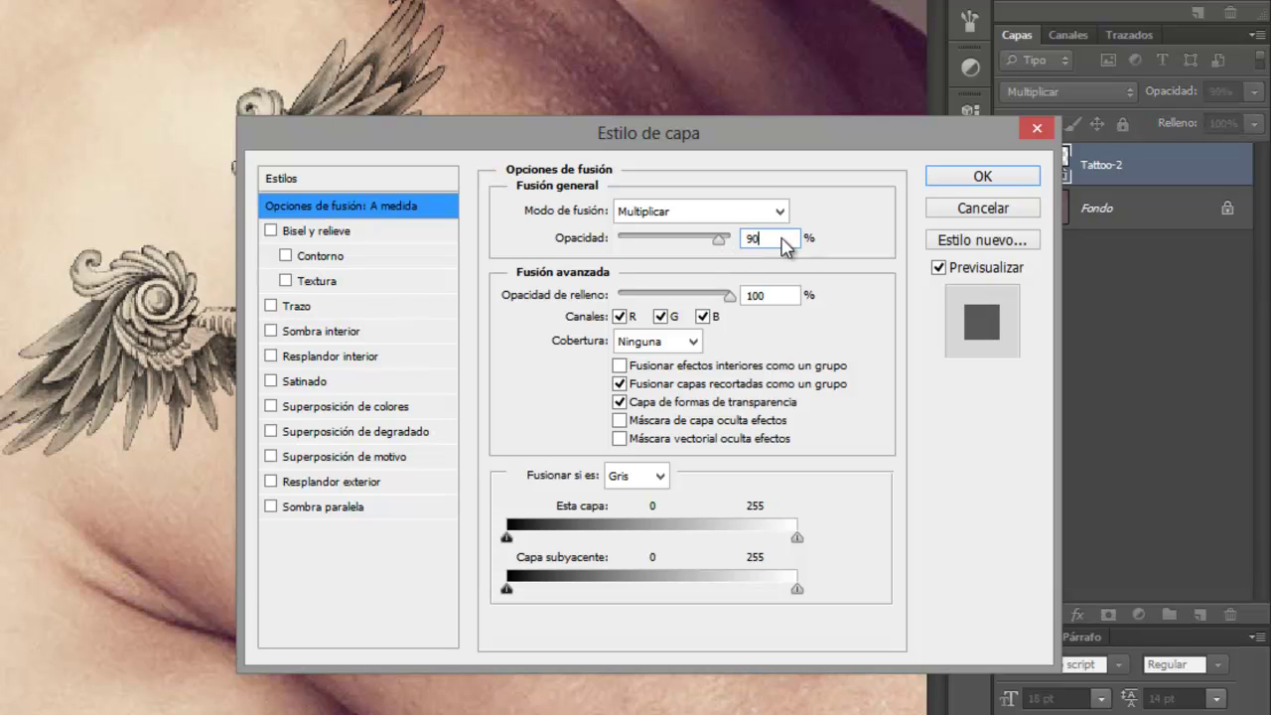
drag(549, 144, 744, 62)
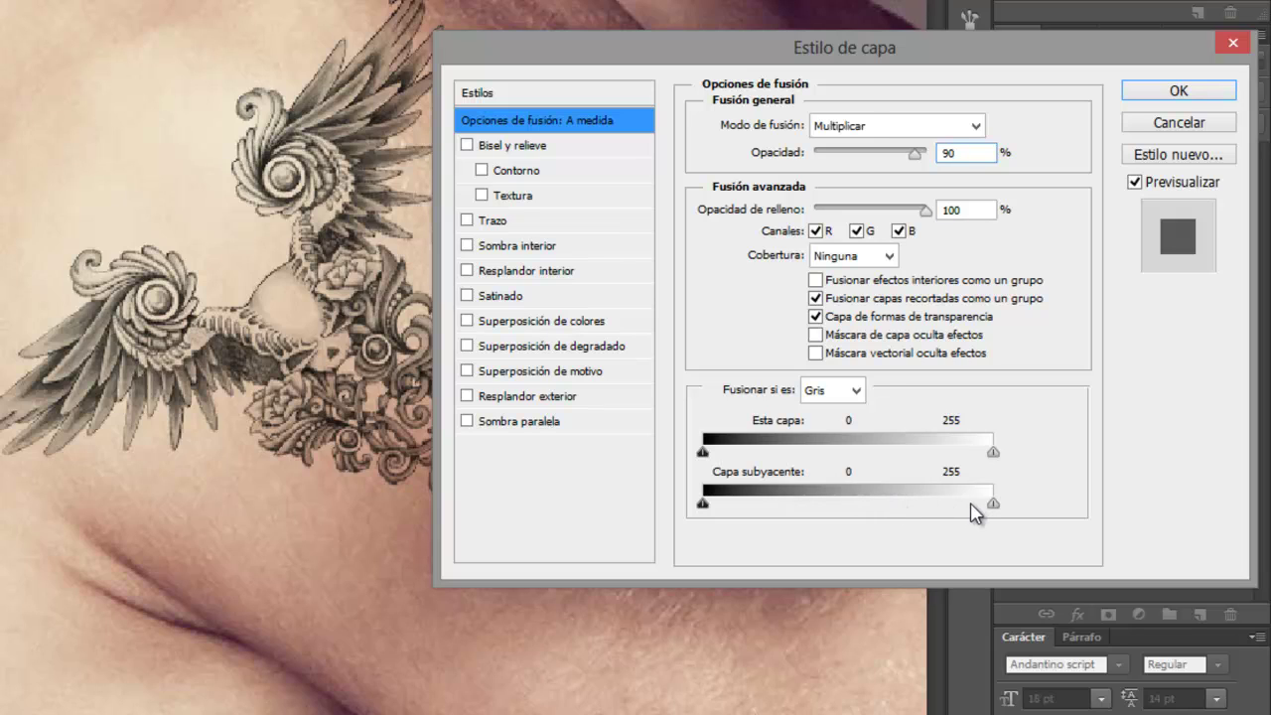
key(alt)
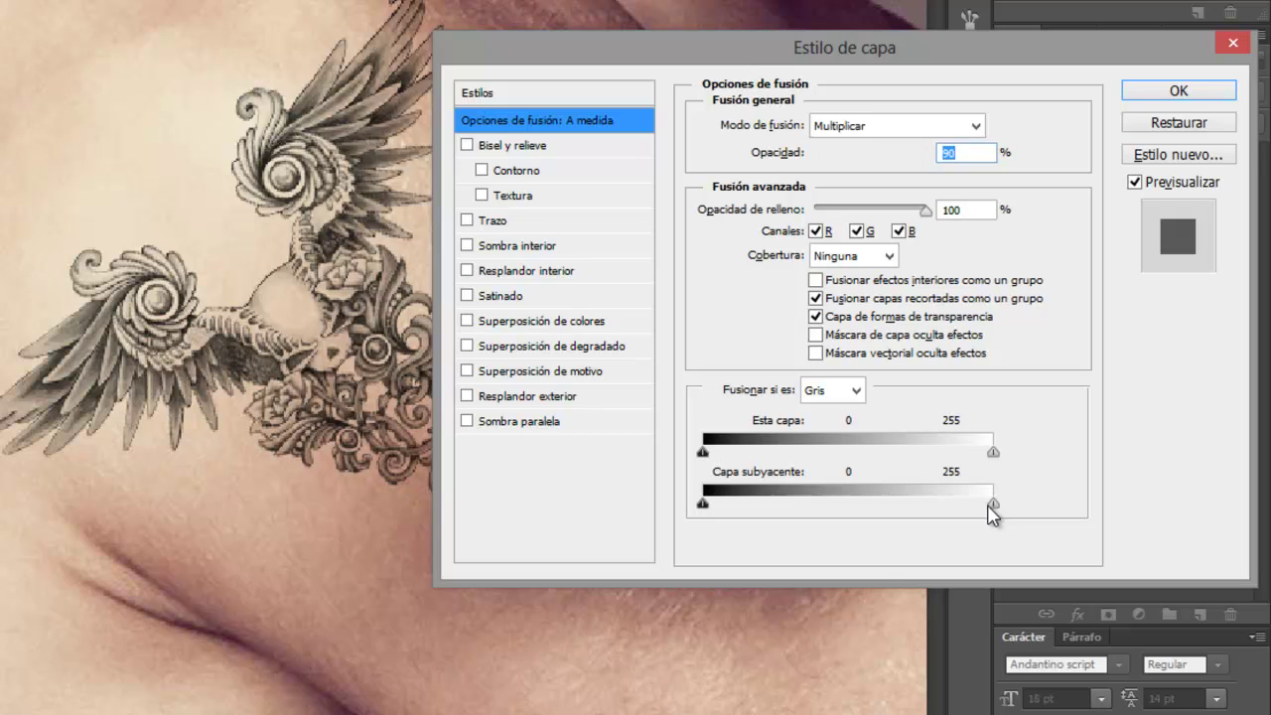
mouse_move(993, 505)
mouse_down()
mouse_move(876, 504)
mouse_move(933, 515)
mouse_up()
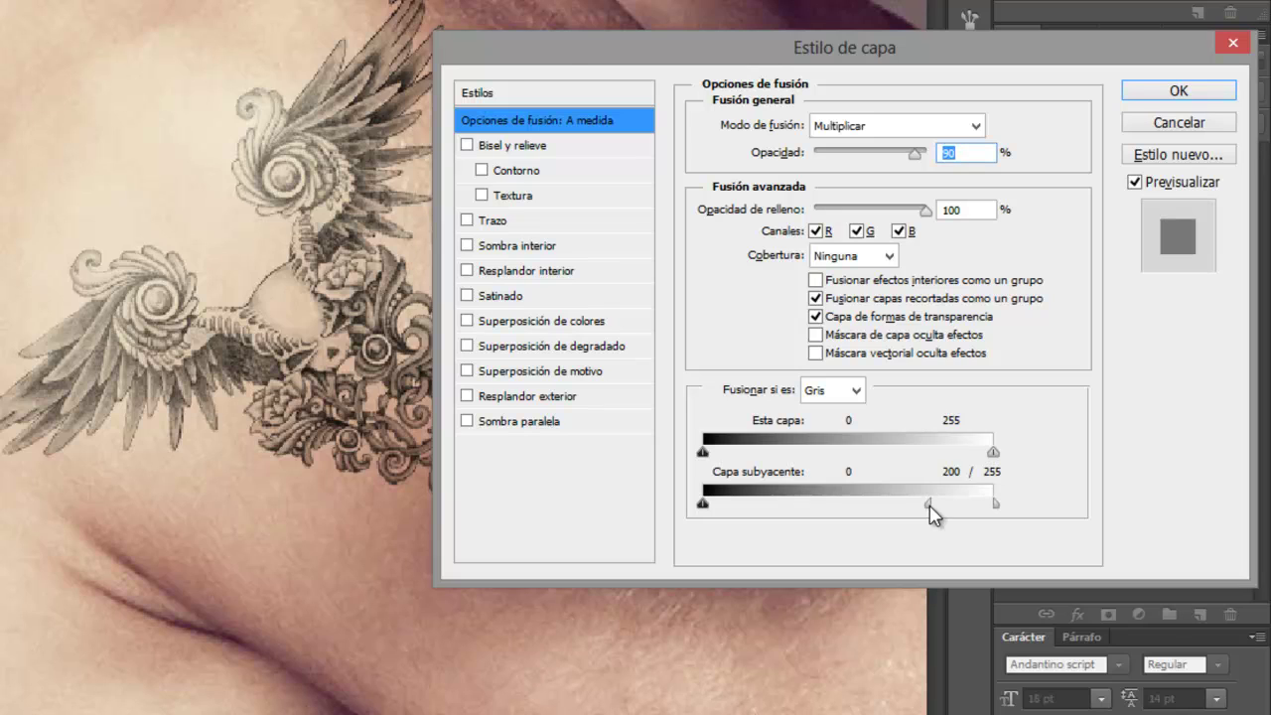
drag(558, 59, 680, 67)
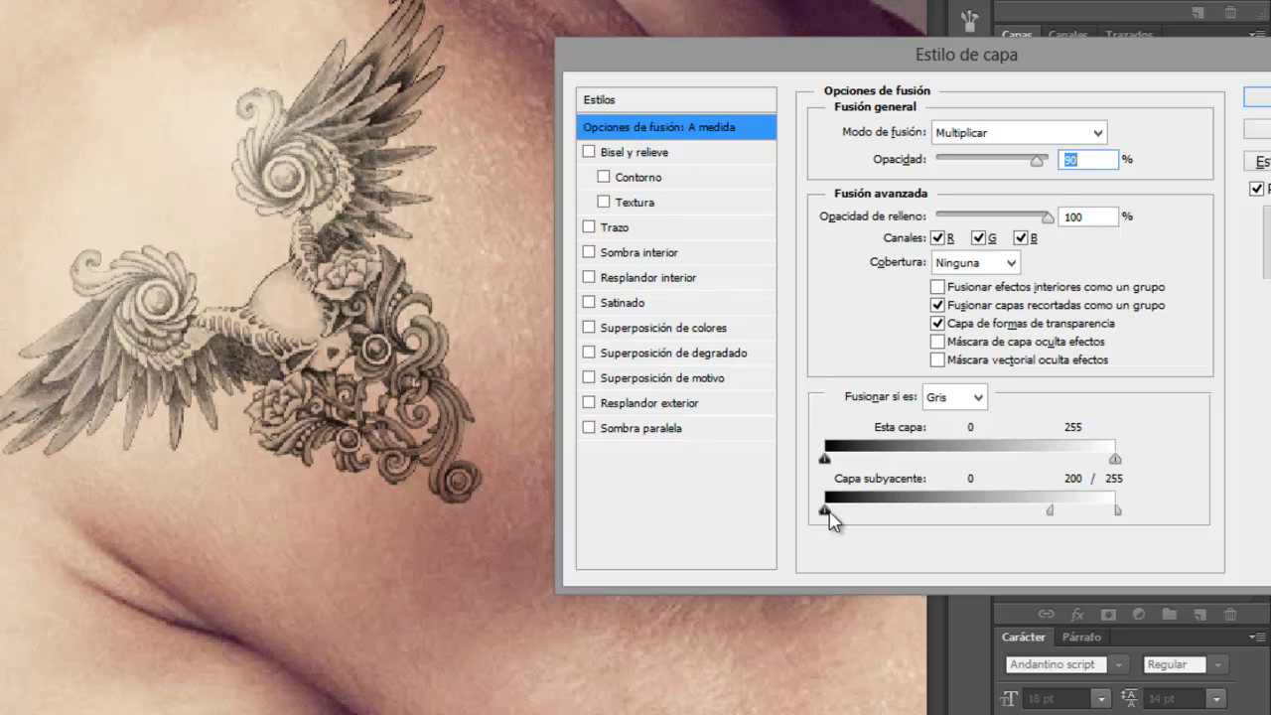
drag(825, 511, 929, 511)
drag(1135, 60, 999, 65)
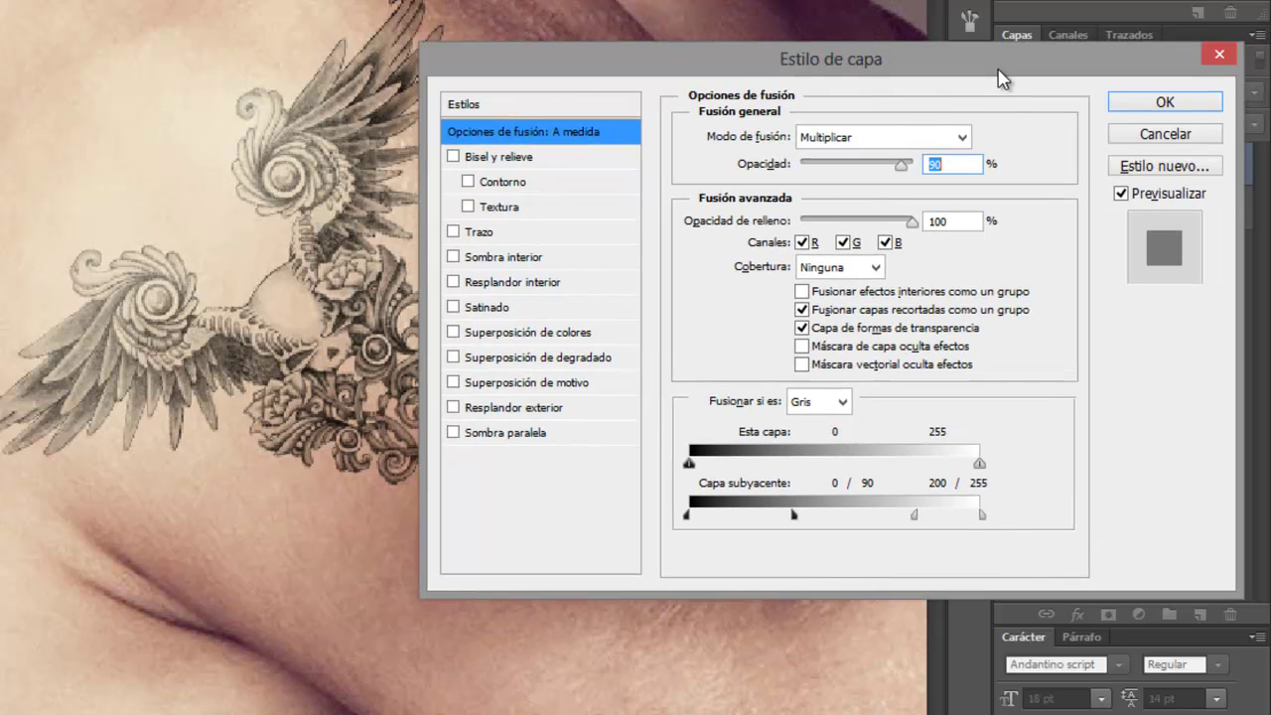
click(1135, 103)
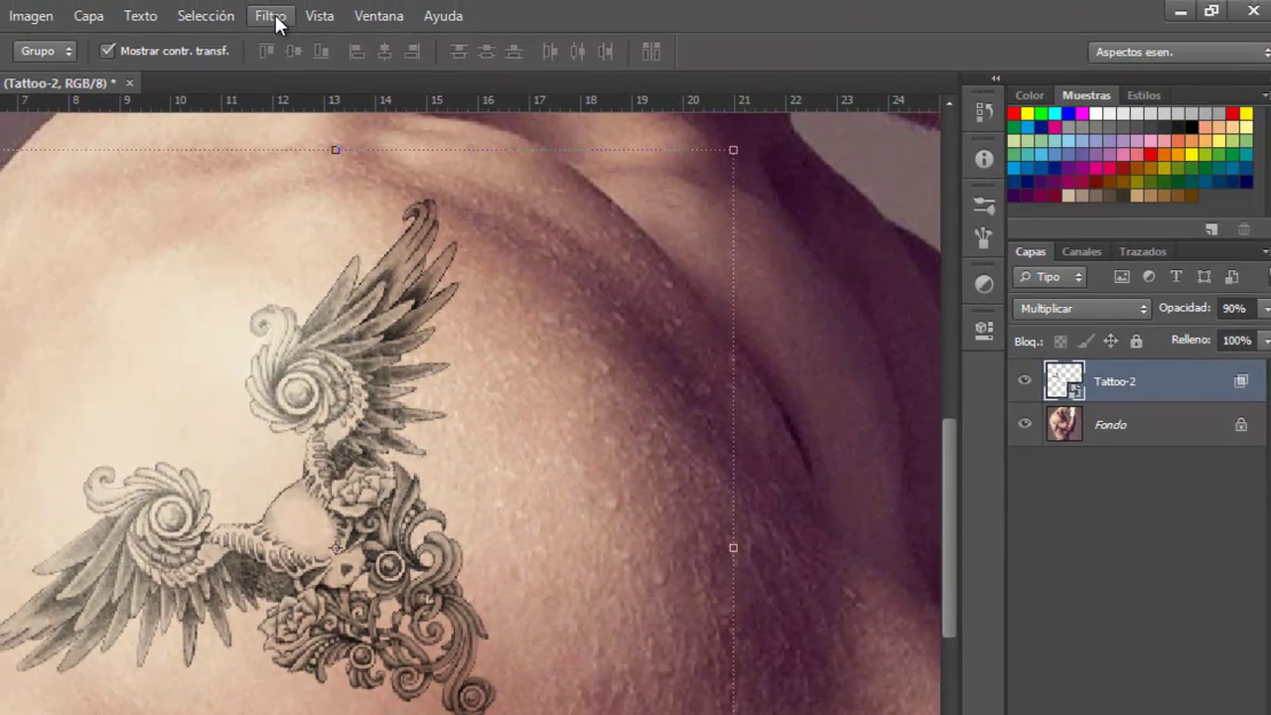
Apply a Desenfoque gaussiano smart filter with 1.0-pixel radius to Tattoo-2.
click(272, 16)
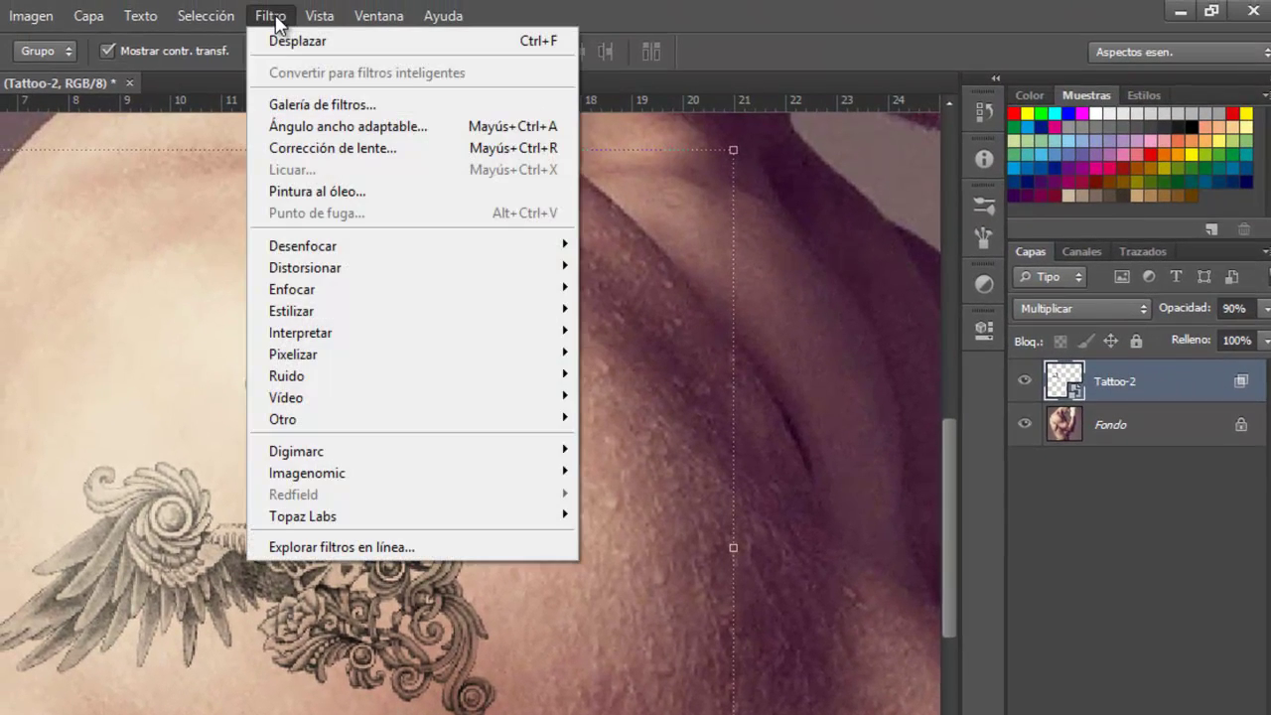
mouse_move(303, 246)
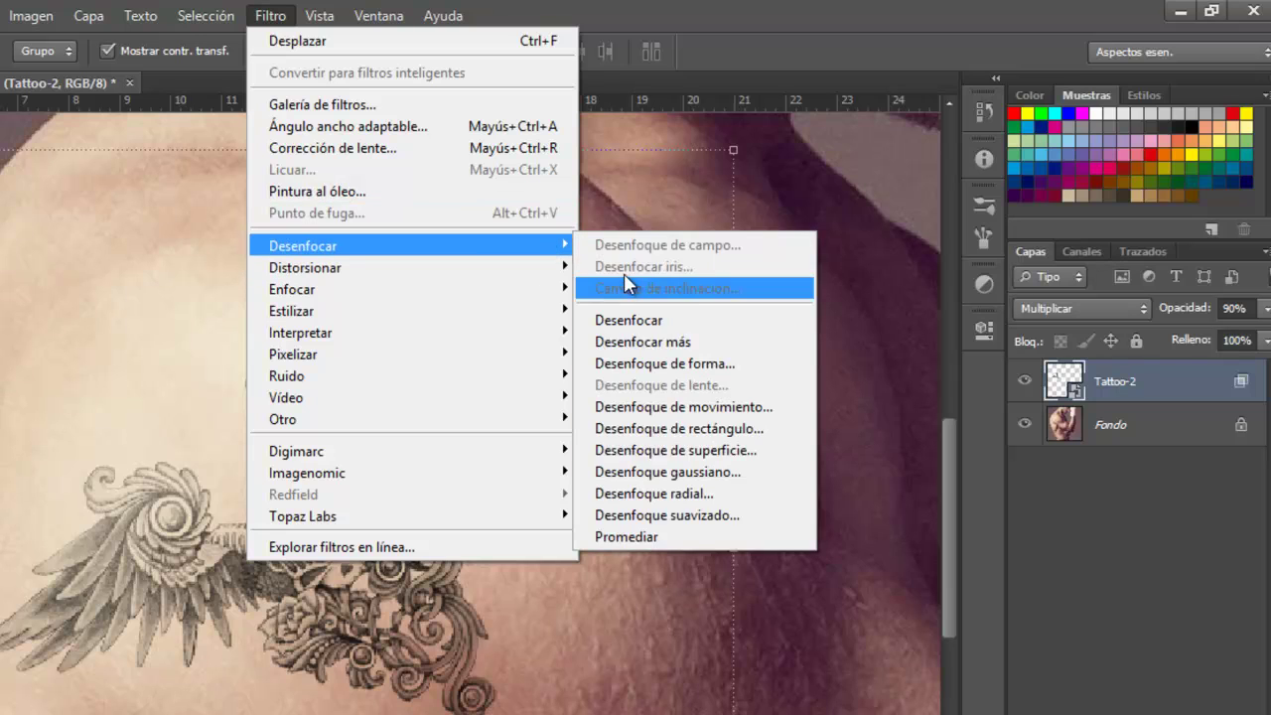
click(667, 472)
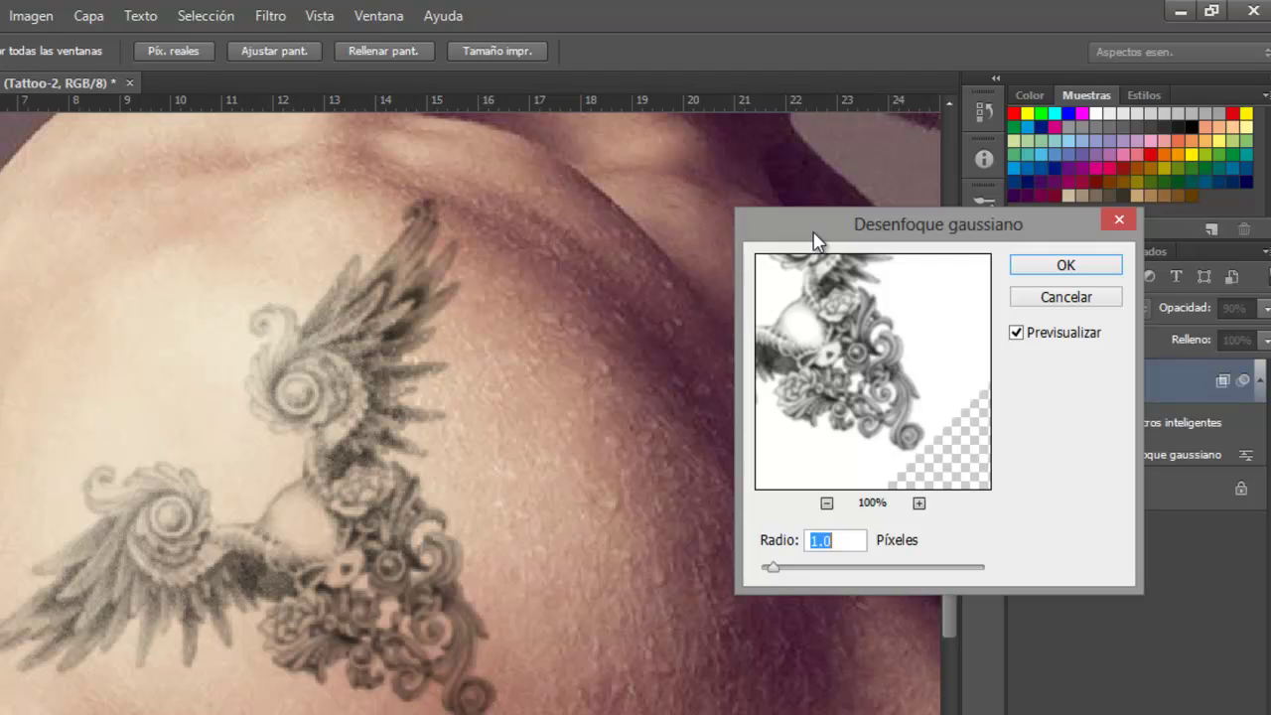
drag(860, 247, 633, 248)
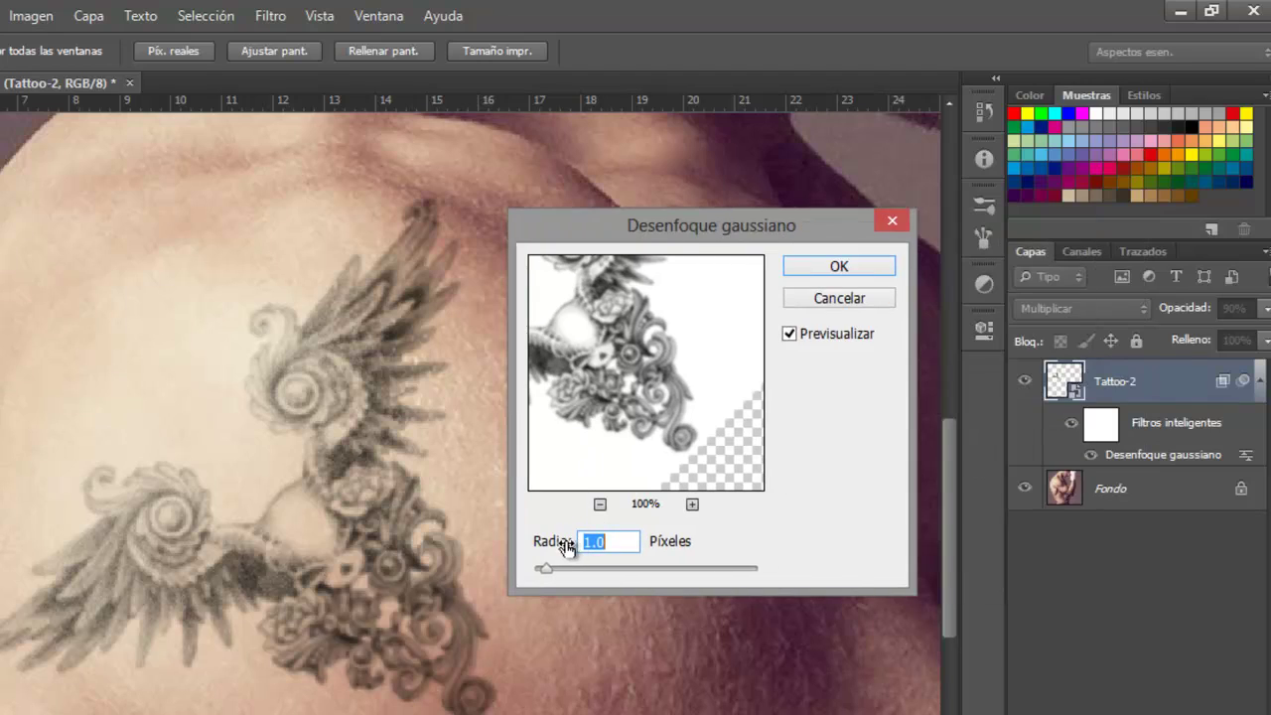
click(822, 275)
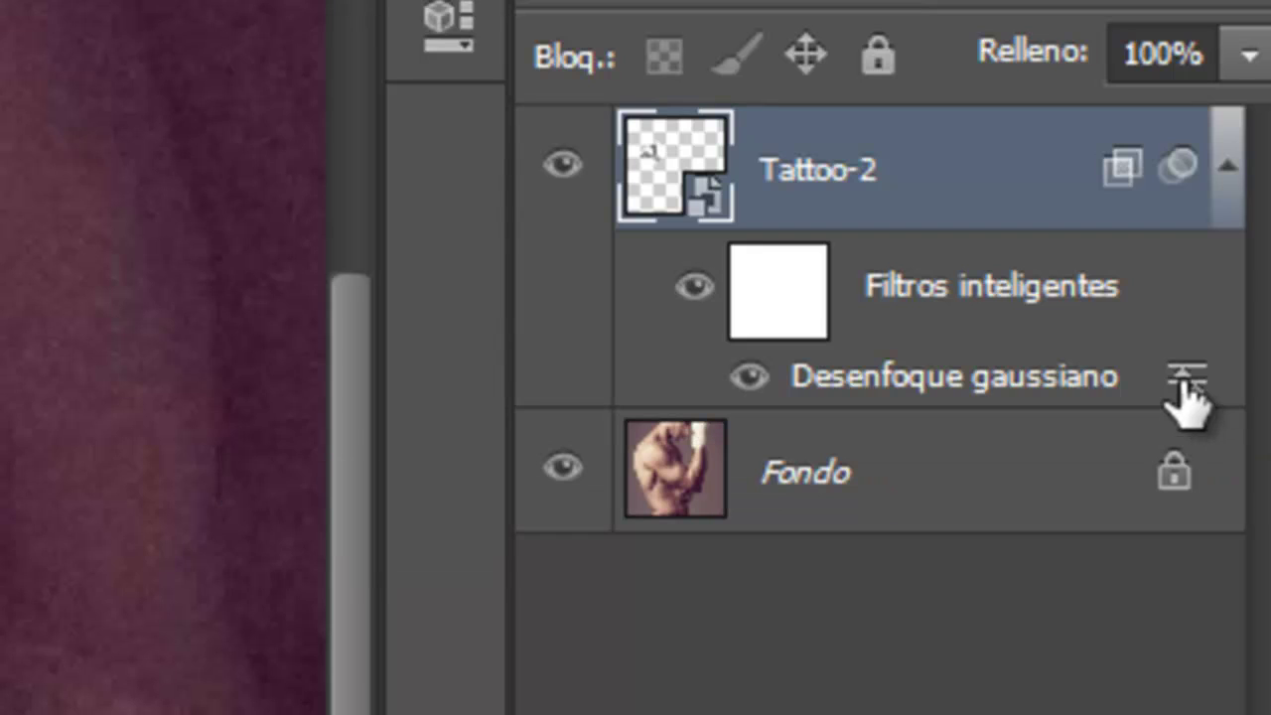
Set the Gaussian blur filter's blending to Multiplicar at 74% opacity.
double_click(1185, 377)
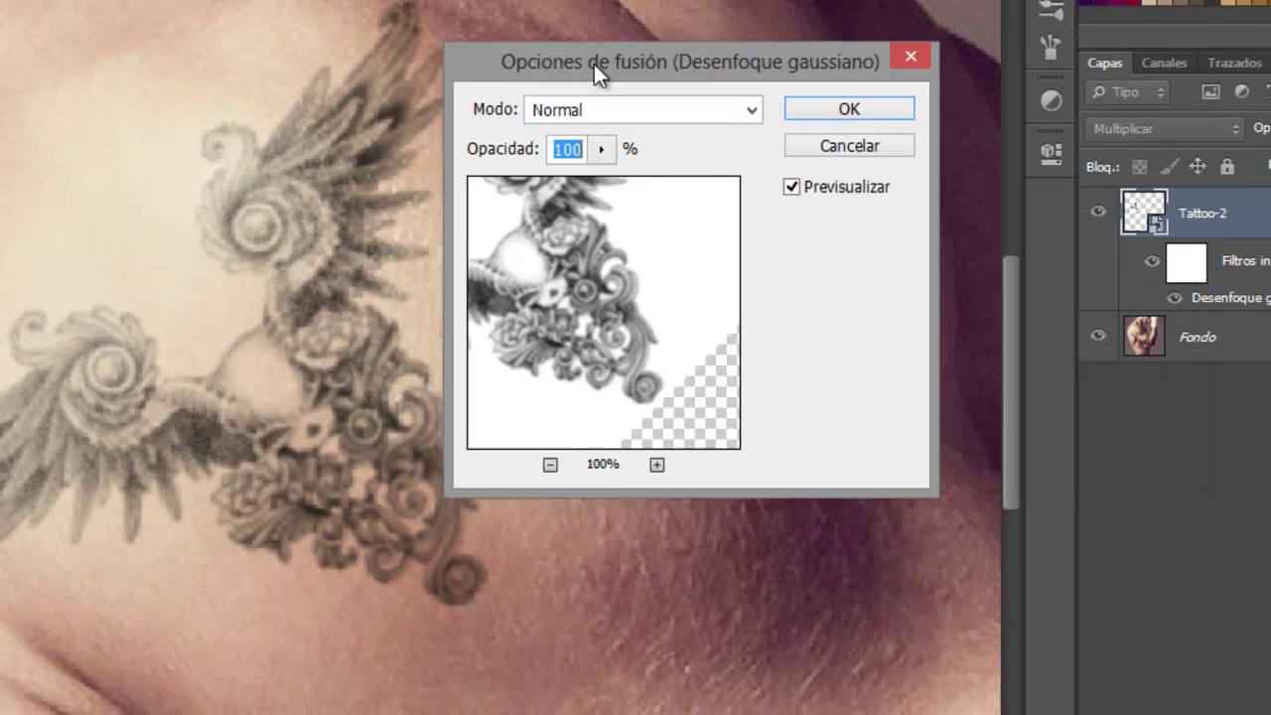
drag(593, 63, 549, 58)
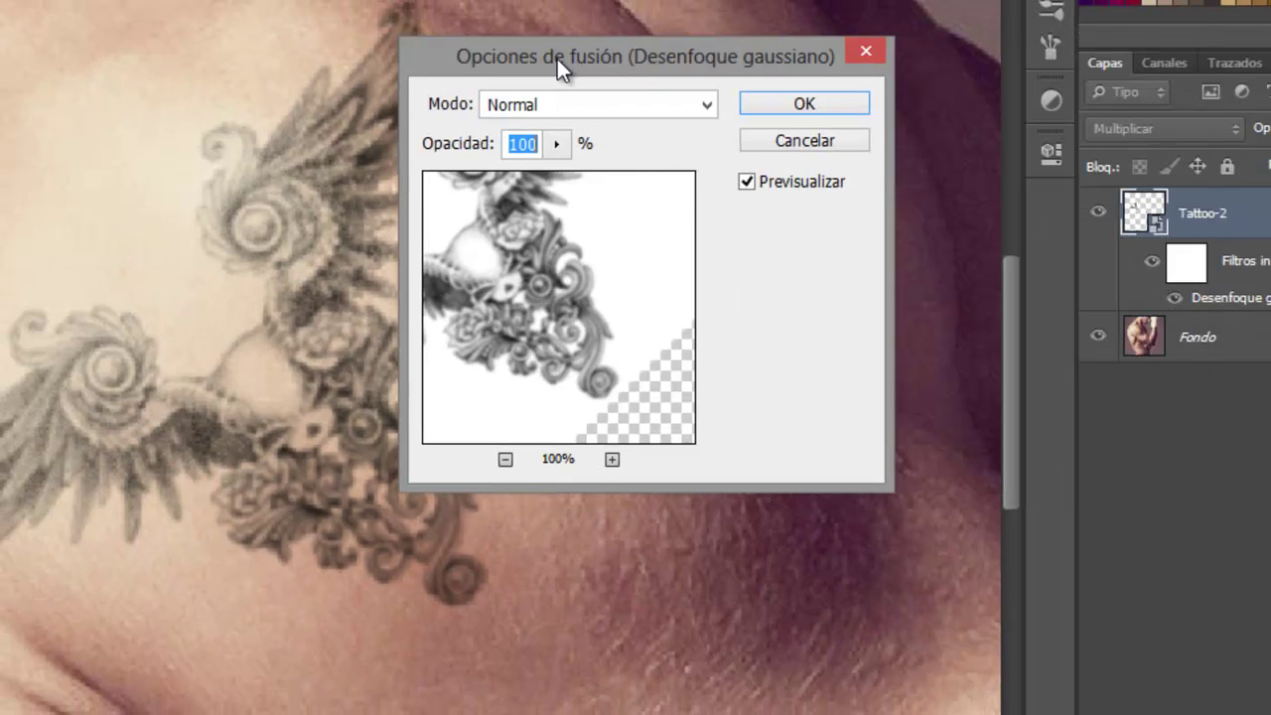
click(706, 103)
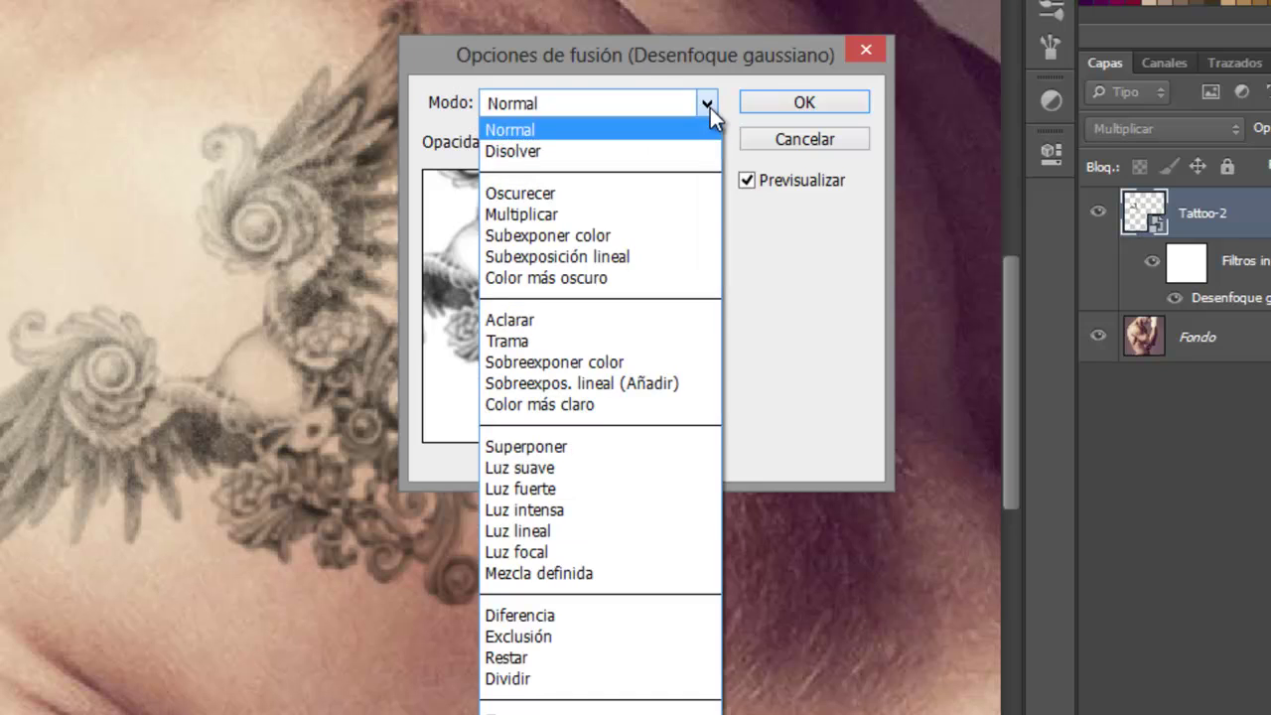
click(658, 208)
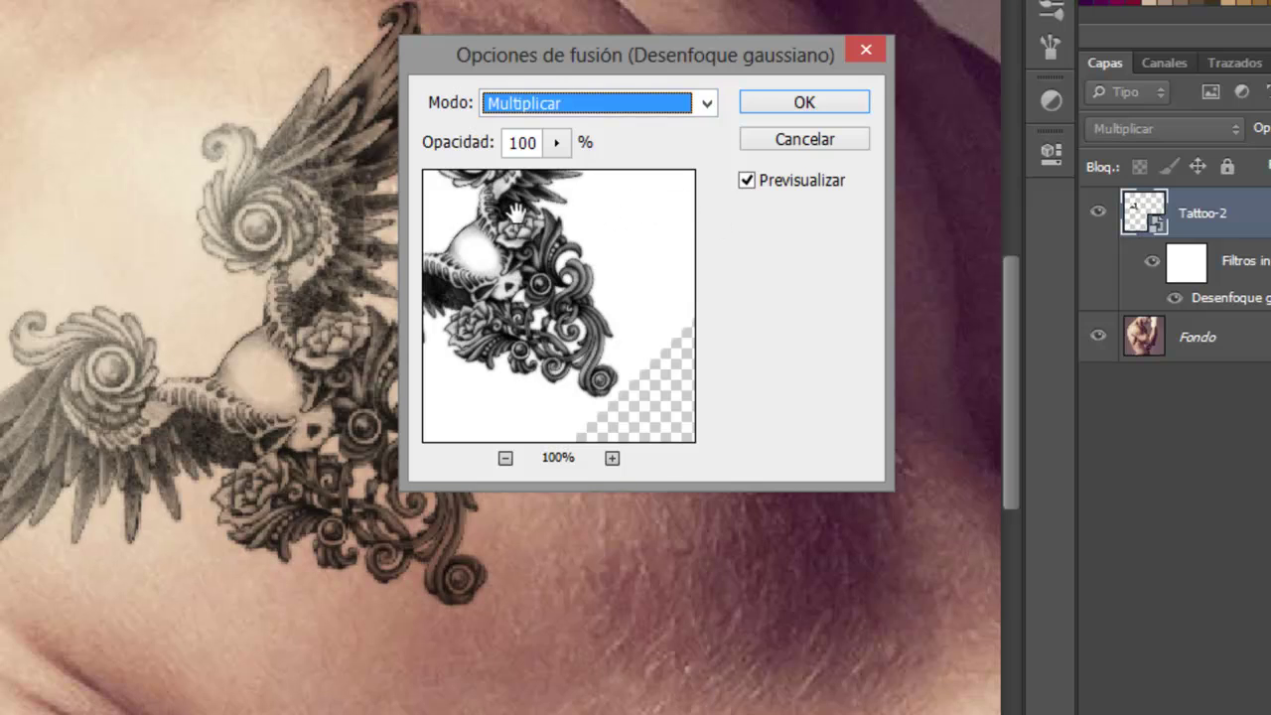
click(555, 142)
drag(559, 173, 523, 179)
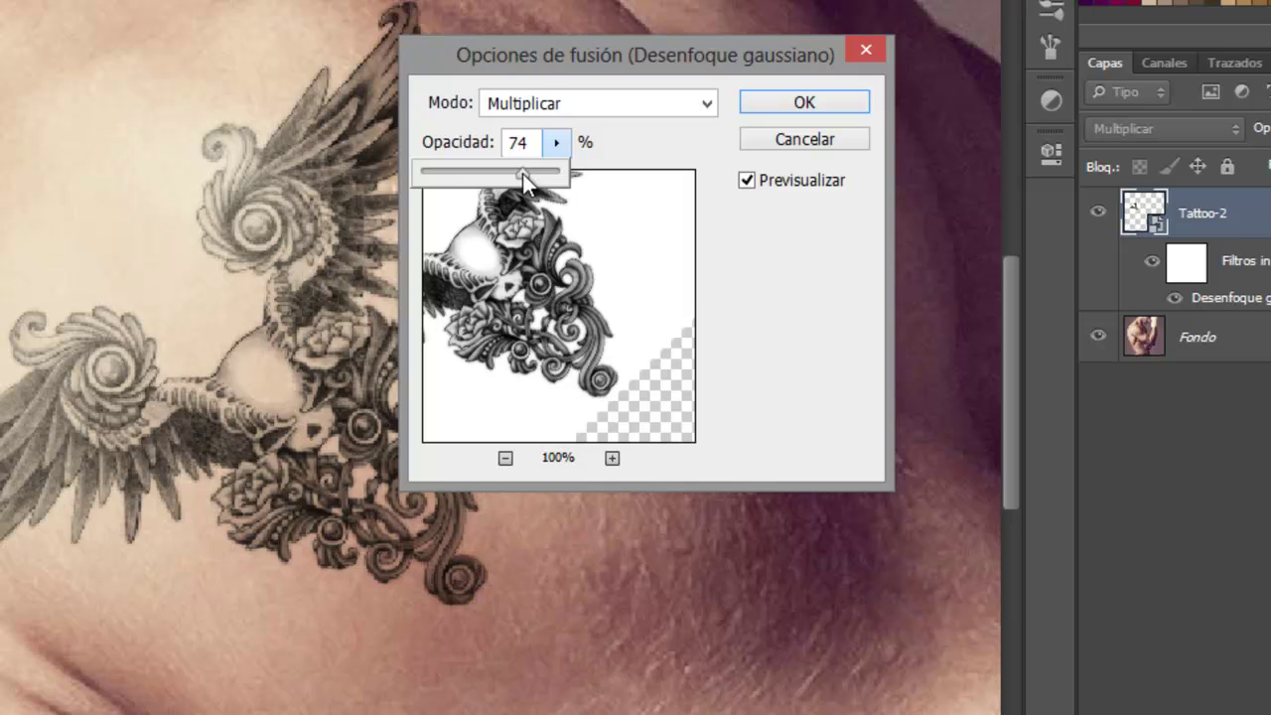
click(774, 97)
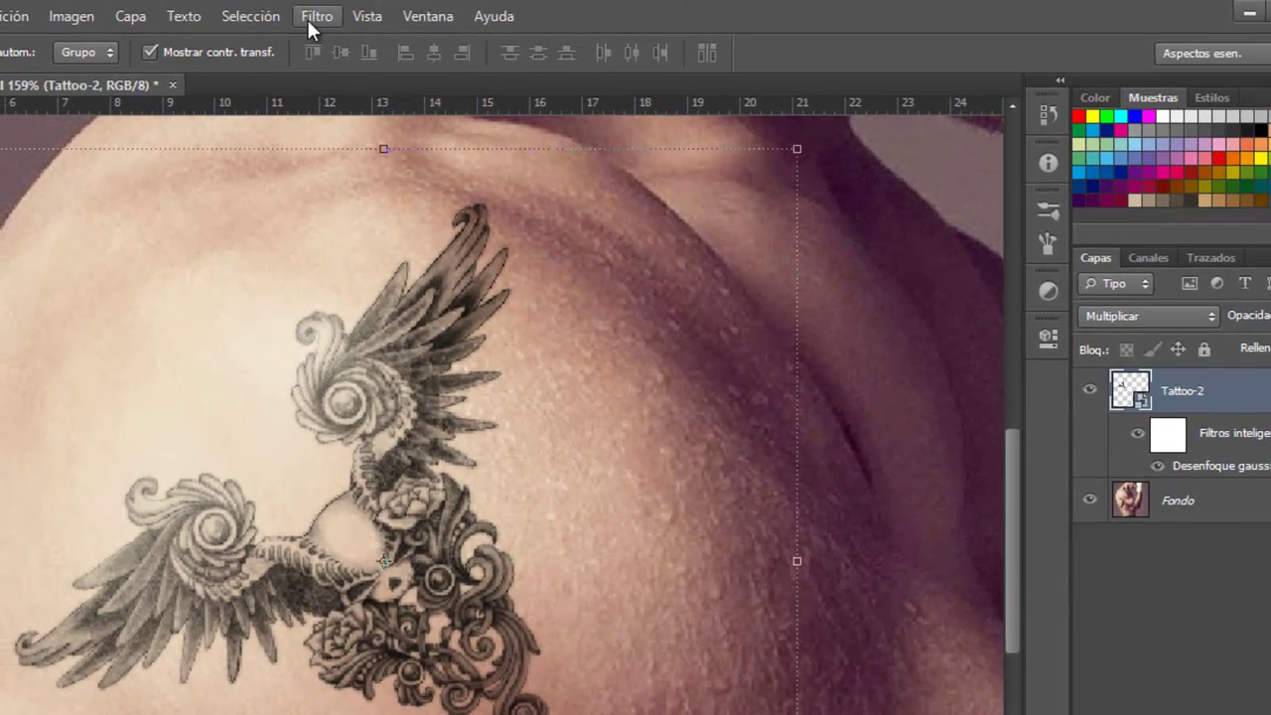
Apply Desplazar with horizontal and vertical scales of 2, using mapa.psd as the map.
click(316, 18)
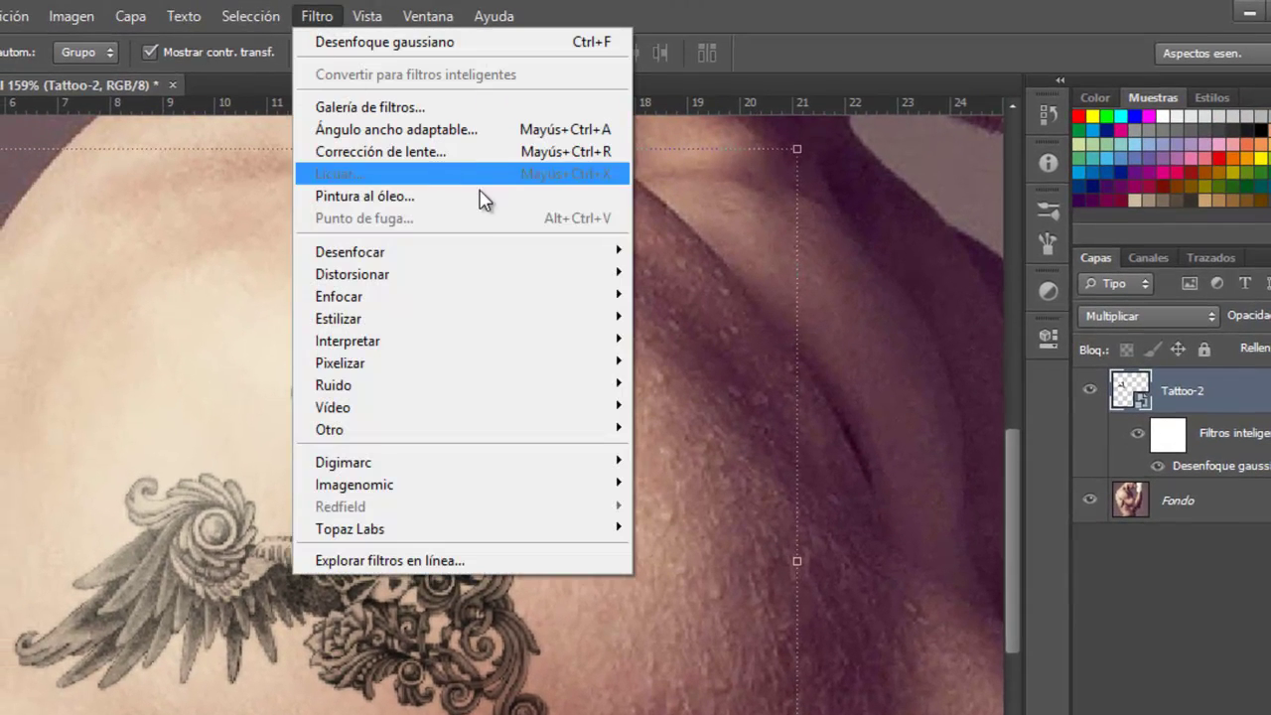
mouse_move(353, 274)
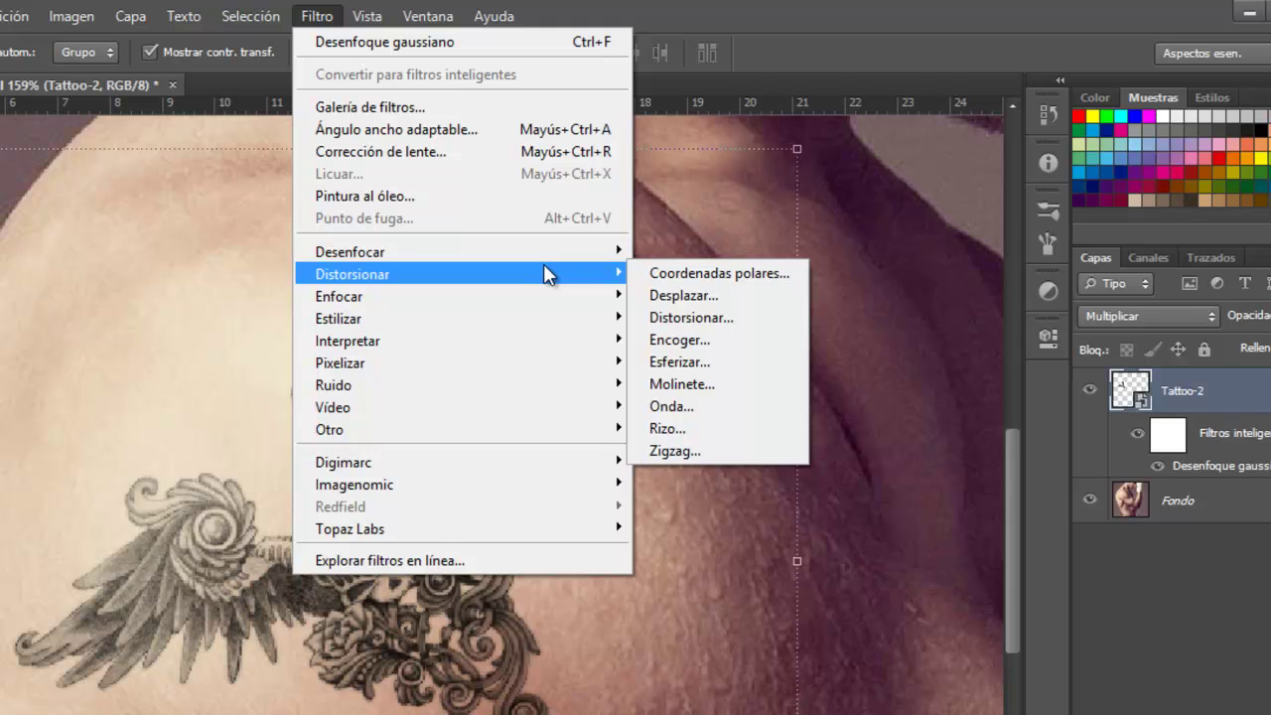
click(718, 295)
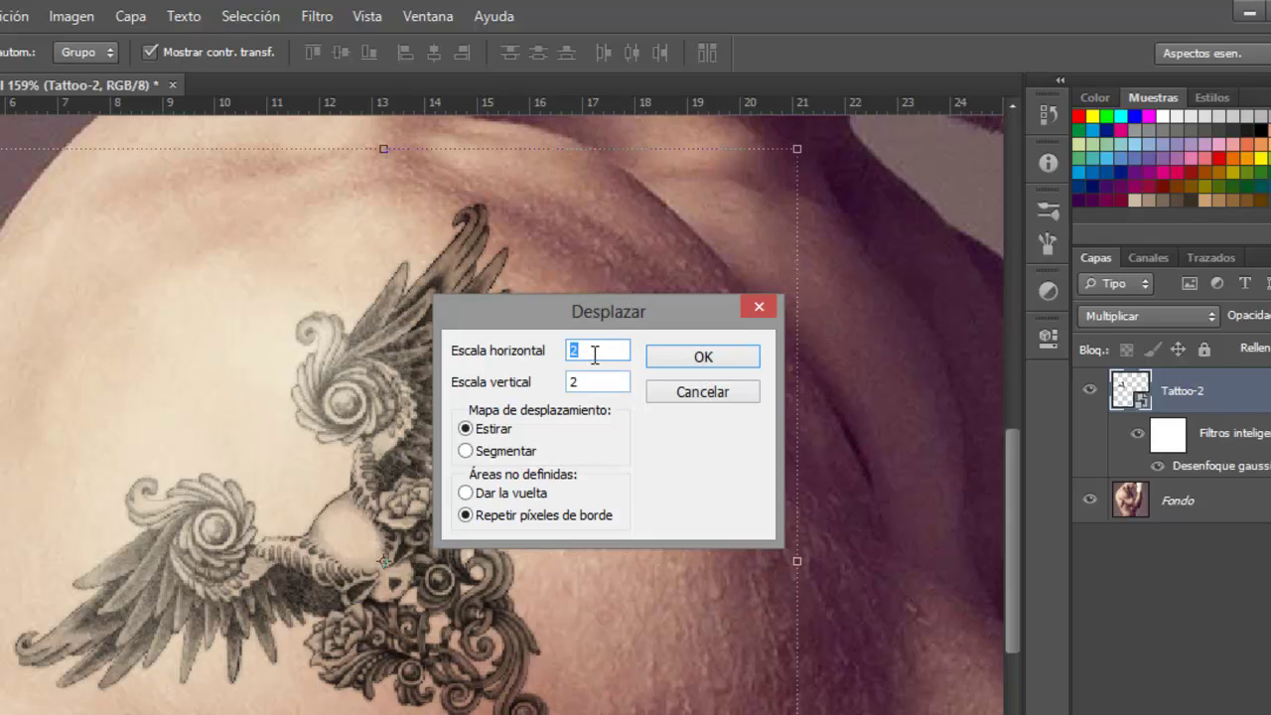
double_click(595, 351)
double_click(596, 382)
click(695, 358)
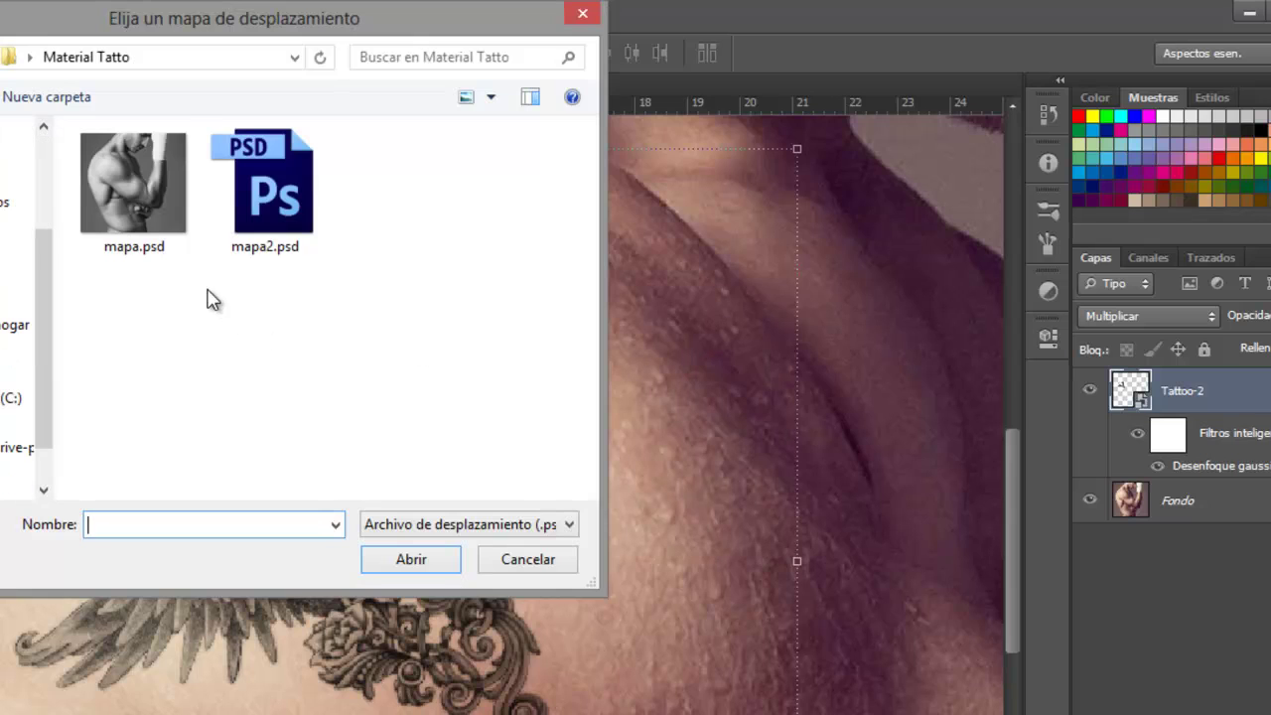
click(140, 206)
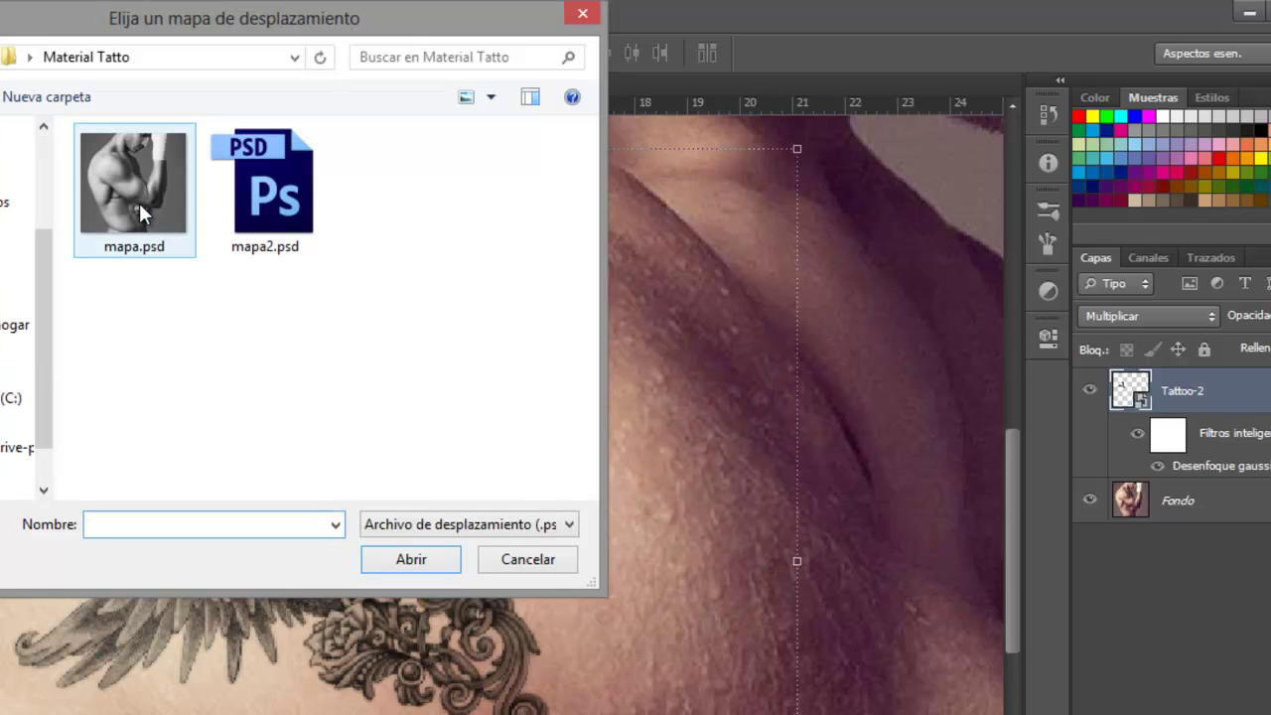
click(140, 206)
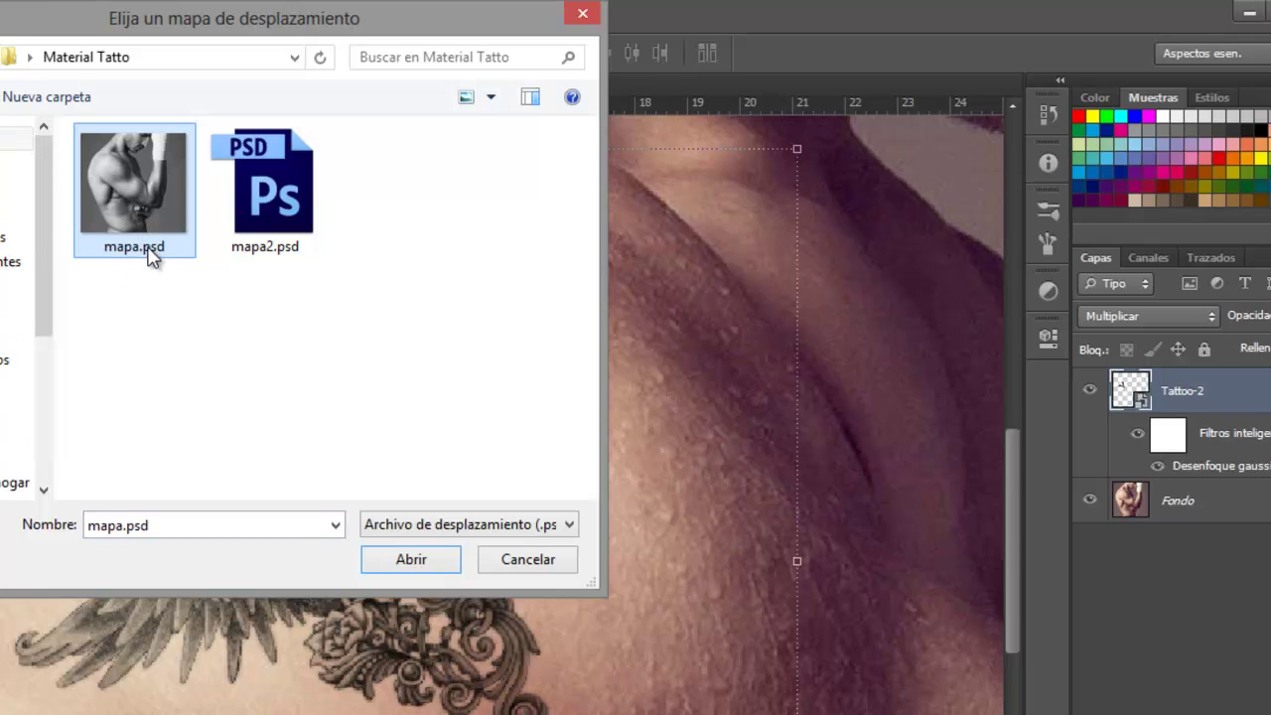
click(404, 568)
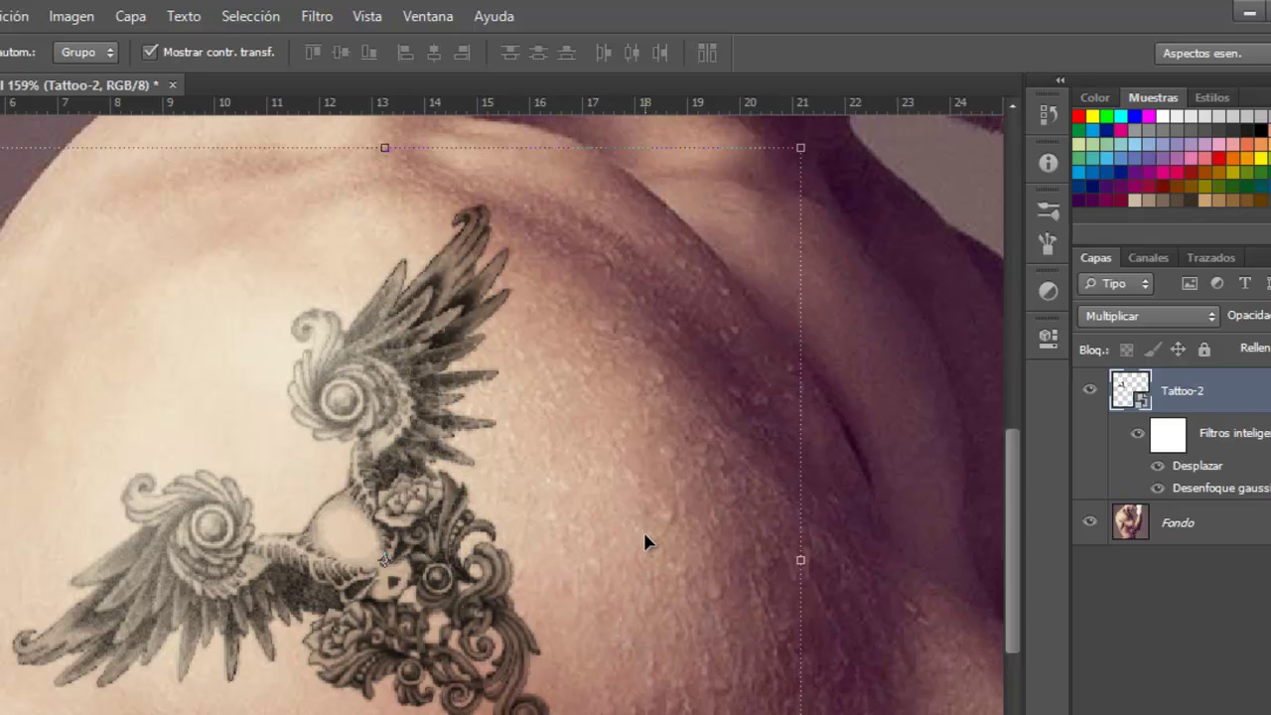
Deselect the tattoo layer and select the Custom Shape tool.
scroll(645, 534, down, 2)
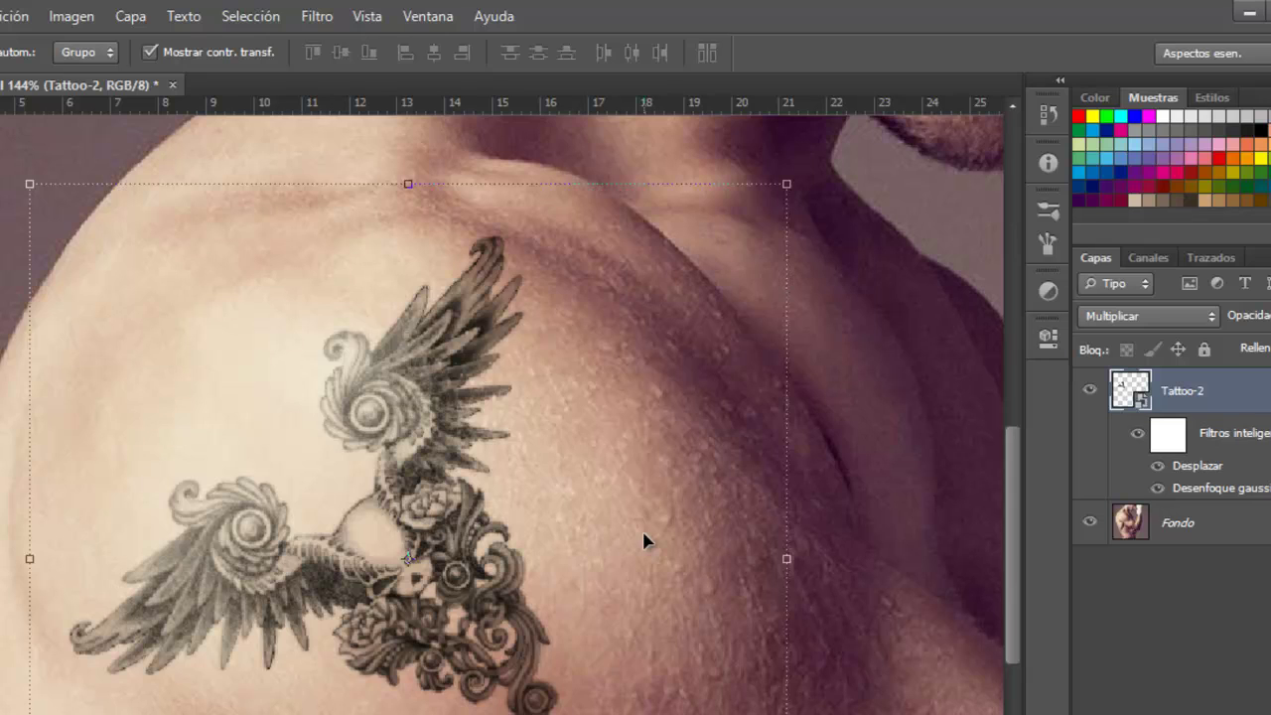
click(1182, 584)
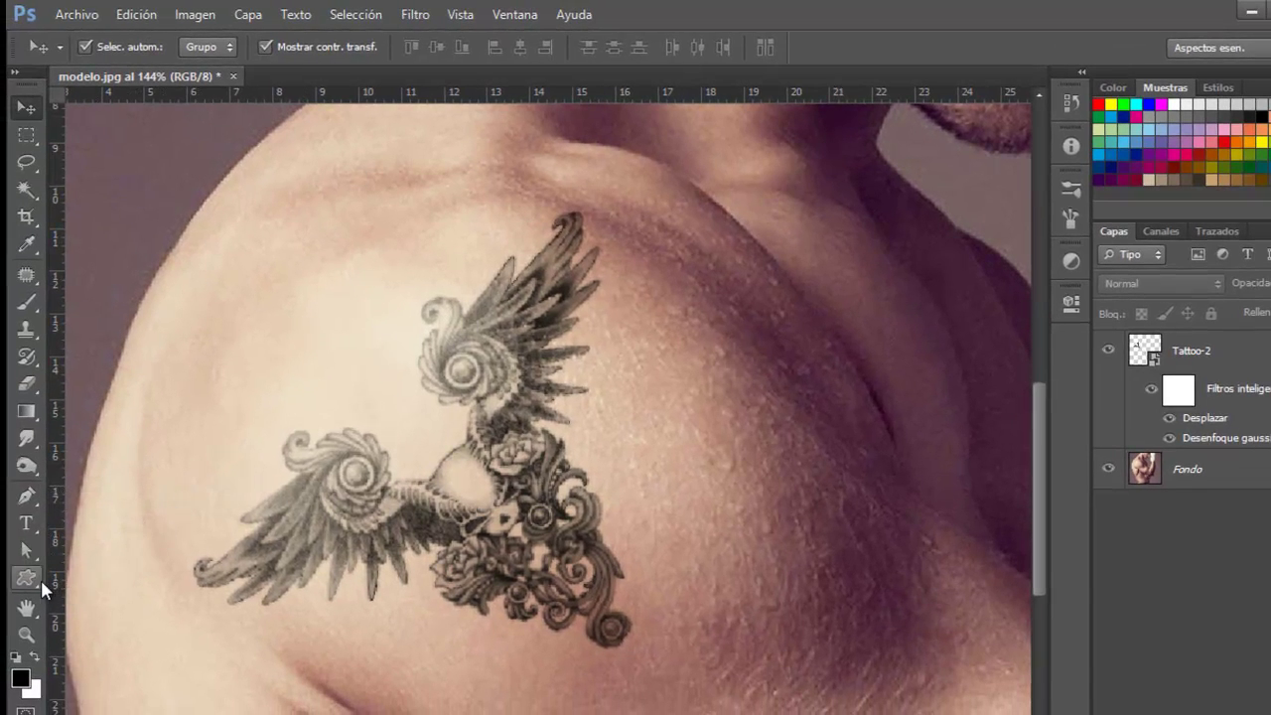
click(29, 583)
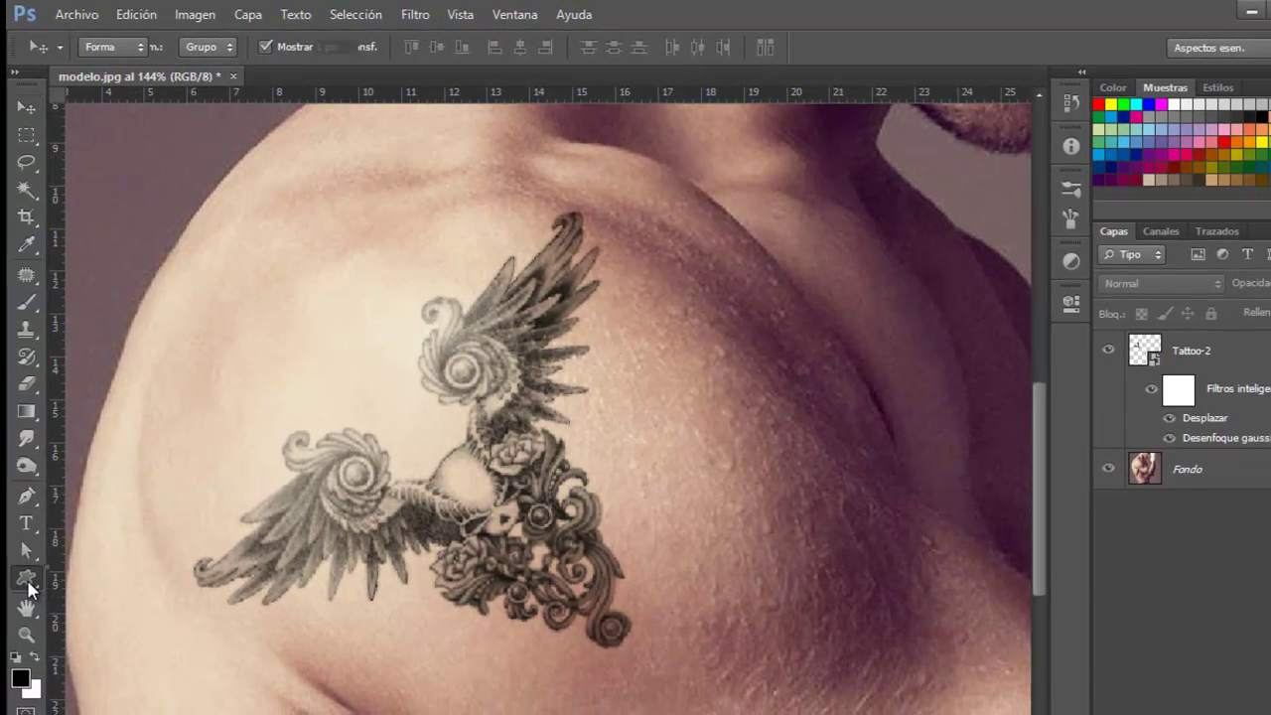
right_click(28, 583)
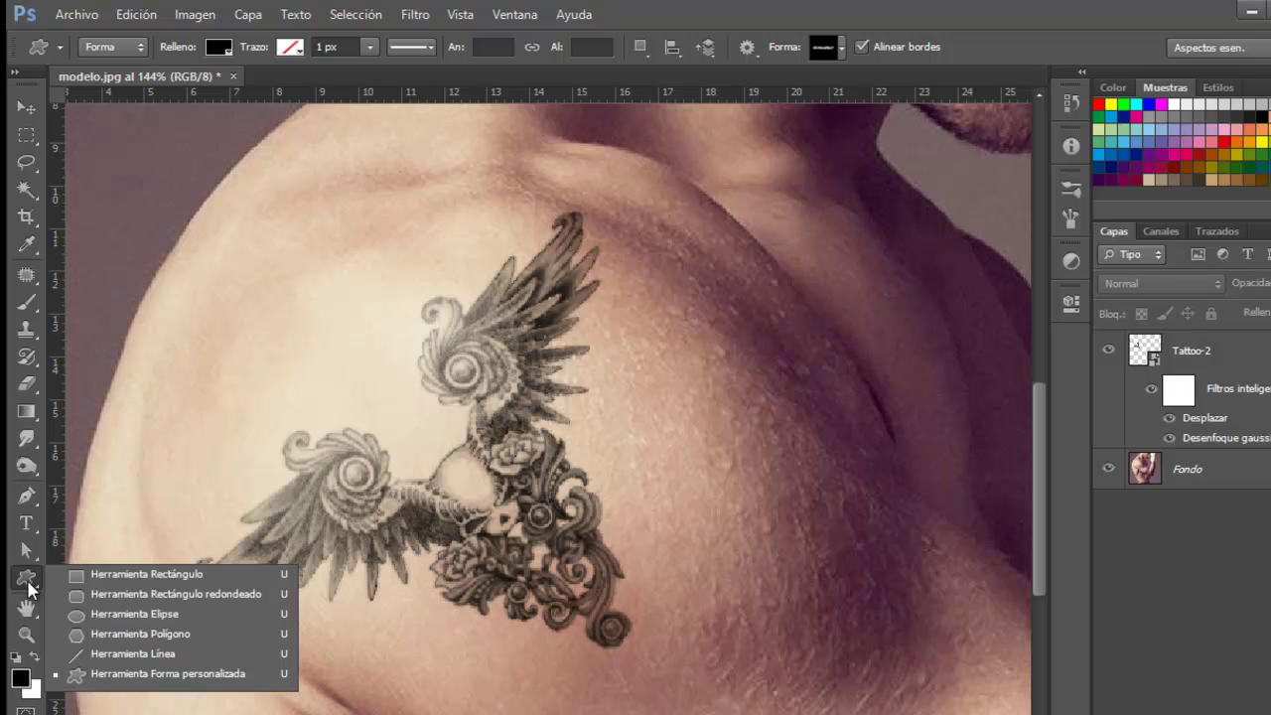
click(26, 582)
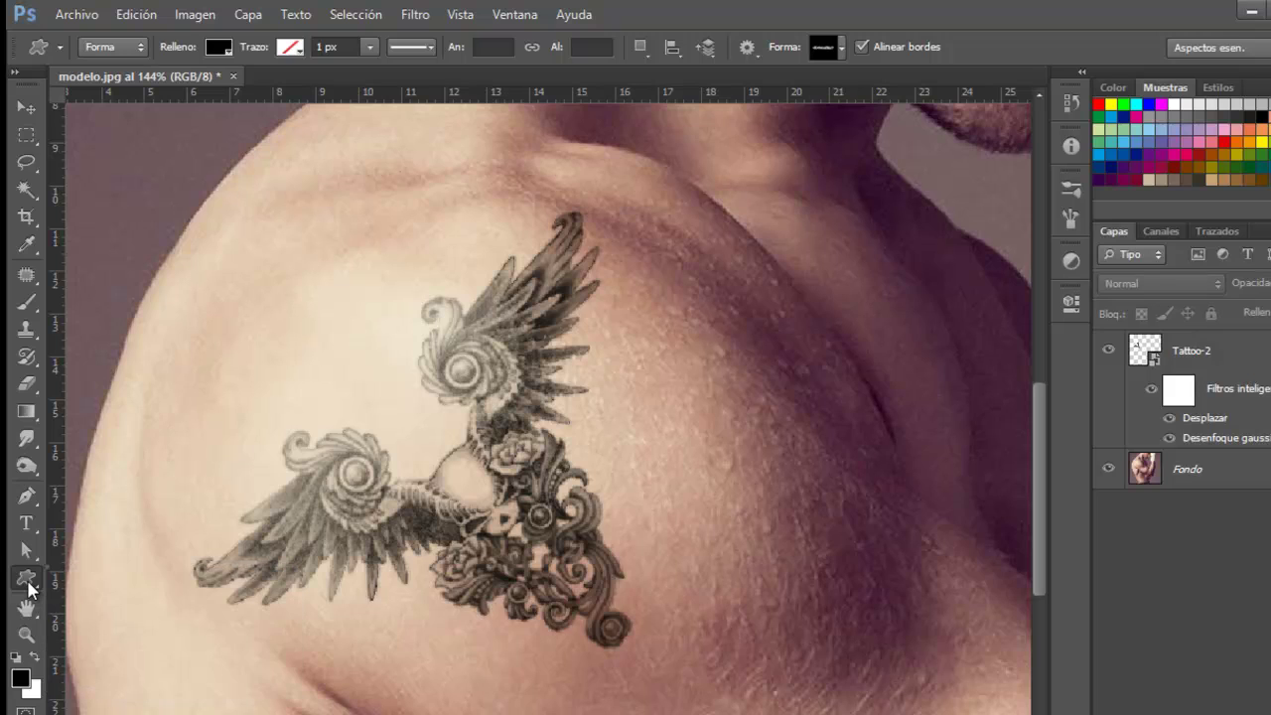
right_click(26, 582)
click(98, 576)
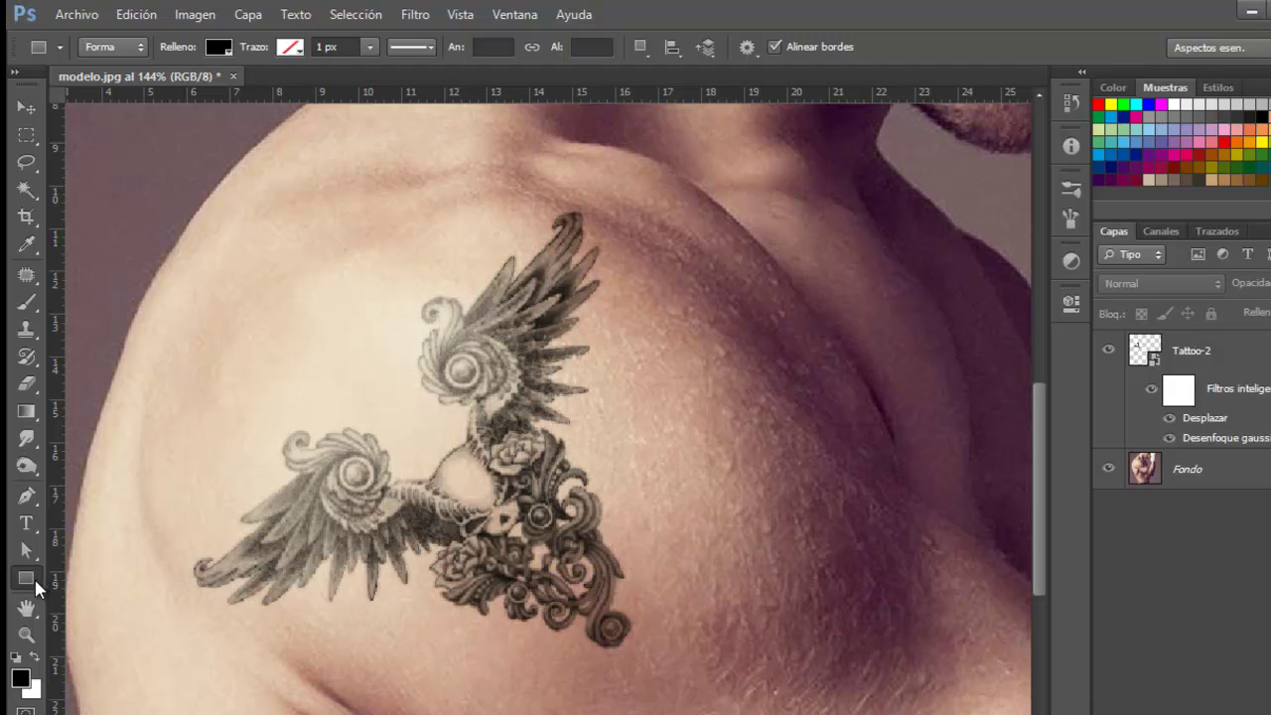
right_click(30, 582)
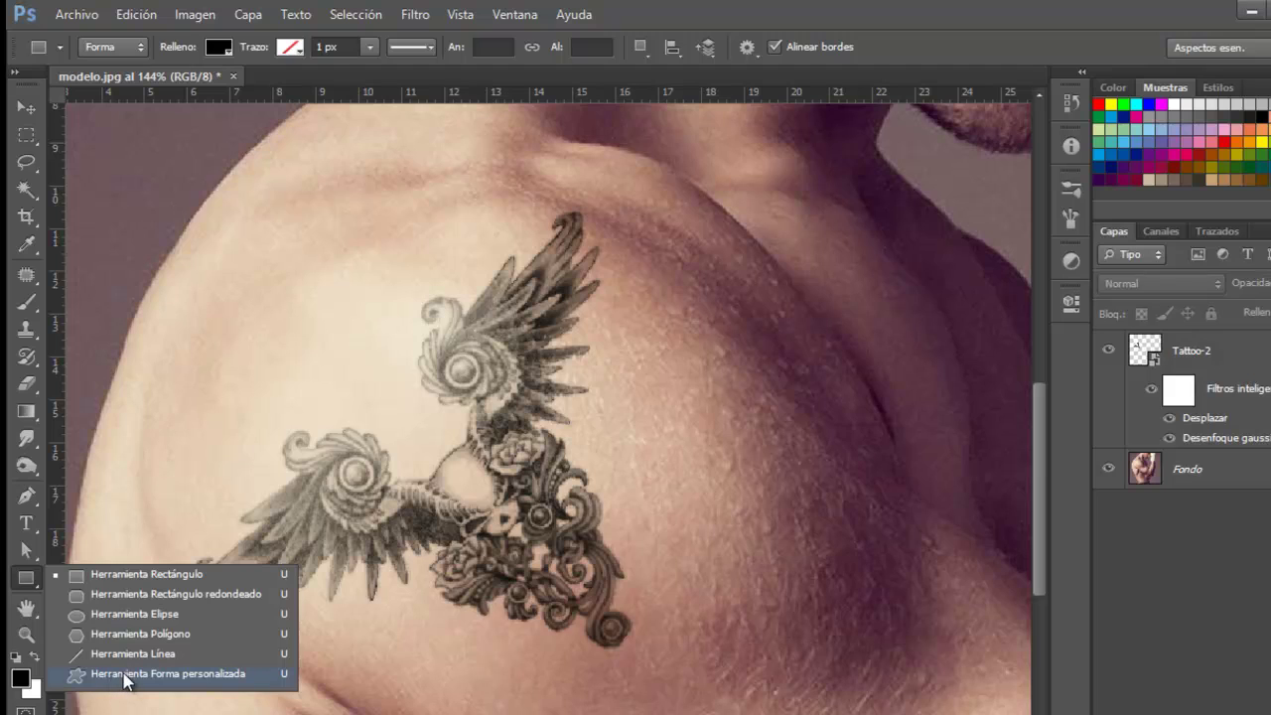
click(126, 675)
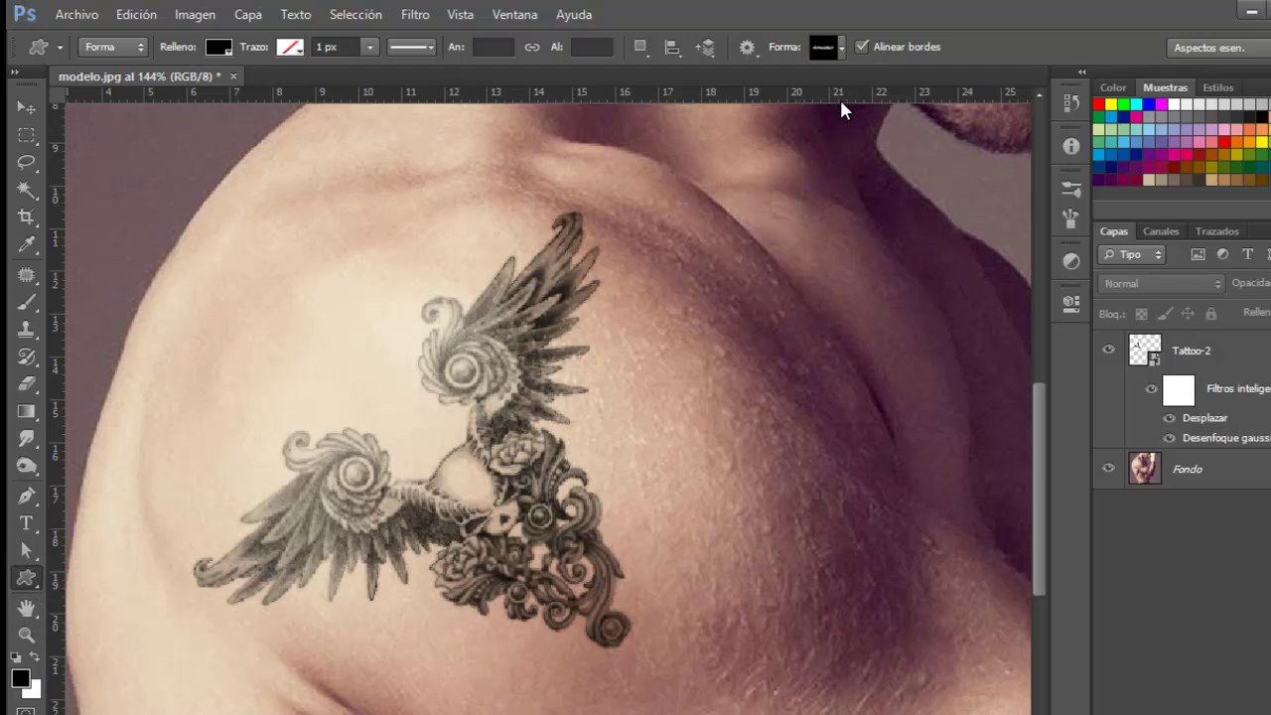
Replace the custom shapes with the TatuajesTribal-set-01.csh set.
click(840, 47)
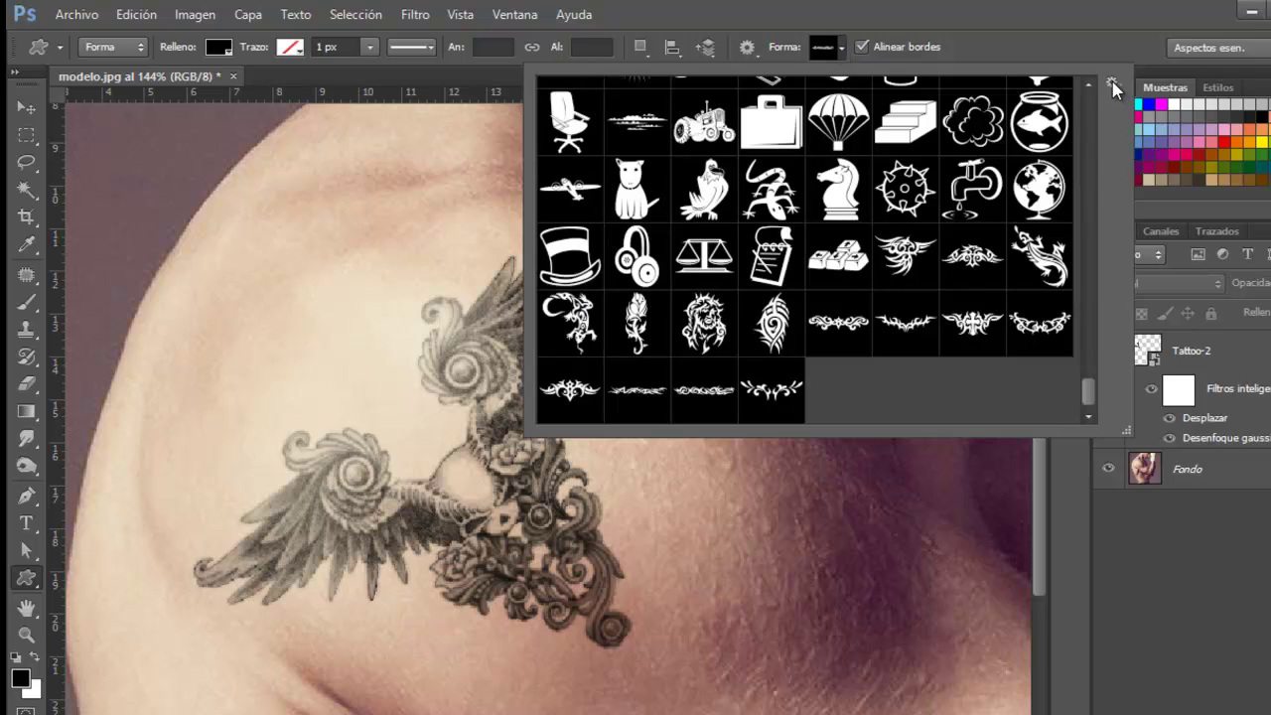
click(1112, 83)
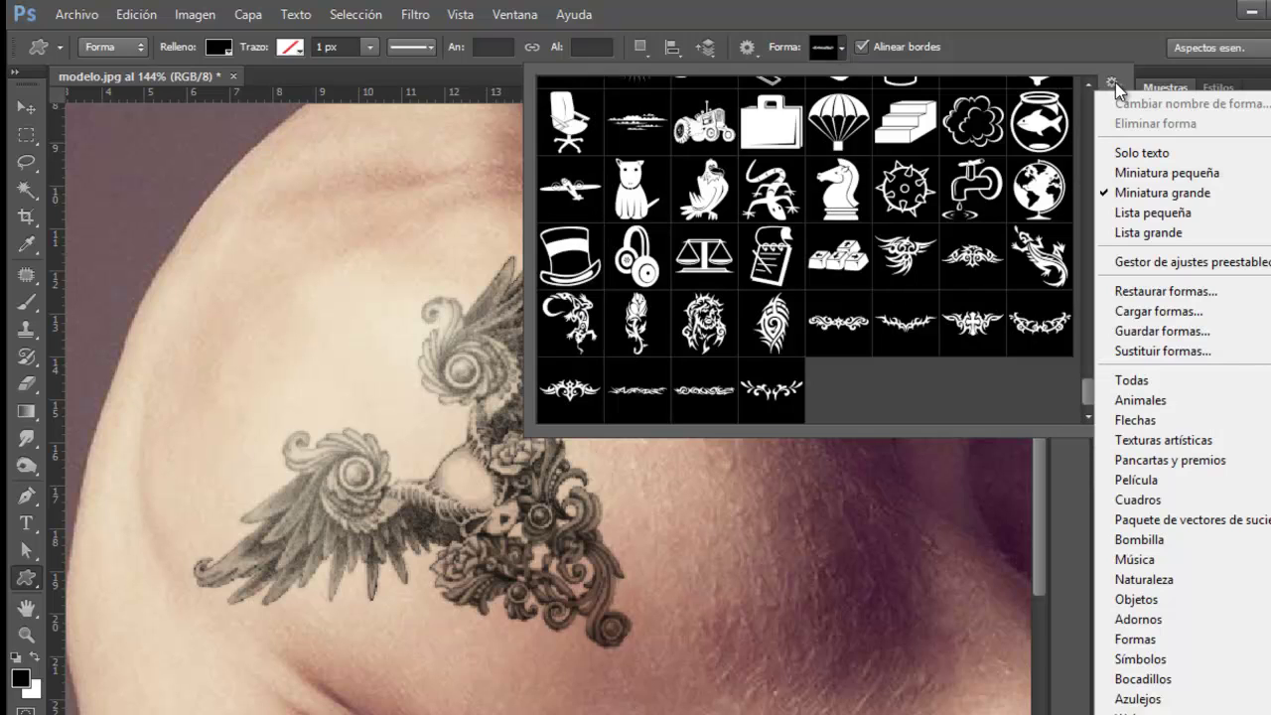
click(1157, 351)
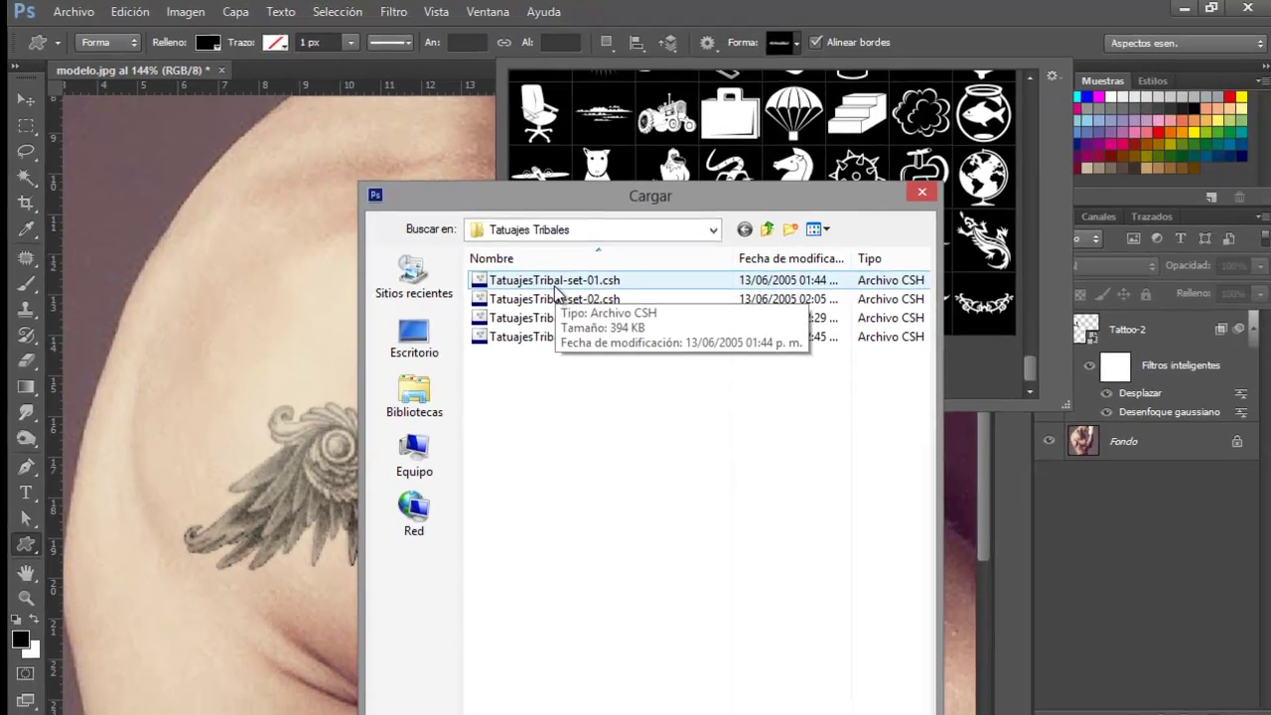
click(553, 284)
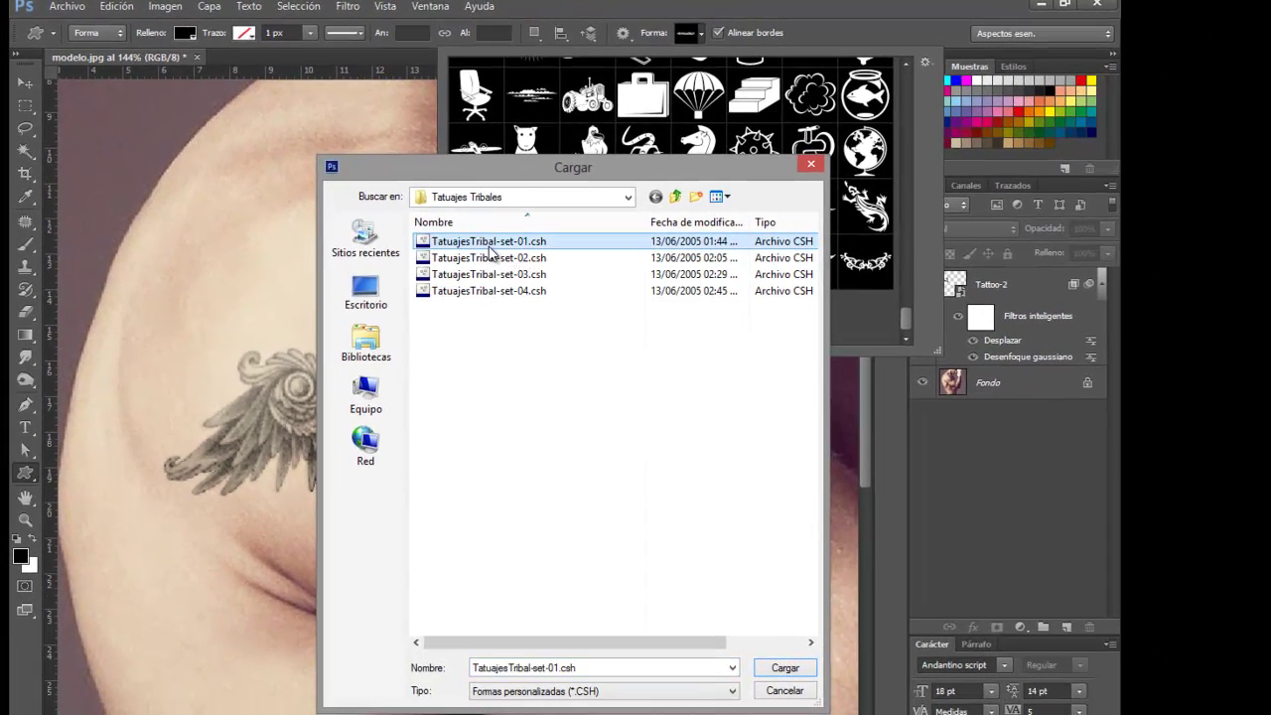
click(783, 672)
click(780, 668)
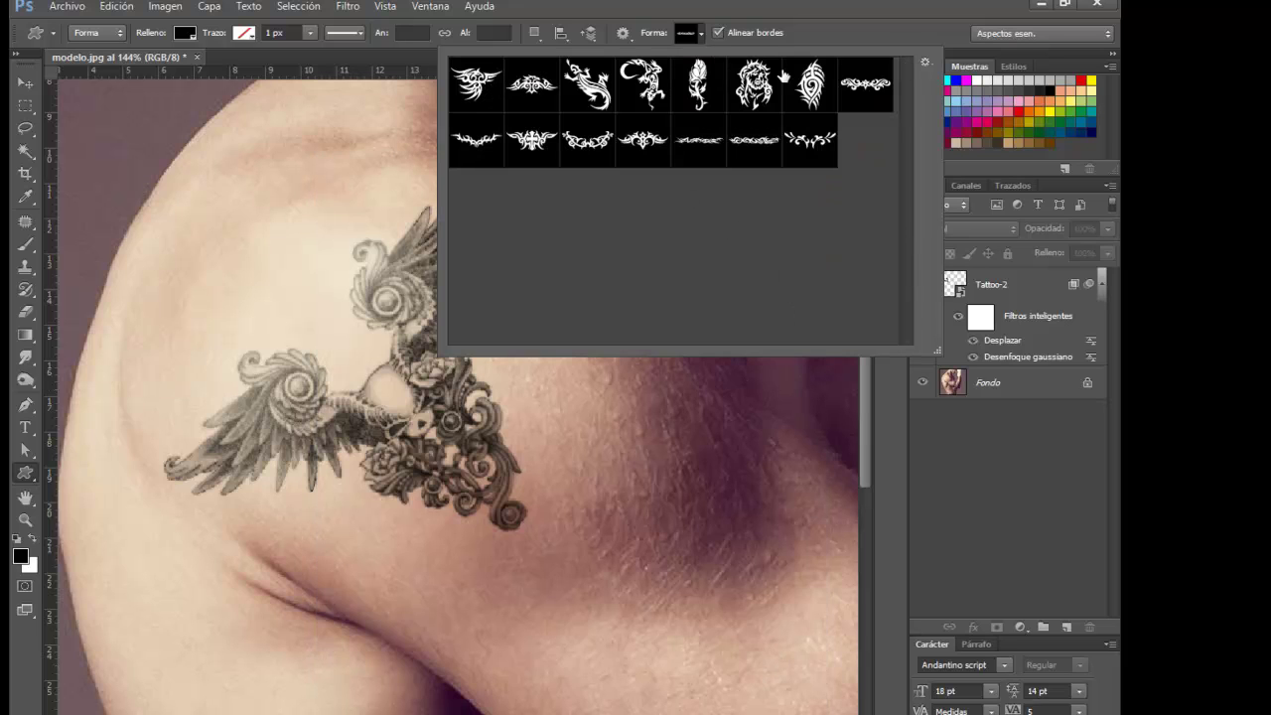
Pick the tribal armband shape and draw it horizontally across the model's upper arm.
mouse_move(814, 147)
mouse_down()
mouse_move(791, 167)
mouse_move(757, 170)
mouse_up()
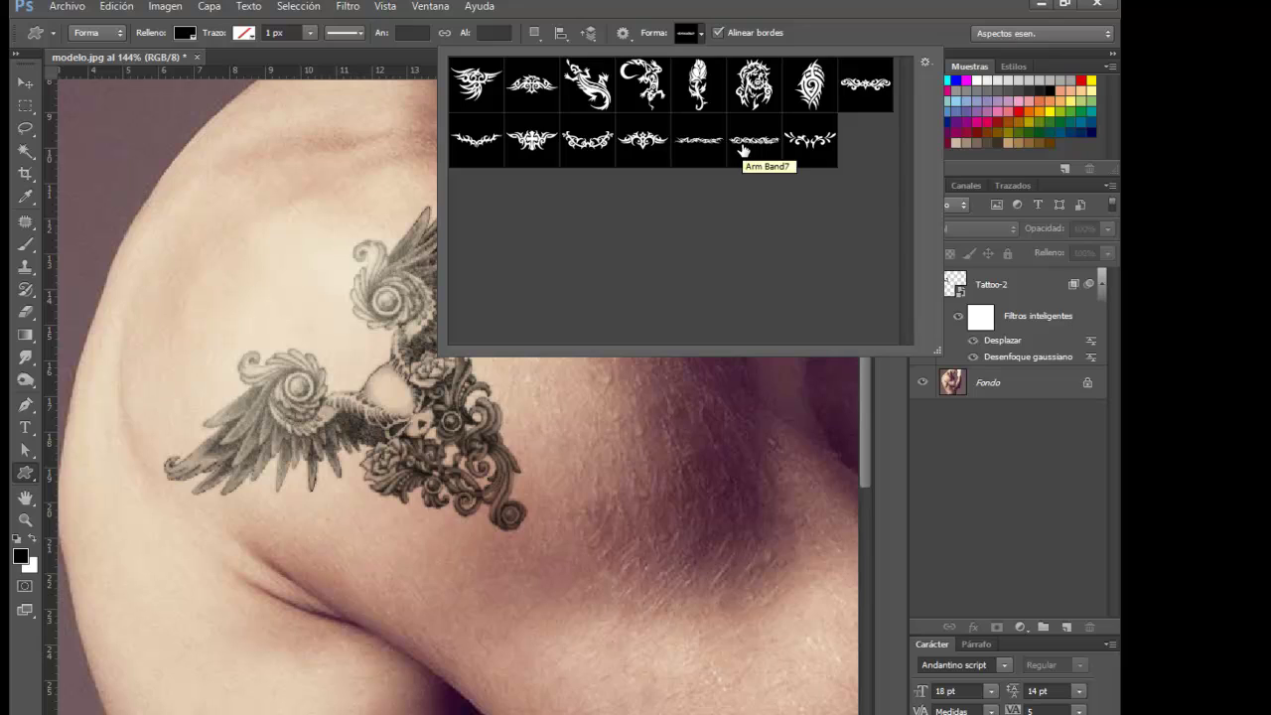
click(743, 150)
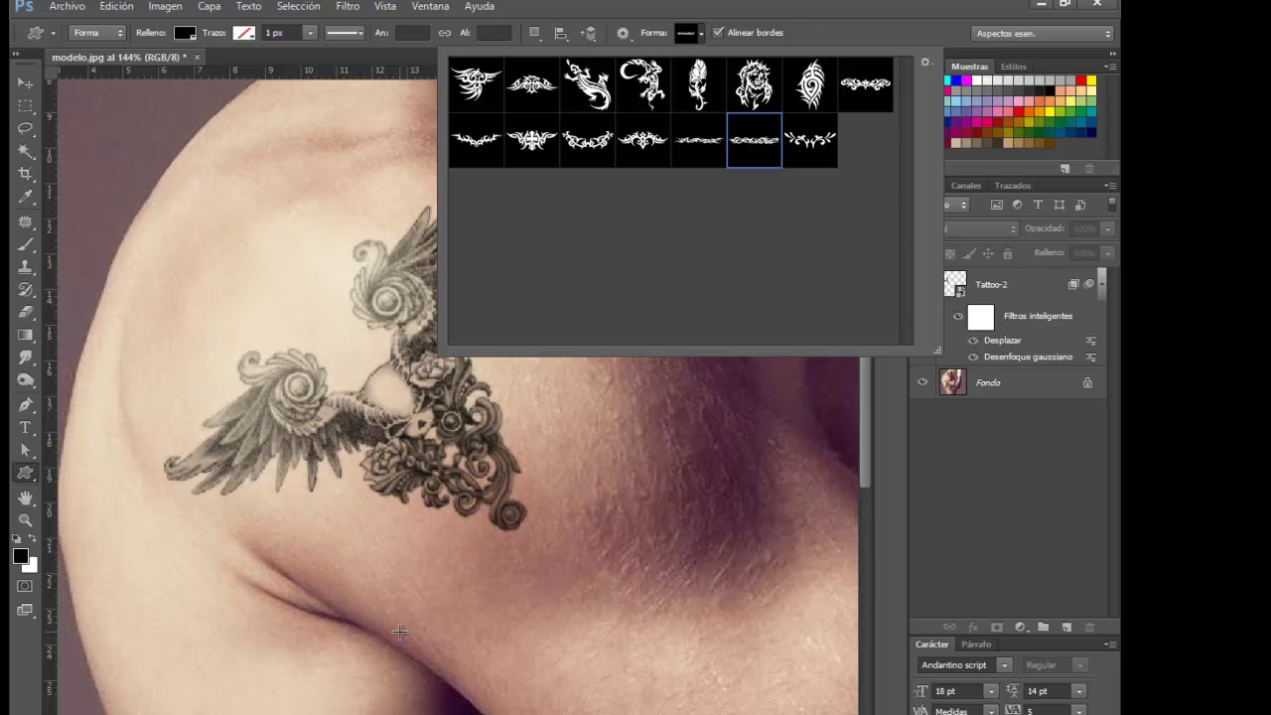
click(401, 613)
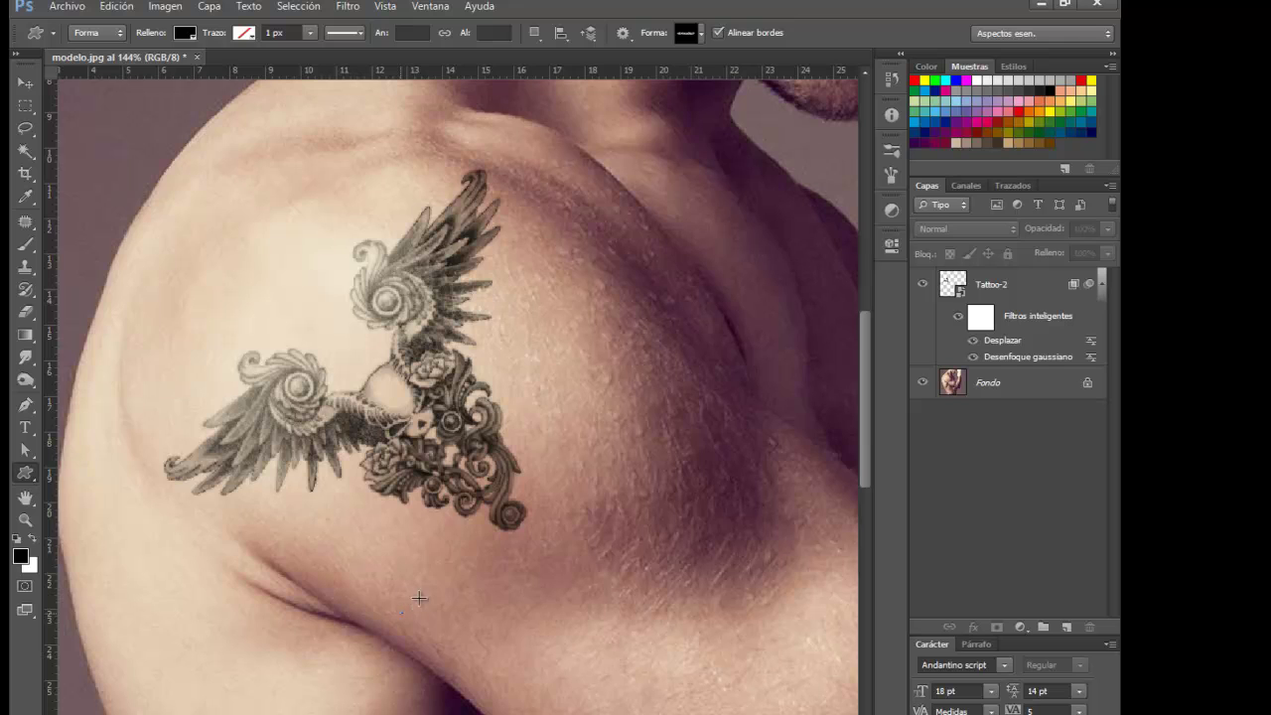
drag(399, 616, 843, 415)
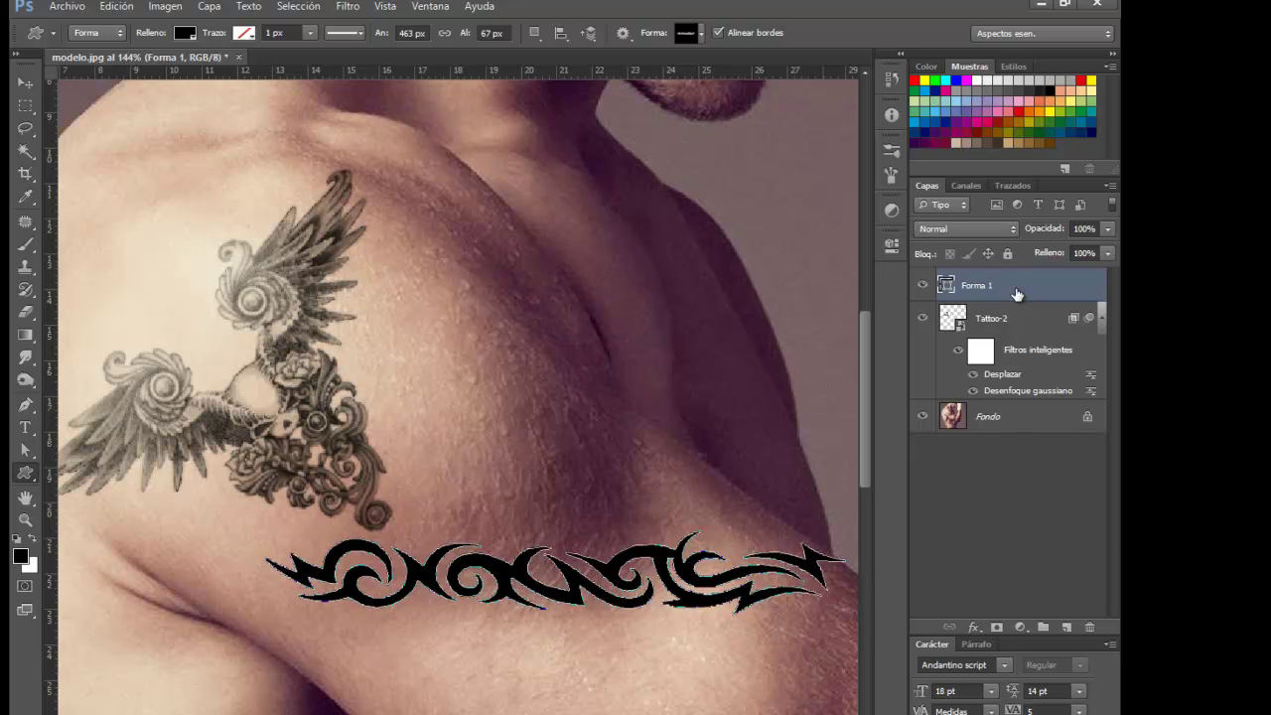
Rasterize the Forma 1 armband shape layer.
right_click(1017, 295)
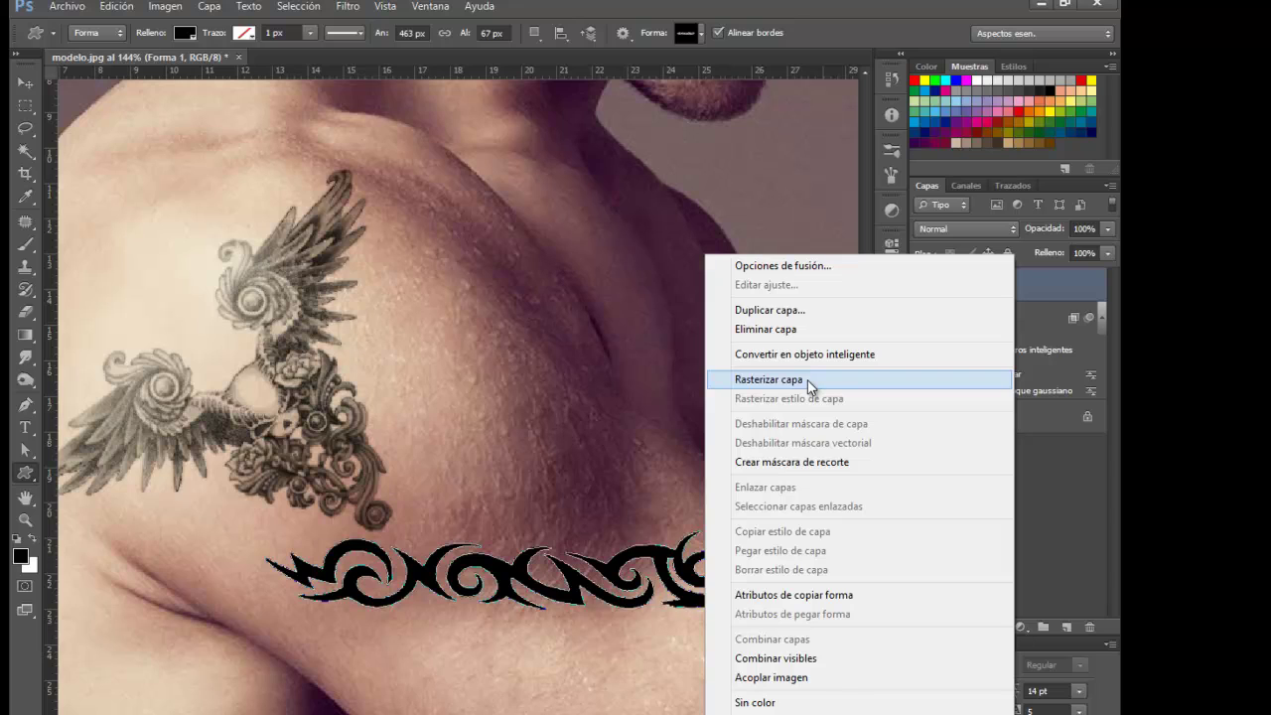
click(768, 379)
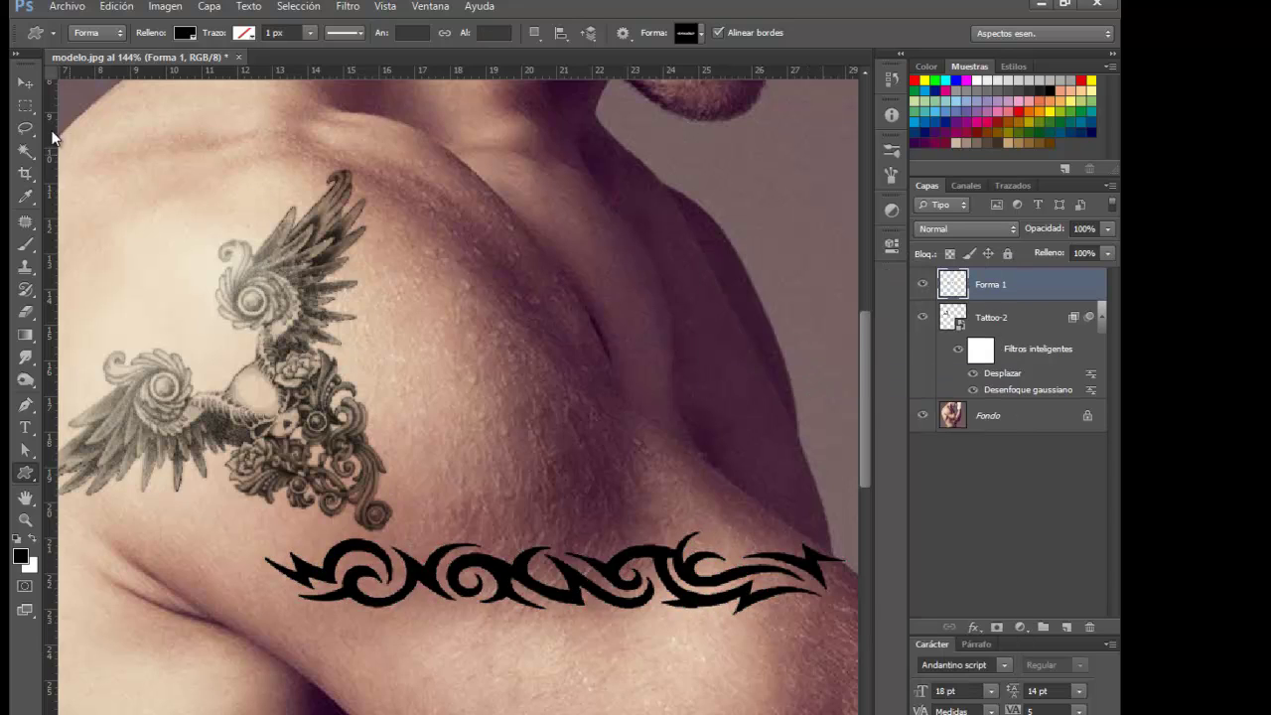
click(26, 83)
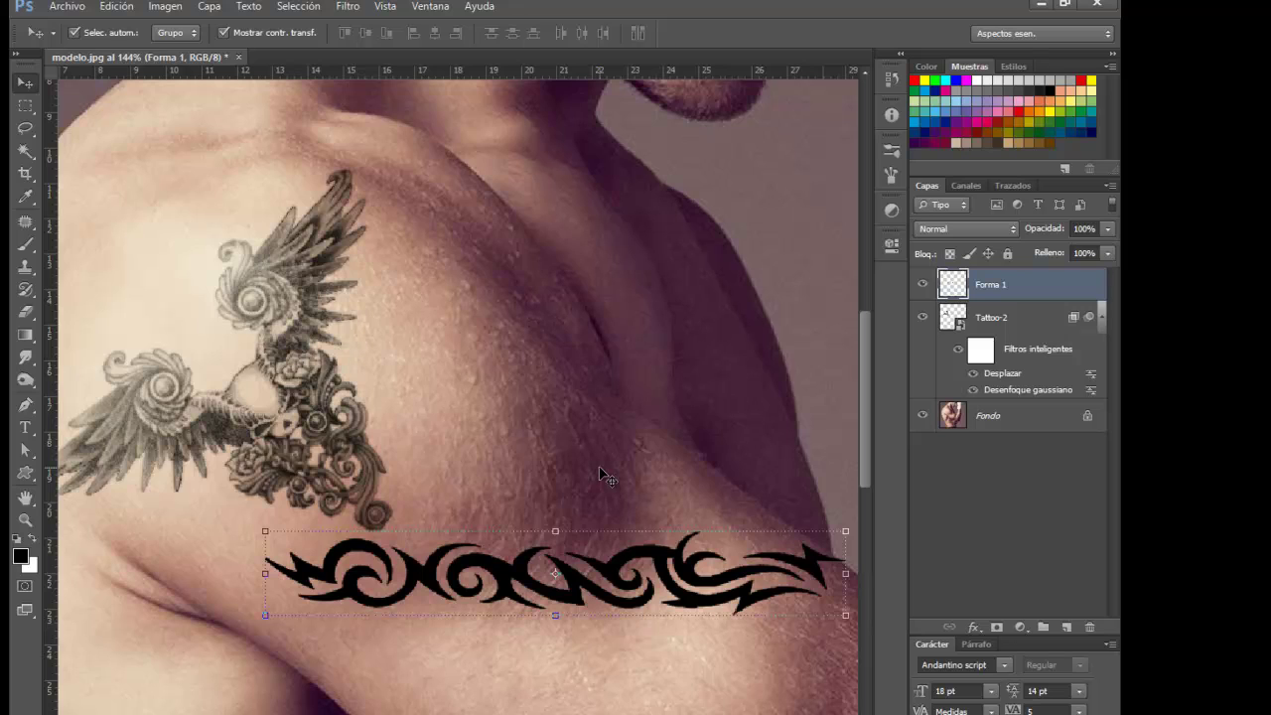
Free-transform the band to 75% × 94%, reposition it and tilt it about -42° along the arm.
key(ctrl+t)
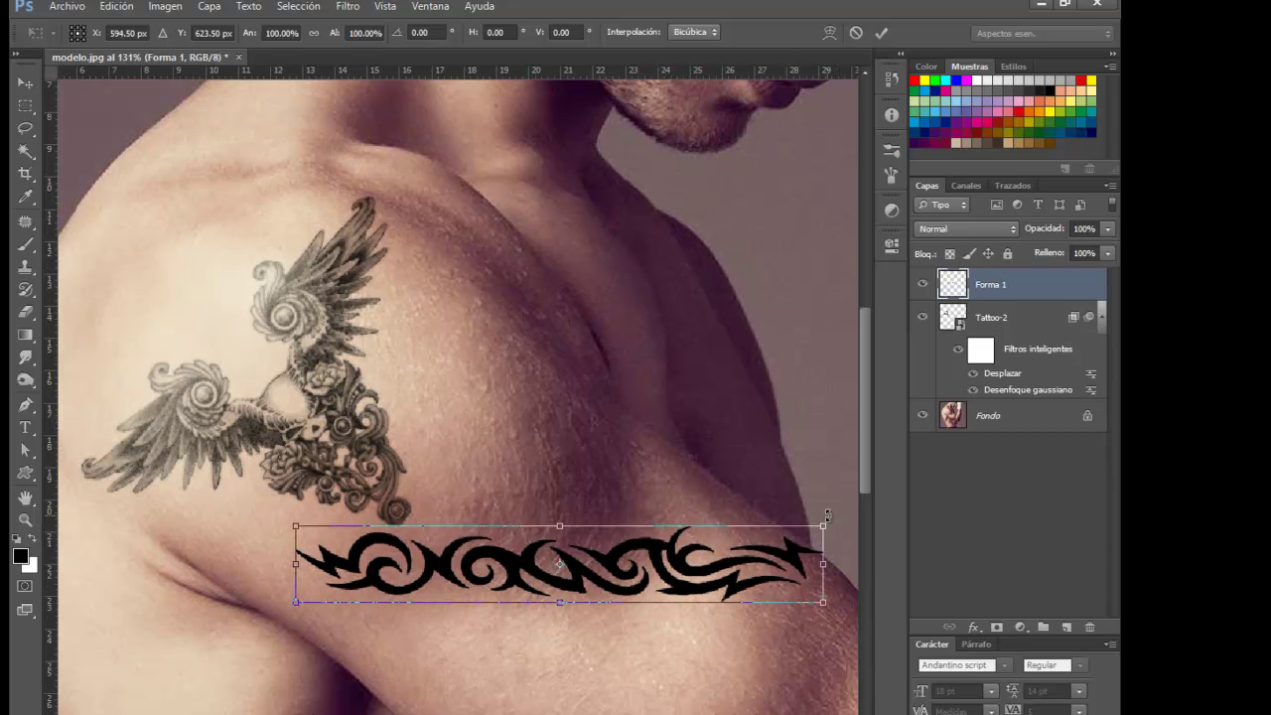
mouse_move(829, 520)
mouse_down()
mouse_move(799, 517)
mouse_move(601, 396)
mouse_move(652, 419)
mouse_up()
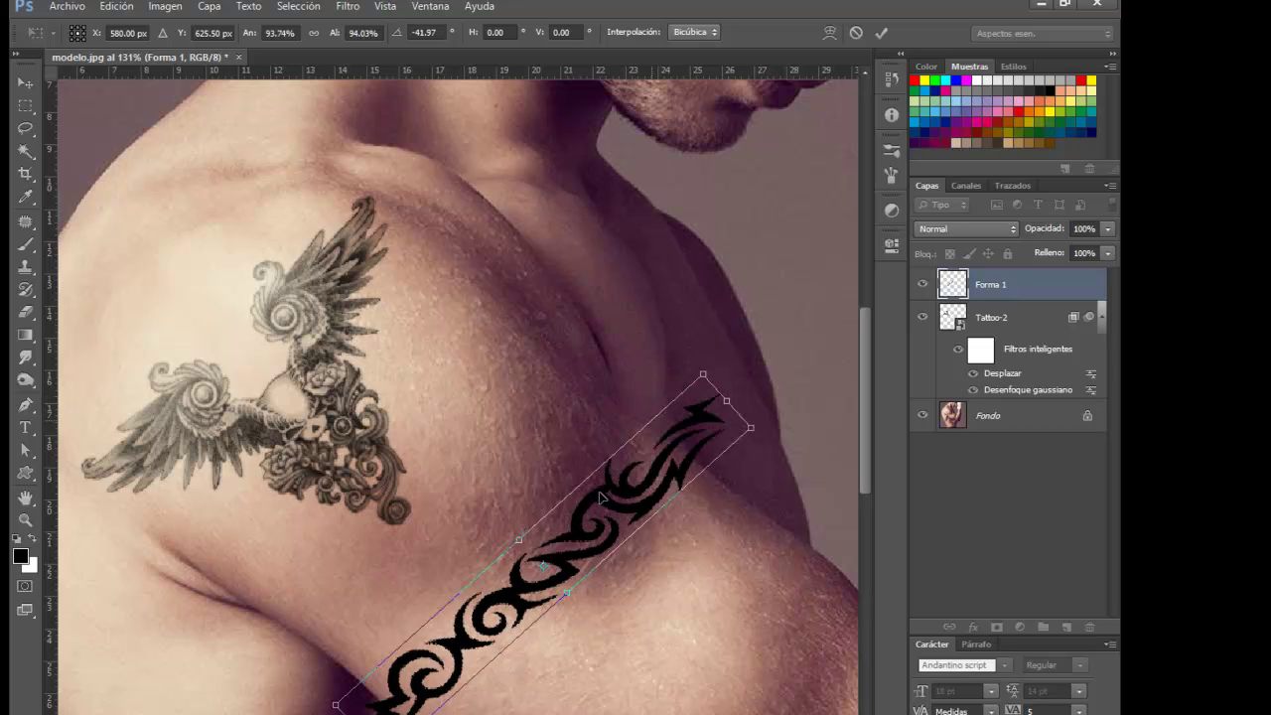
drag(502, 598, 508, 603)
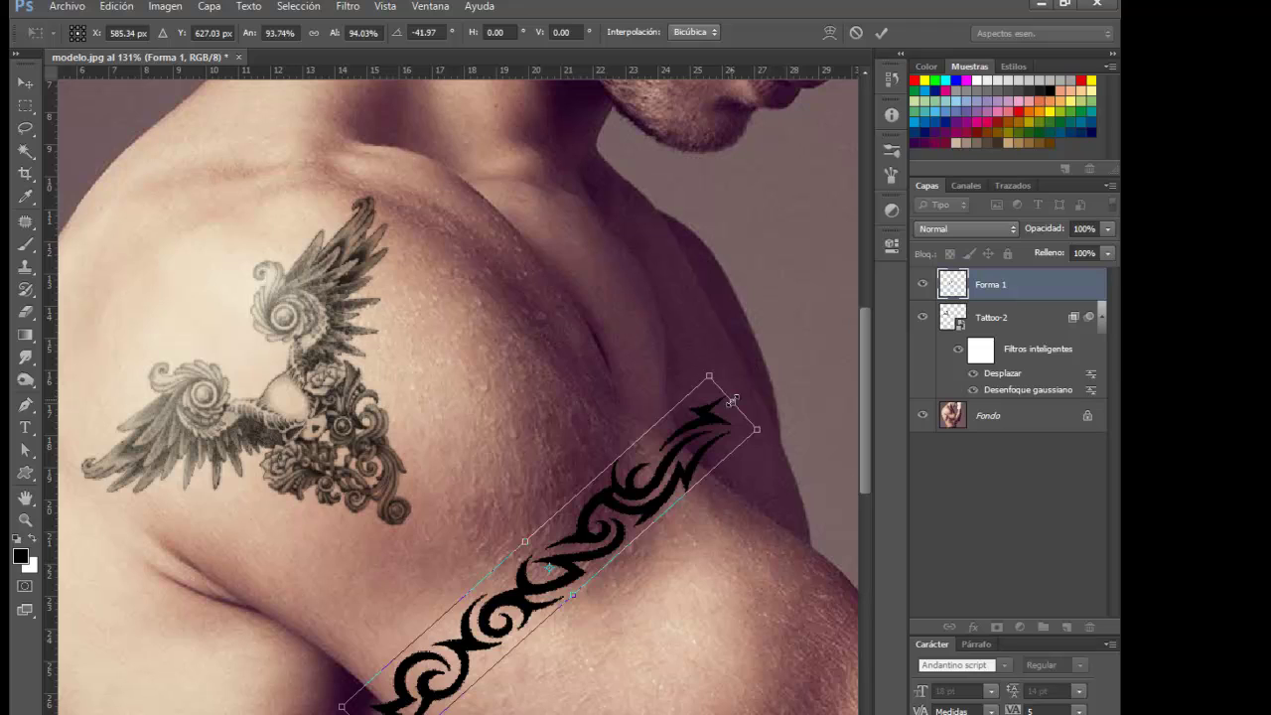
drag(732, 401, 673, 441)
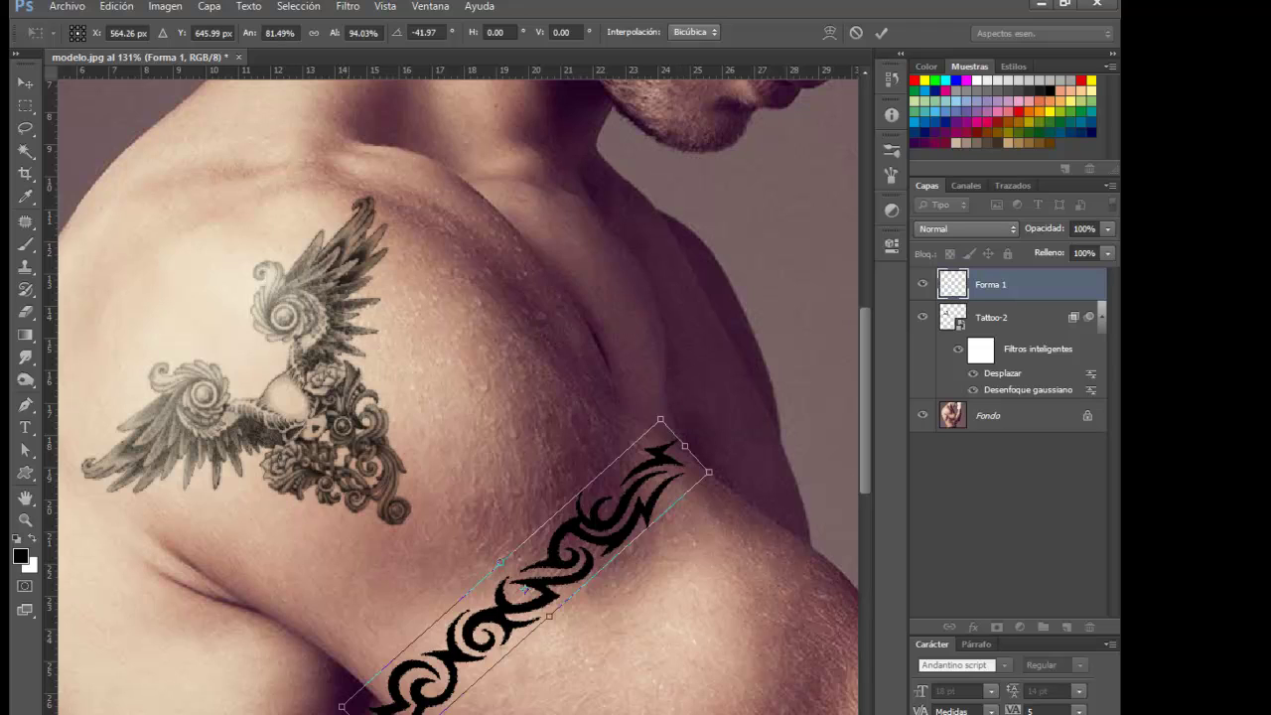
drag(359, 711, 392, 709)
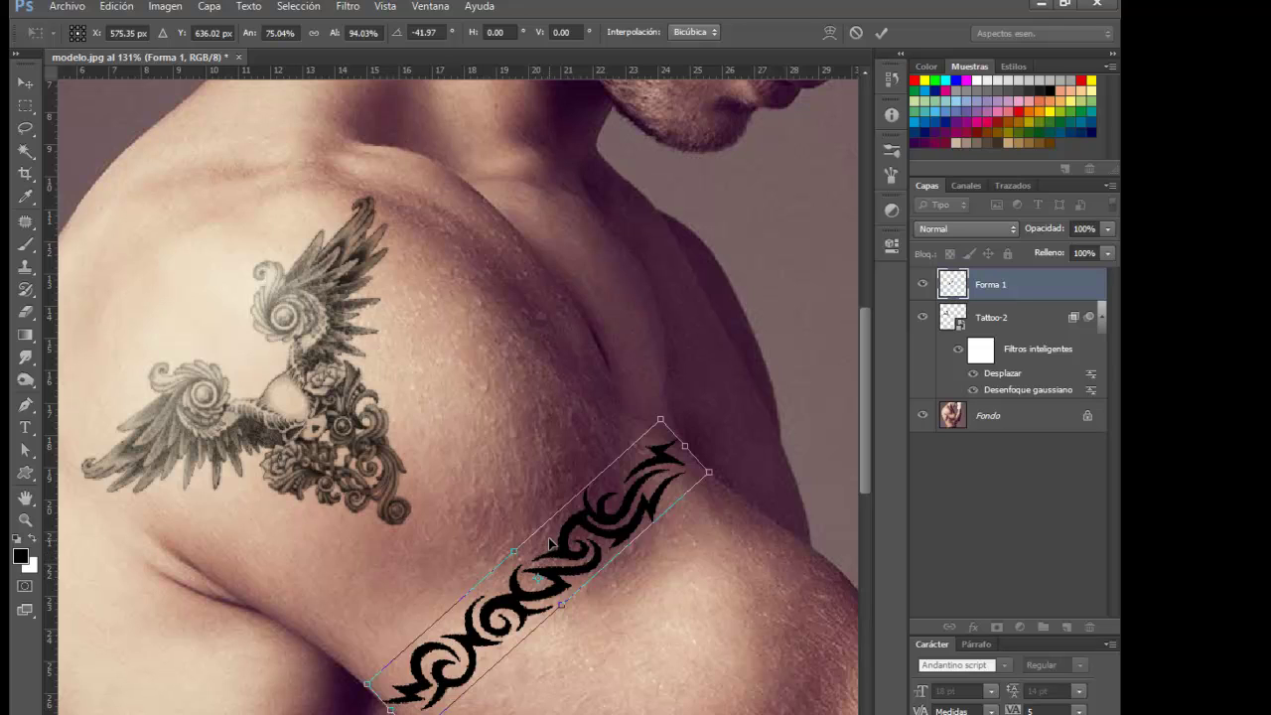
Warp the band's edges, middle and ends to wrap around the arm's contour, then commit.
right_click(552, 544)
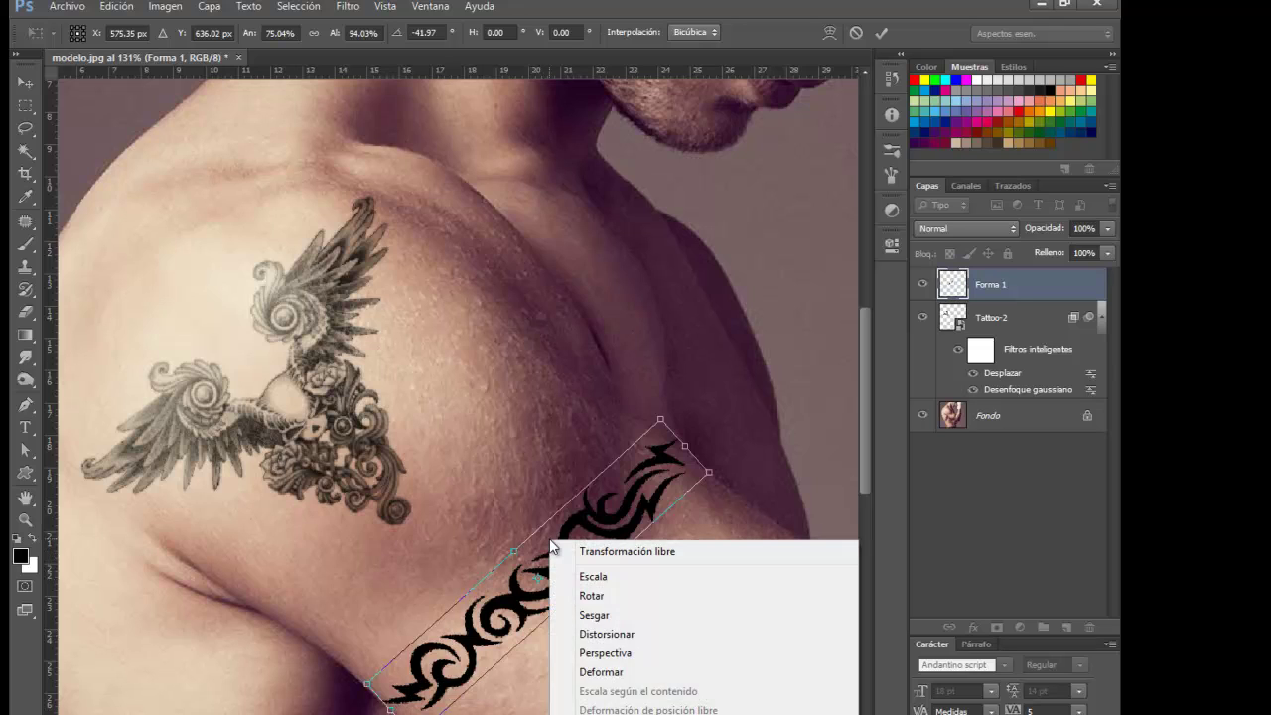
click(603, 672)
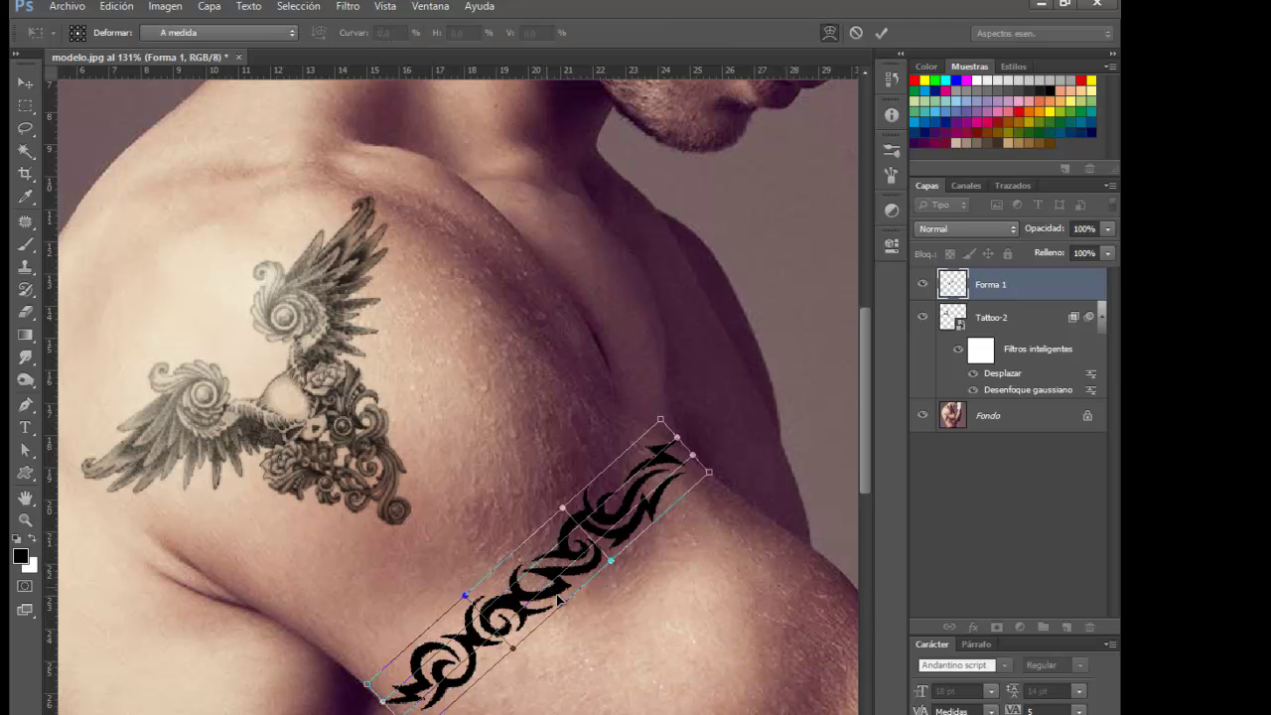
drag(559, 599, 606, 645)
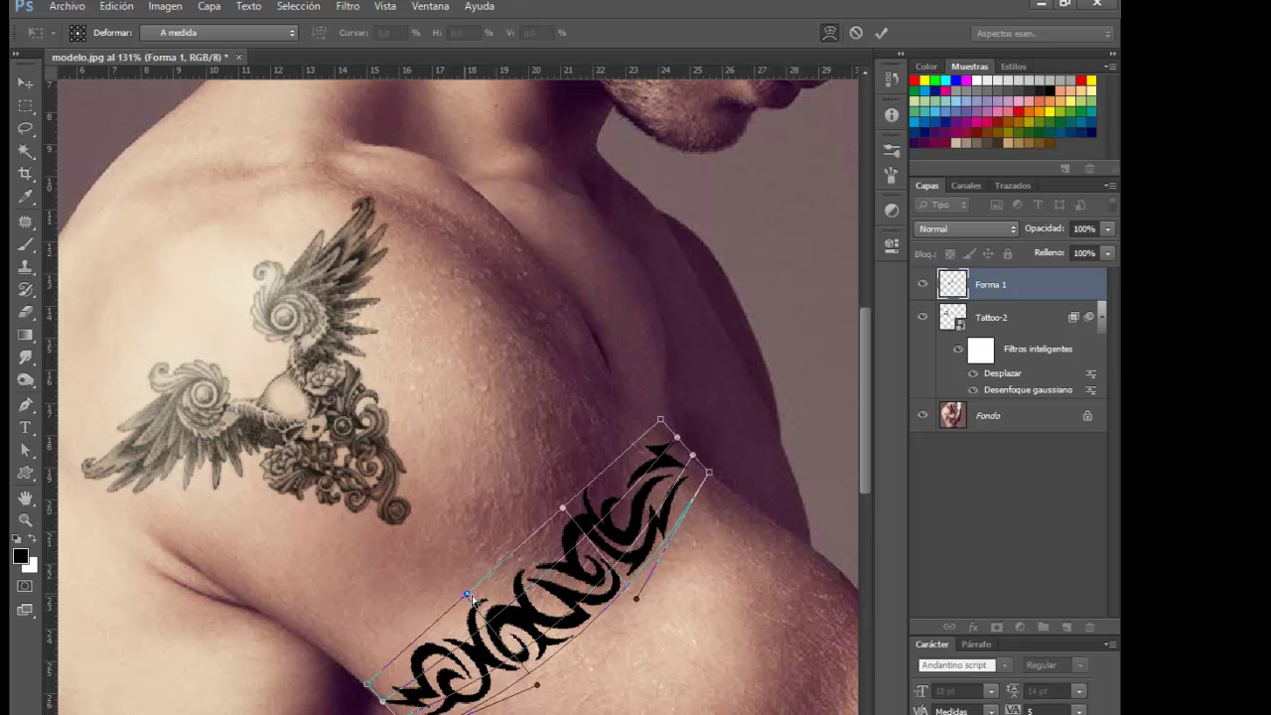
drag(462, 593, 481, 626)
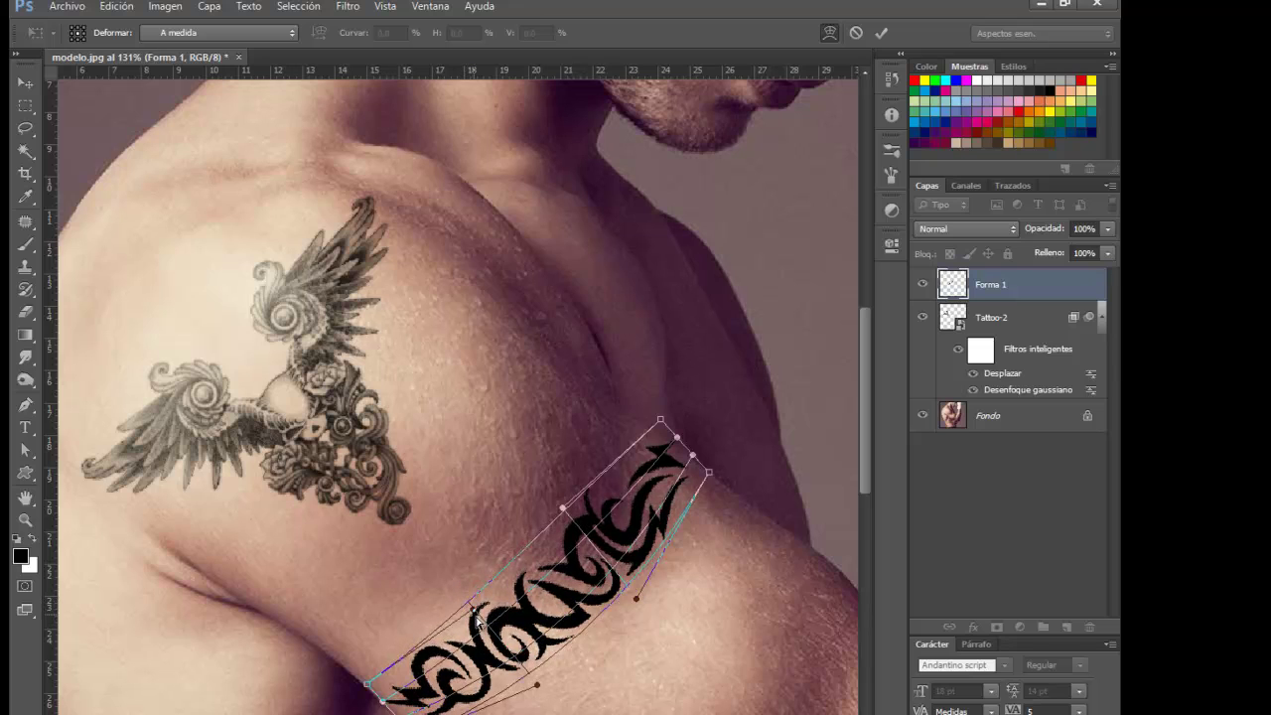
drag(564, 511, 578, 533)
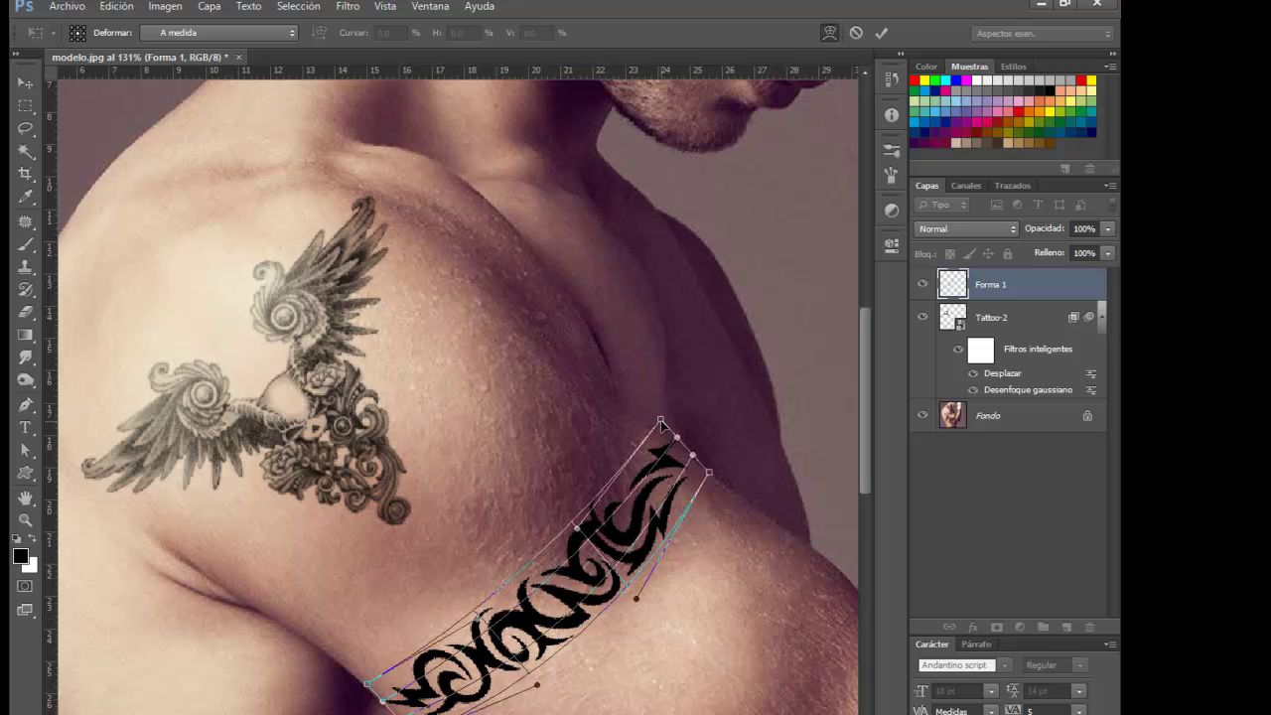
drag(660, 421, 651, 423)
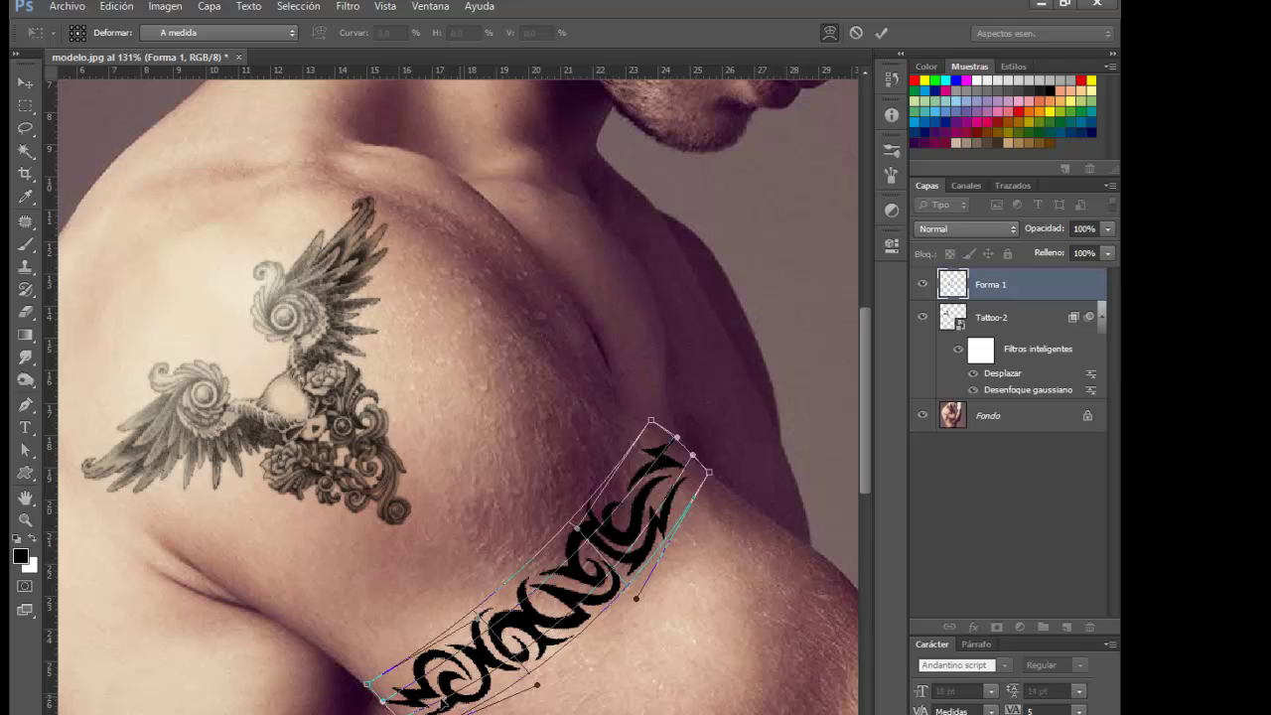
drag(364, 685, 358, 679)
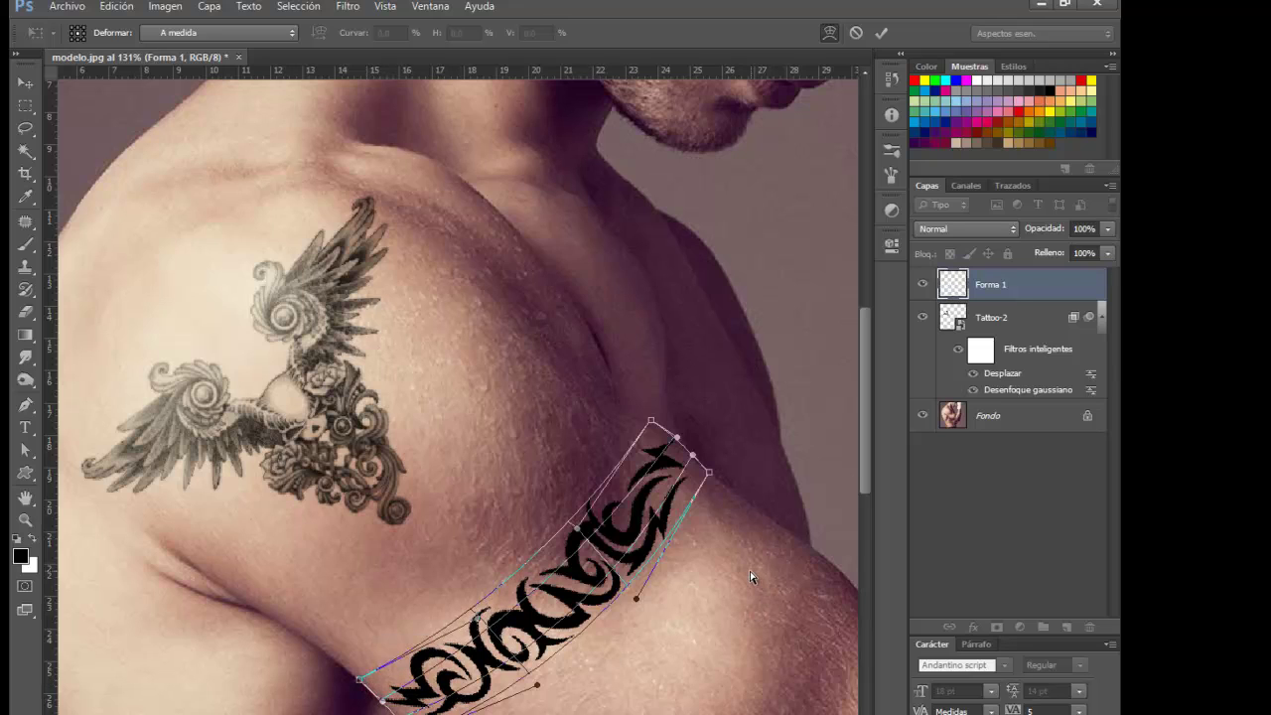
key(Return)
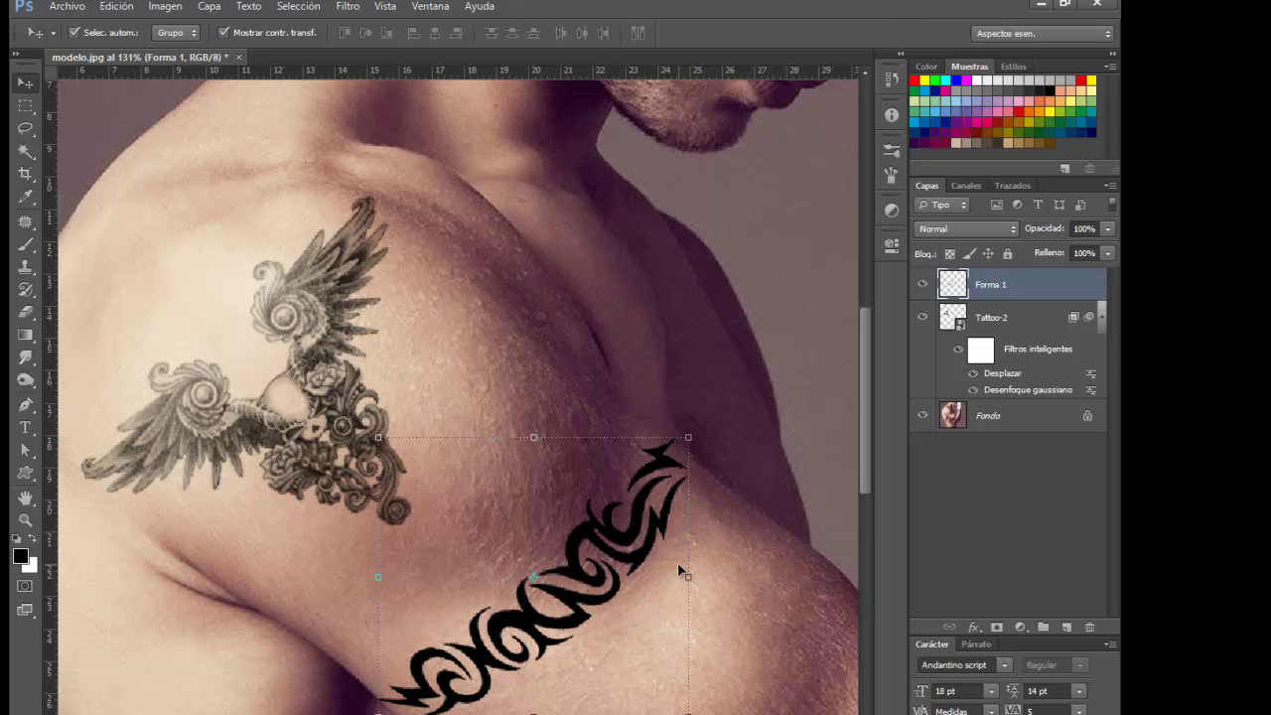
Convert the warped Forma 1 armband layer into a smart object.
right_click(1017, 294)
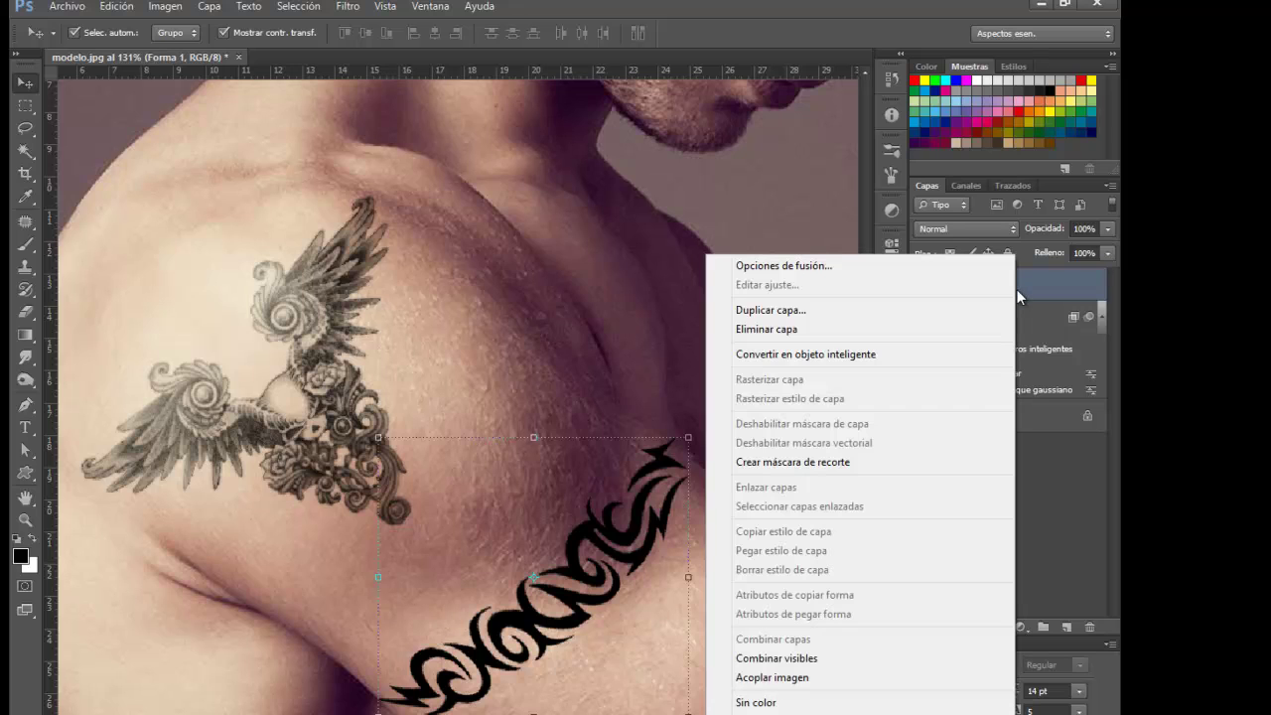
click(1030, 289)
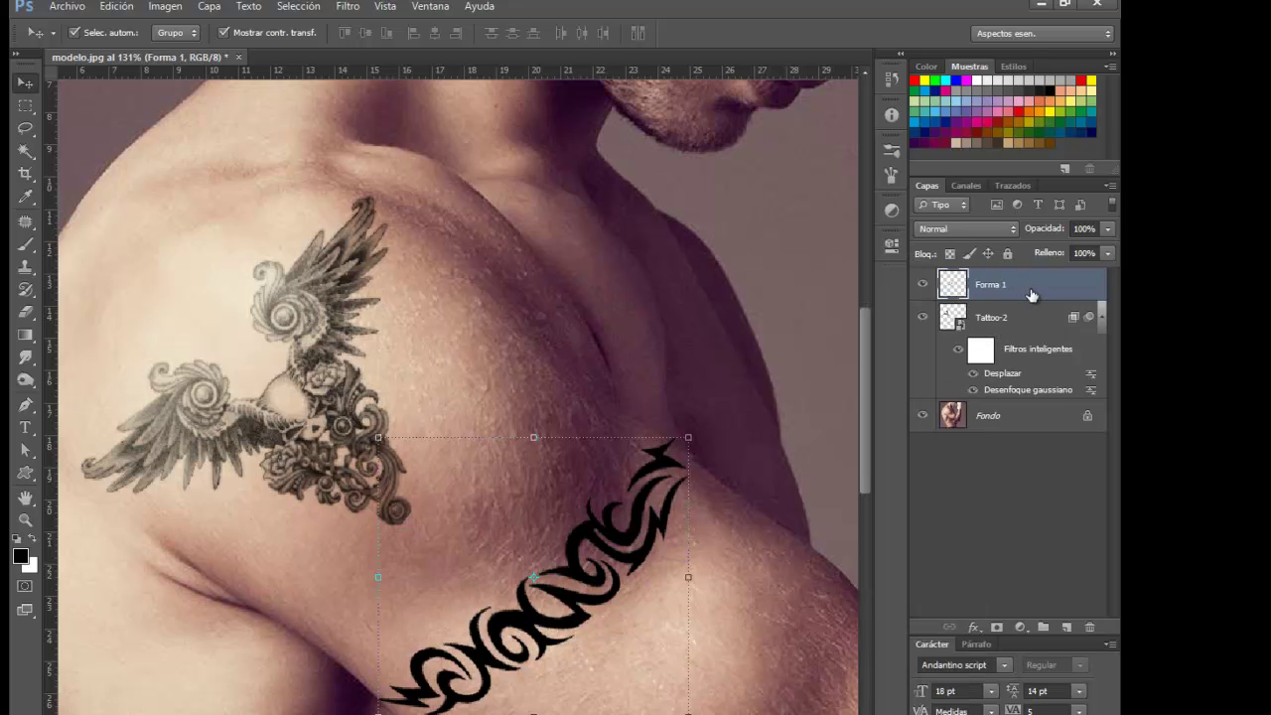
right_click(1020, 286)
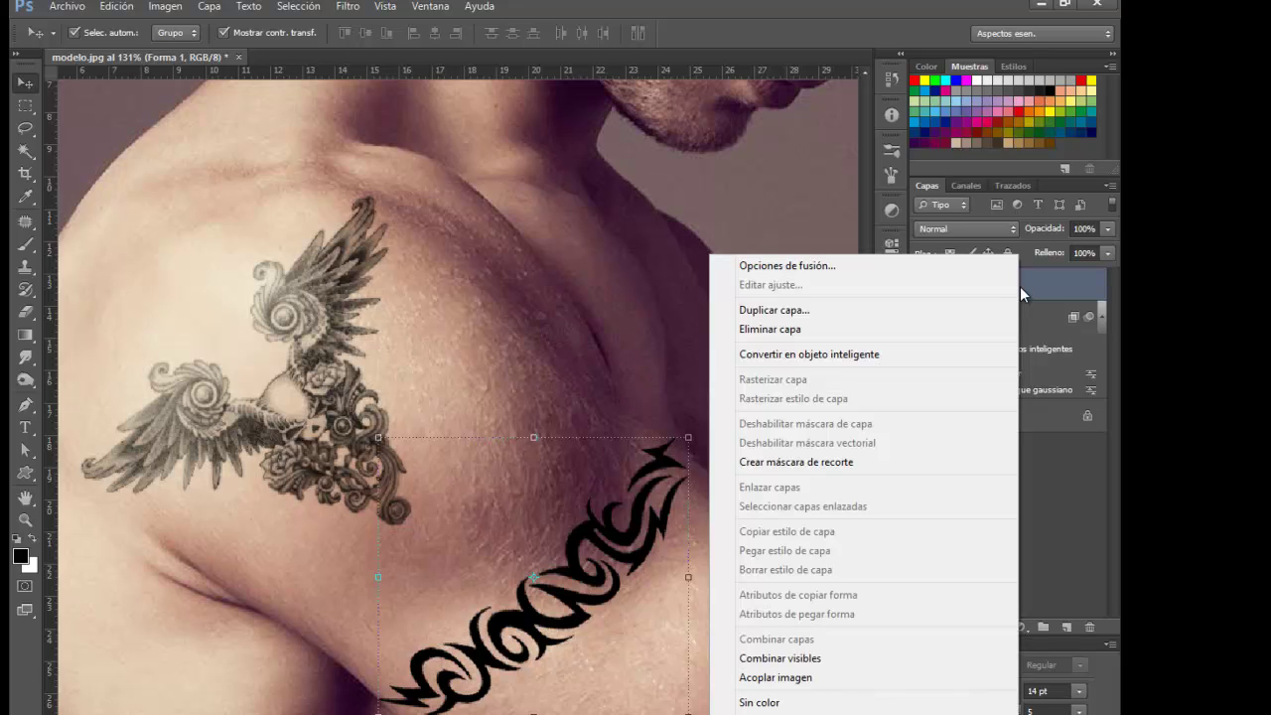
click(817, 354)
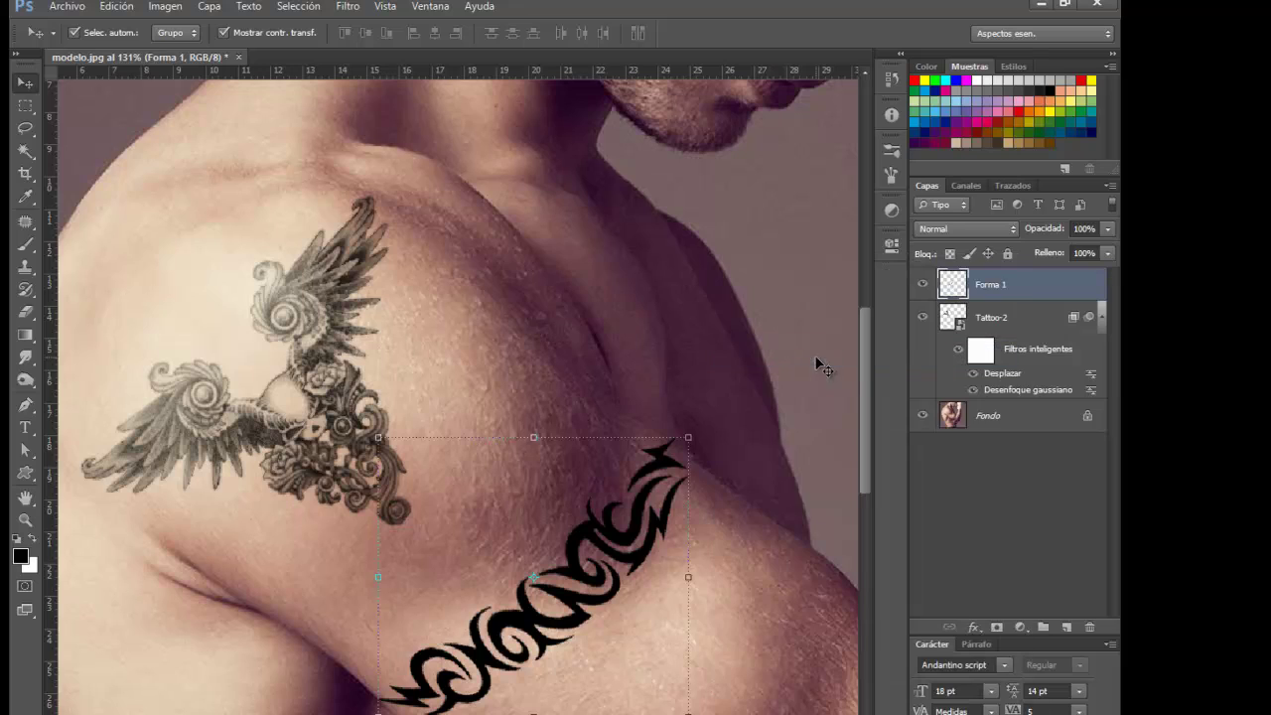
In Forma 1's blending options, set Multiplicar mode and 75% opacity.
double_click(1042, 286)
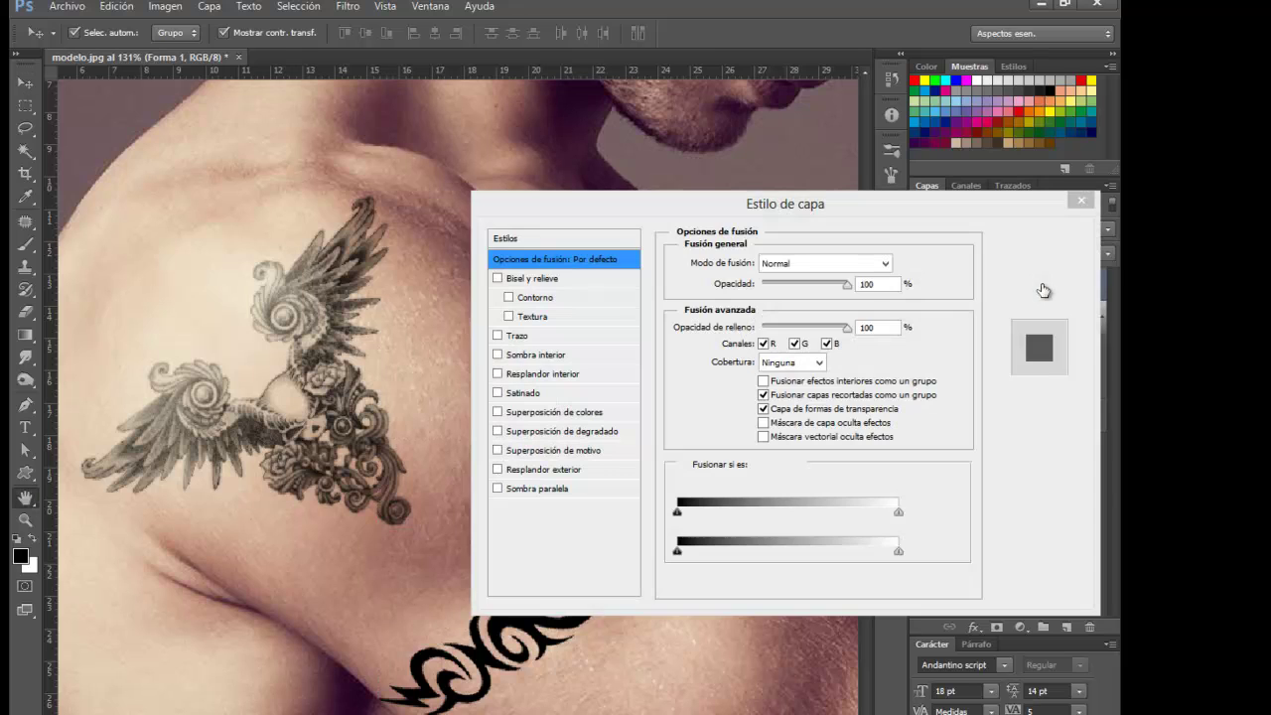
click(884, 263)
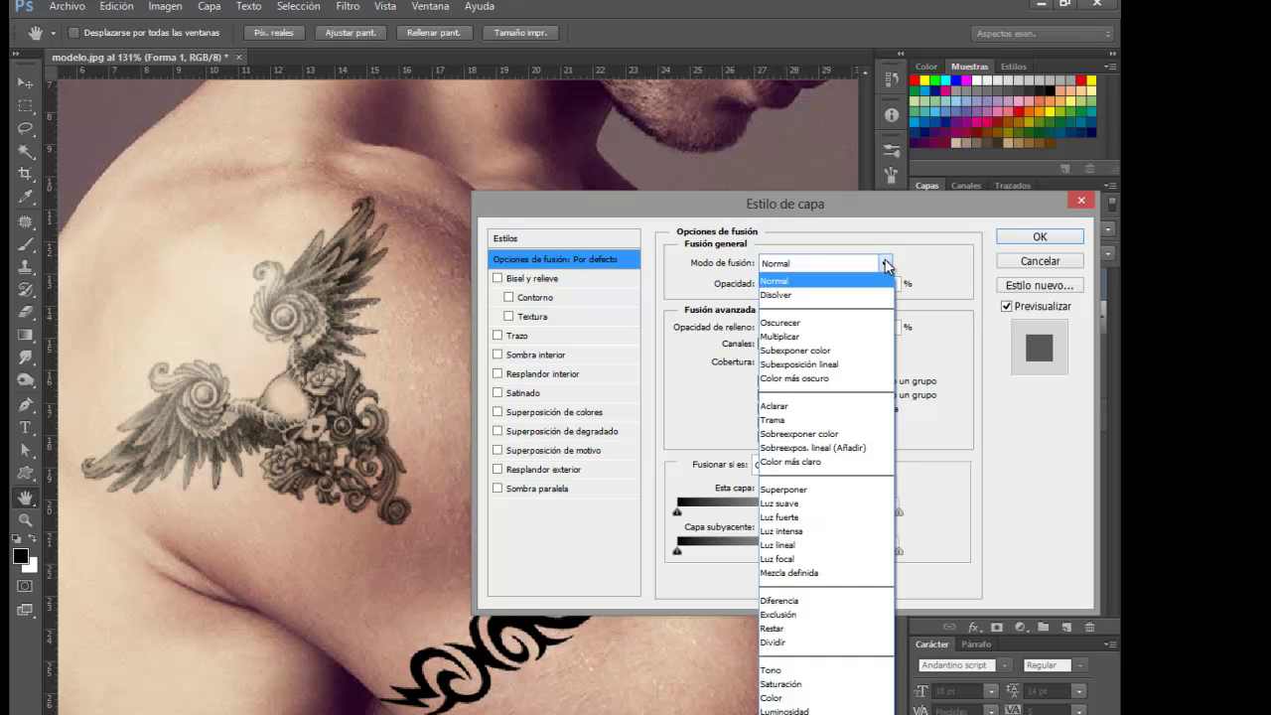
click(810, 336)
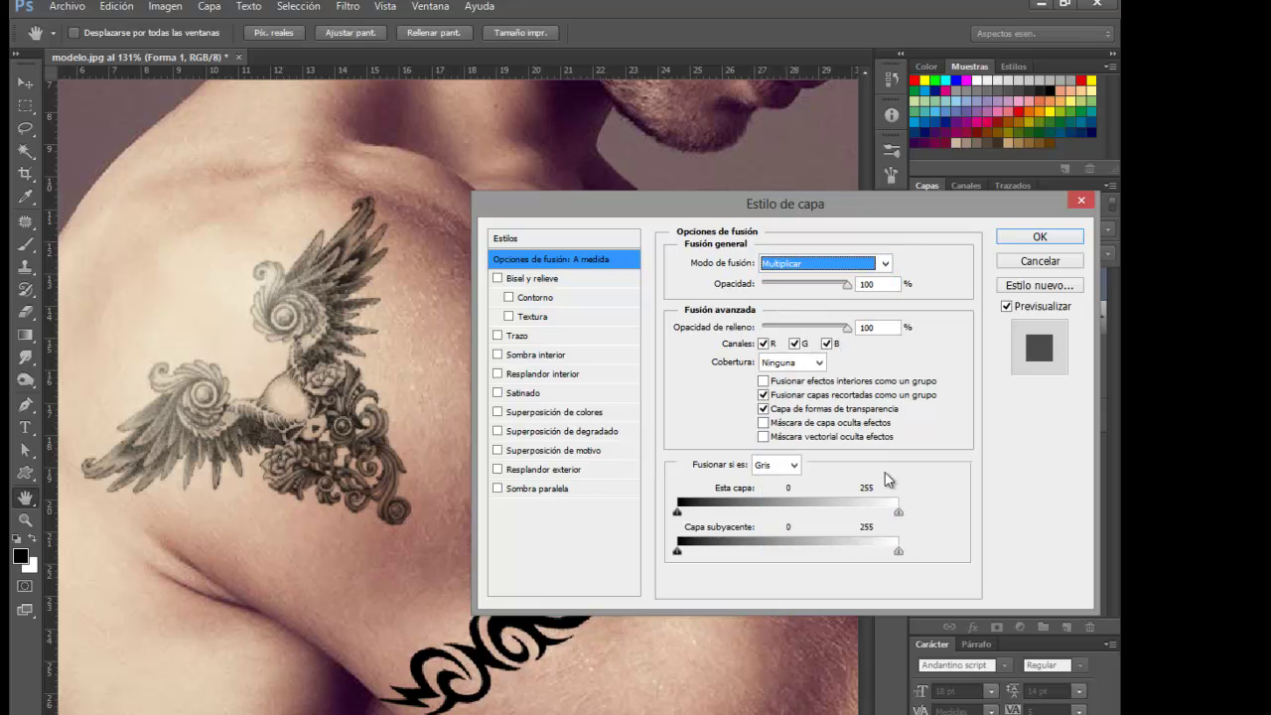
click(847, 286)
drag(829, 288, 823, 290)
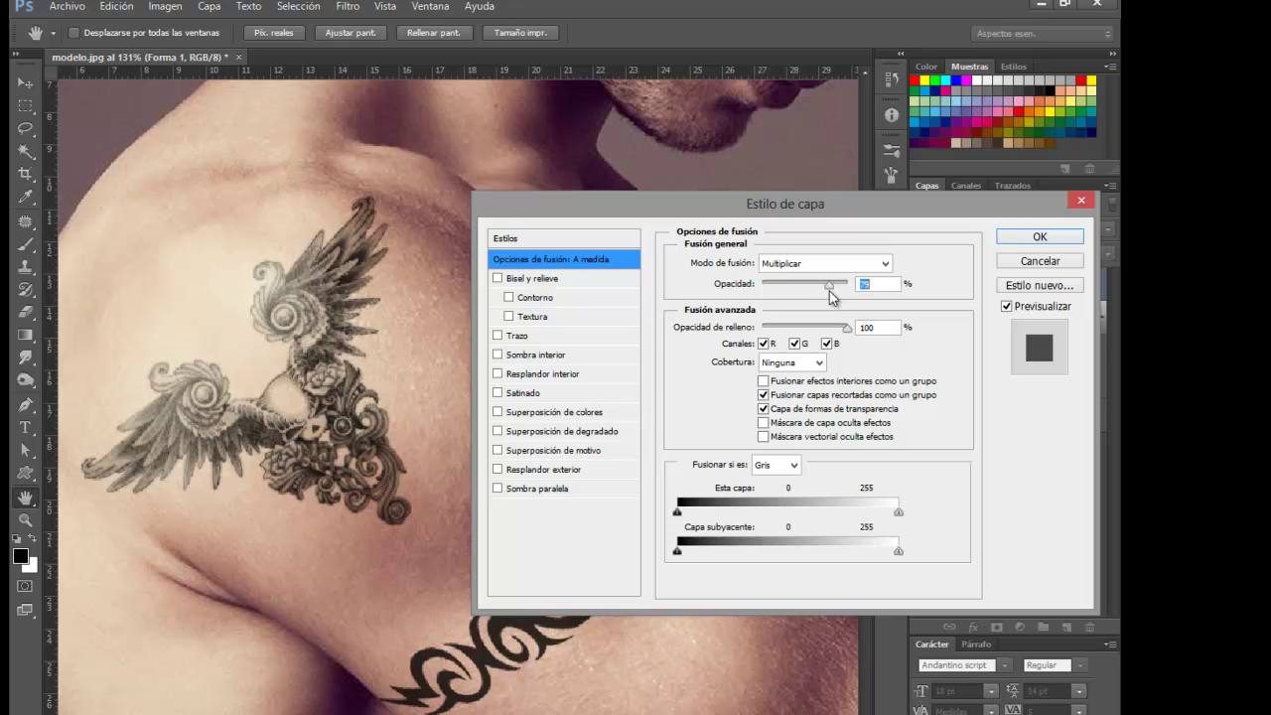
drag(829, 291, 825, 290)
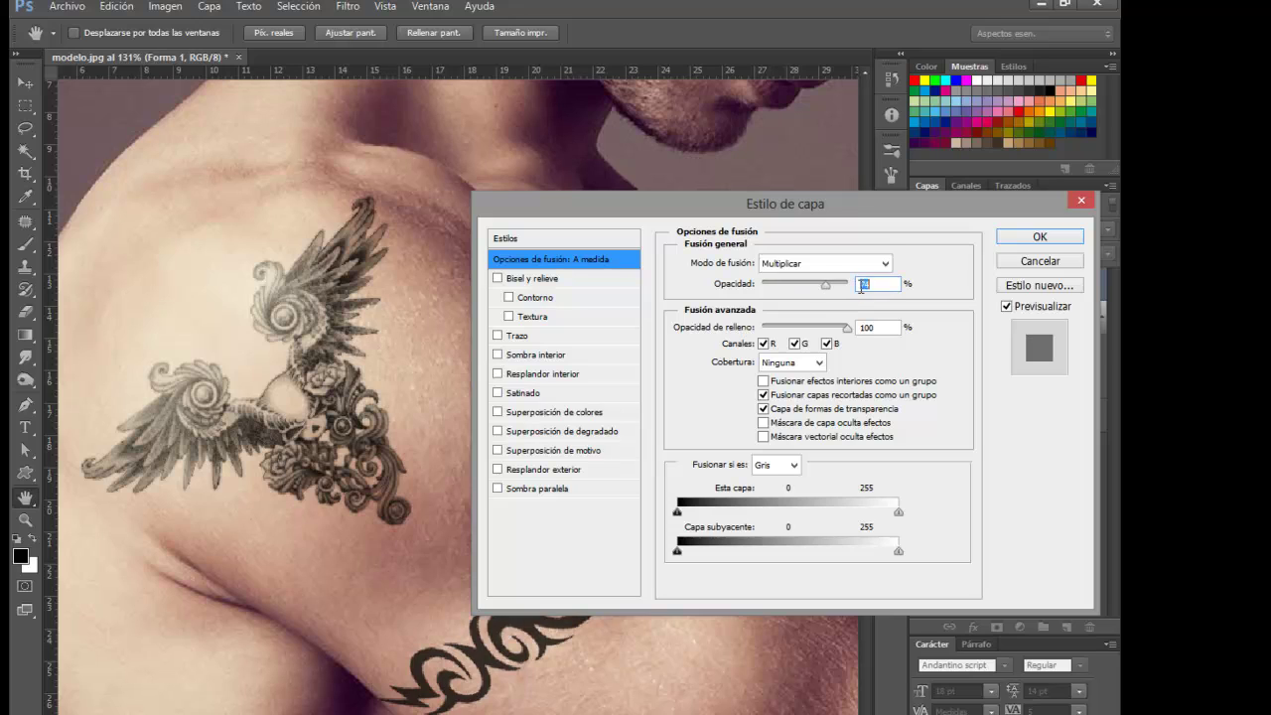
text(75)
Split the Capa subyacente blend range to 0/35–186/251 so skin shows through, and apply.
click(895, 553)
drag(845, 559, 834, 564)
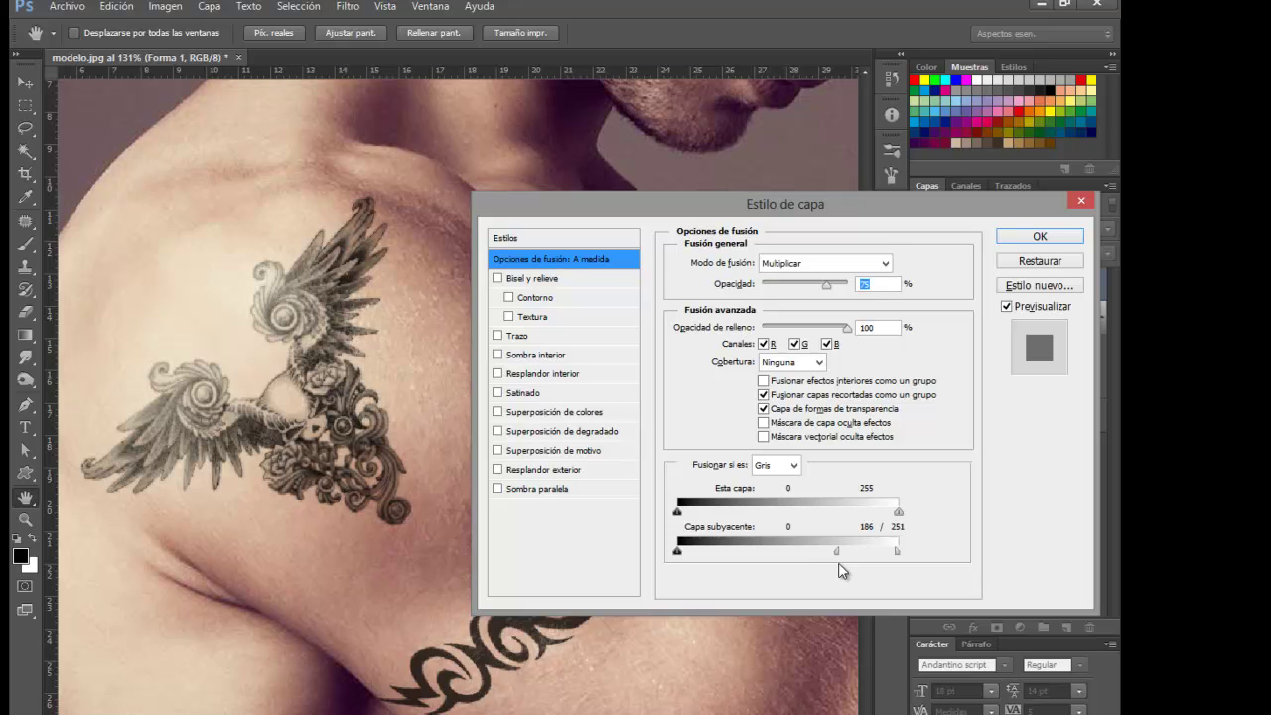
key(alt)
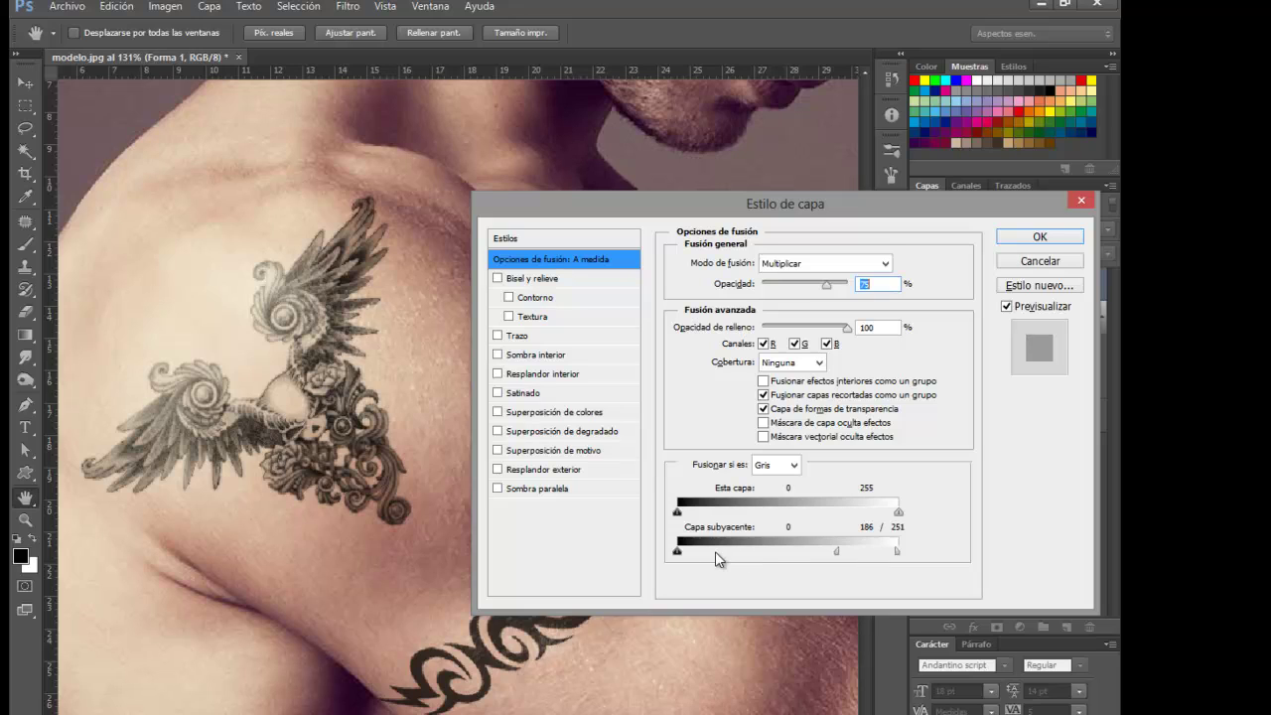
key(alt)
click(681, 554)
click(1024, 238)
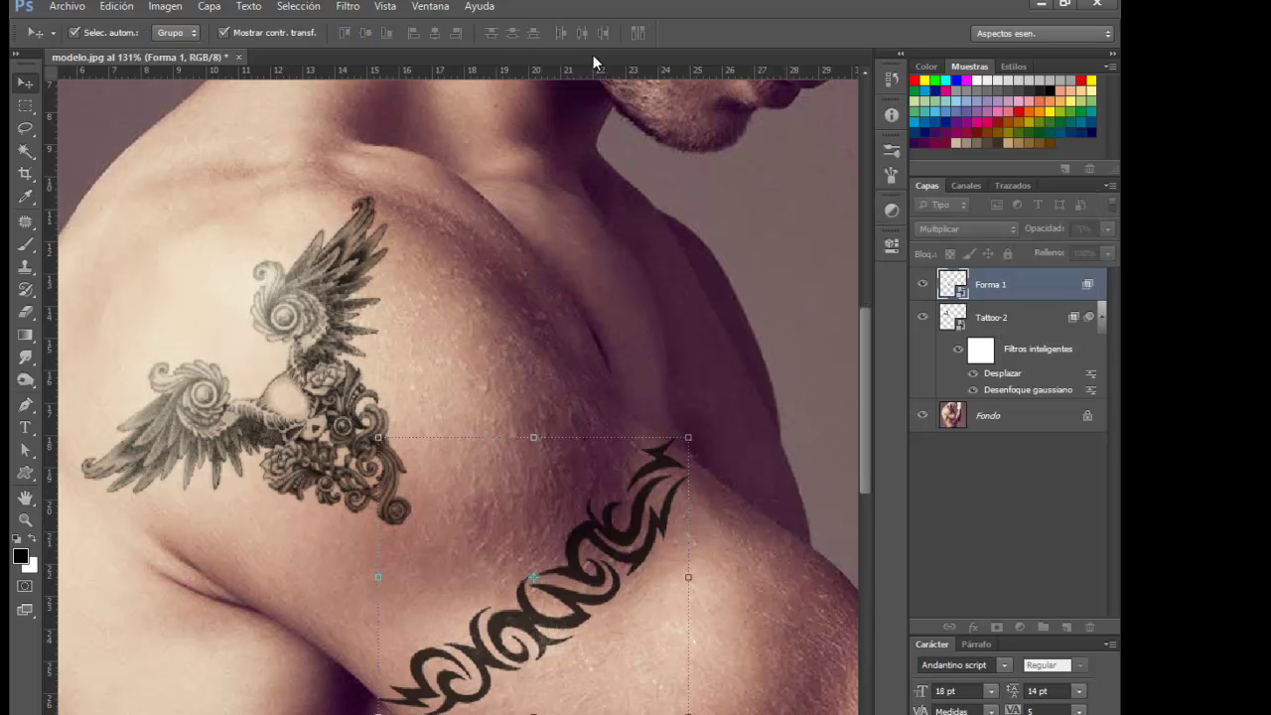
Apply a slight Desenfoque gaussiano smart filter to the armband.
click(350, 8)
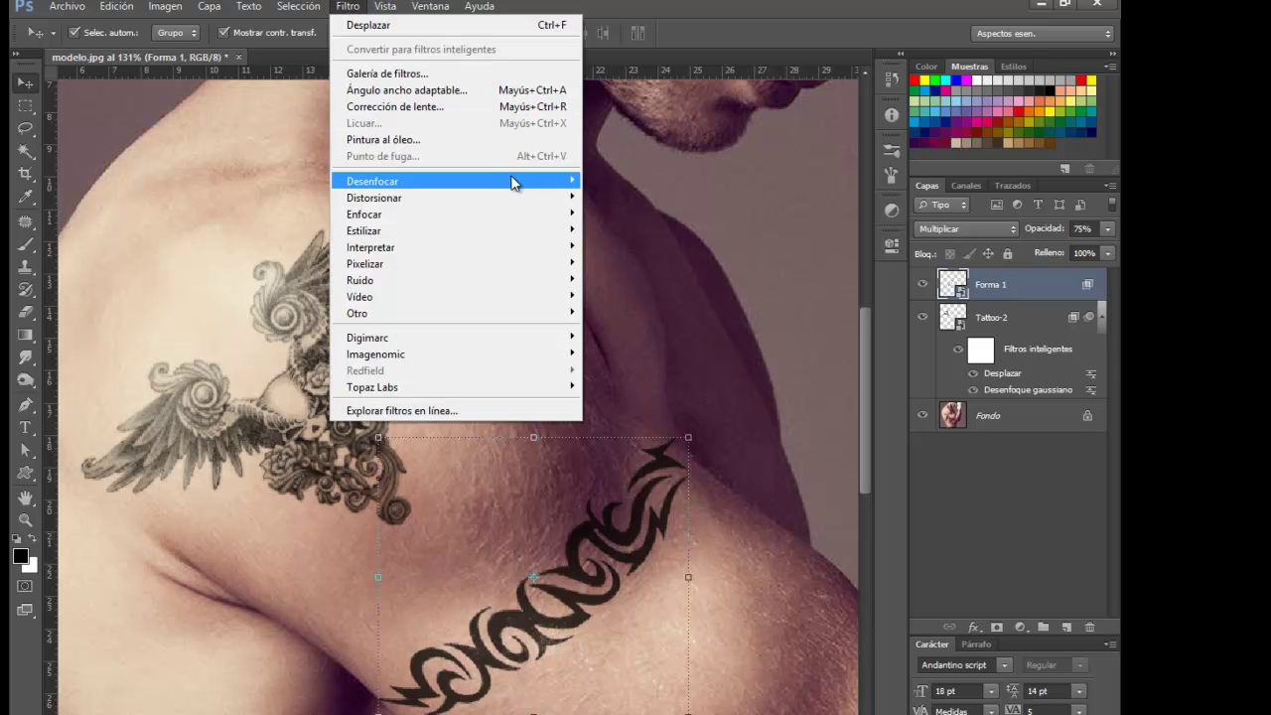
mouse_move(457, 181)
click(712, 352)
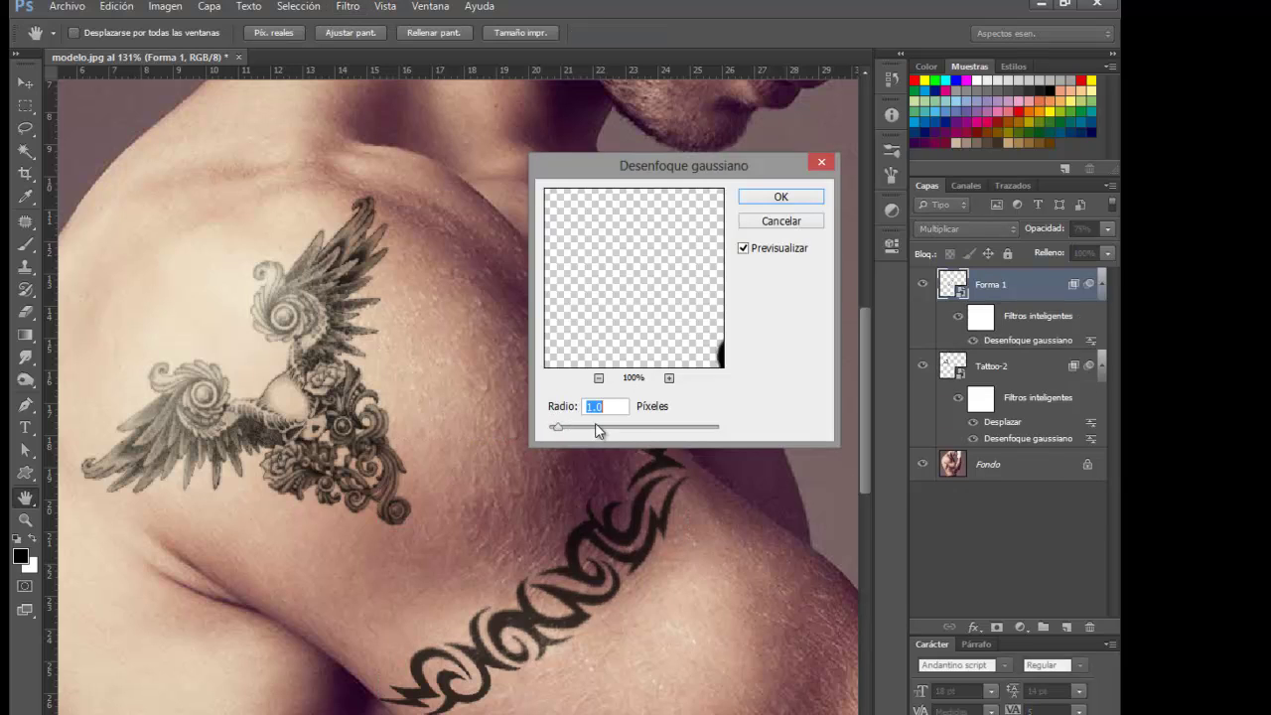
click(780, 196)
key(v)
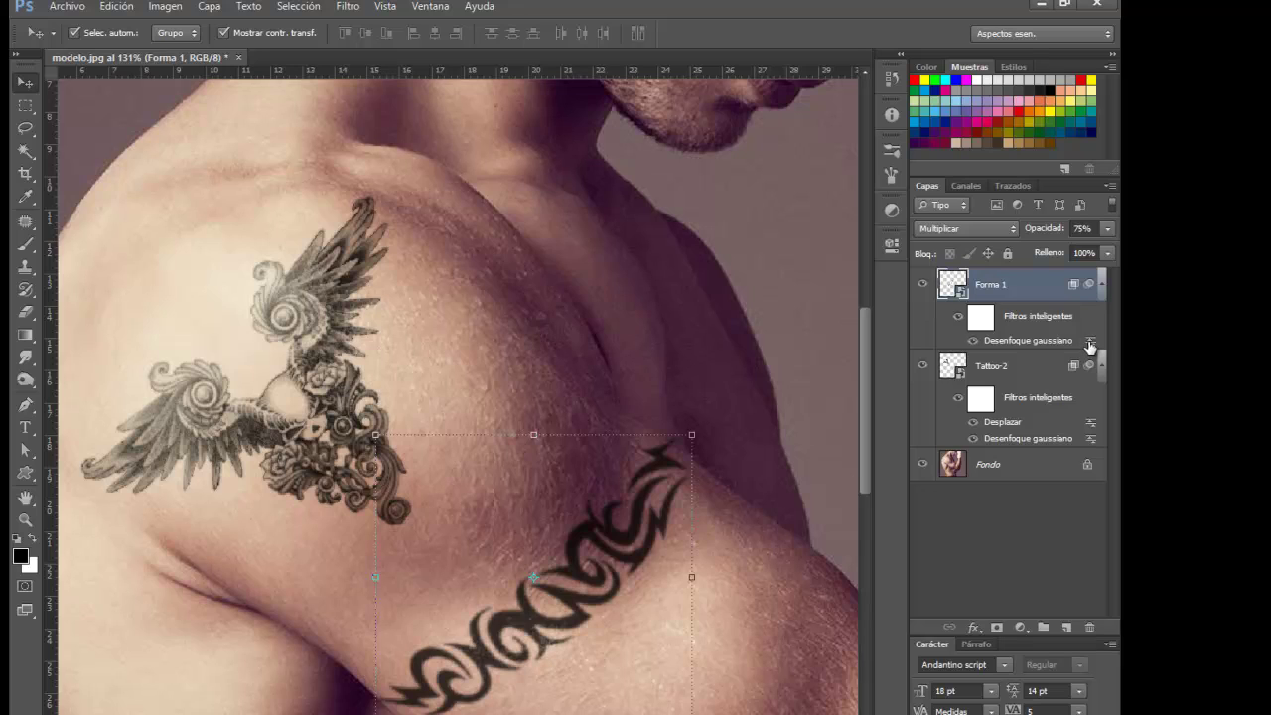
Set the blur filter's blending to Multiplicar at 86% opacity.
double_click(1090, 341)
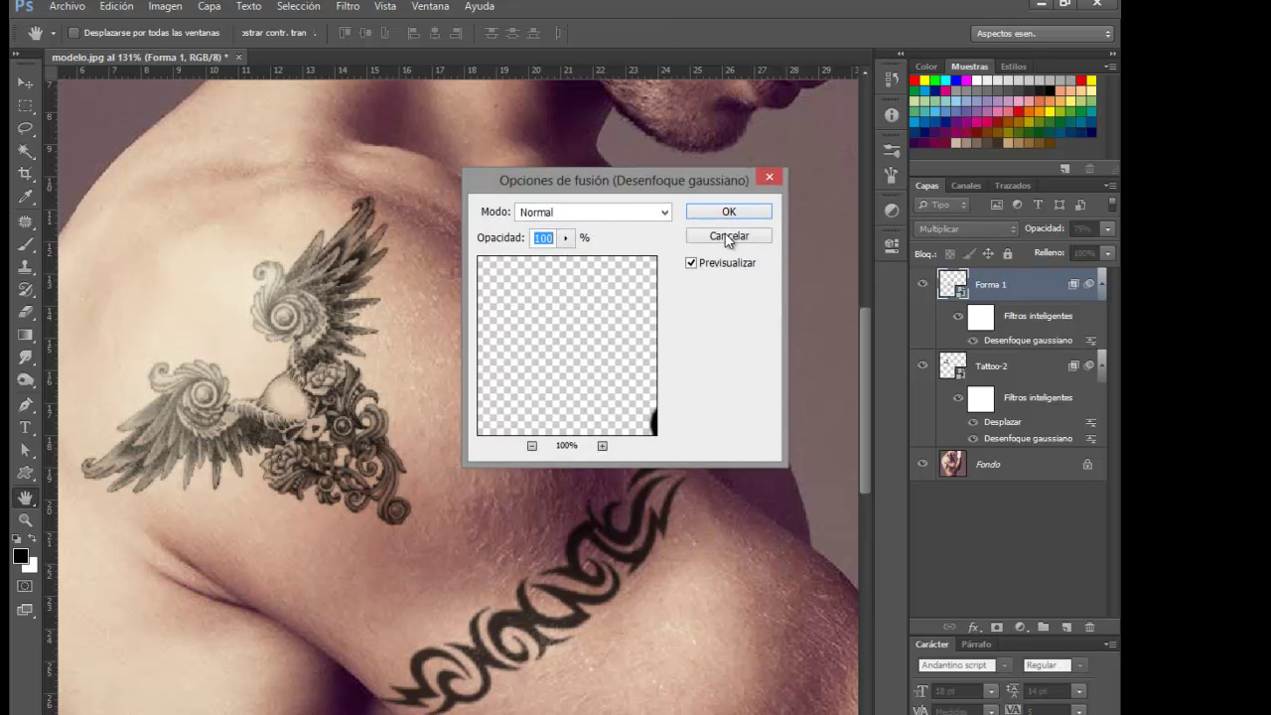
click(662, 212)
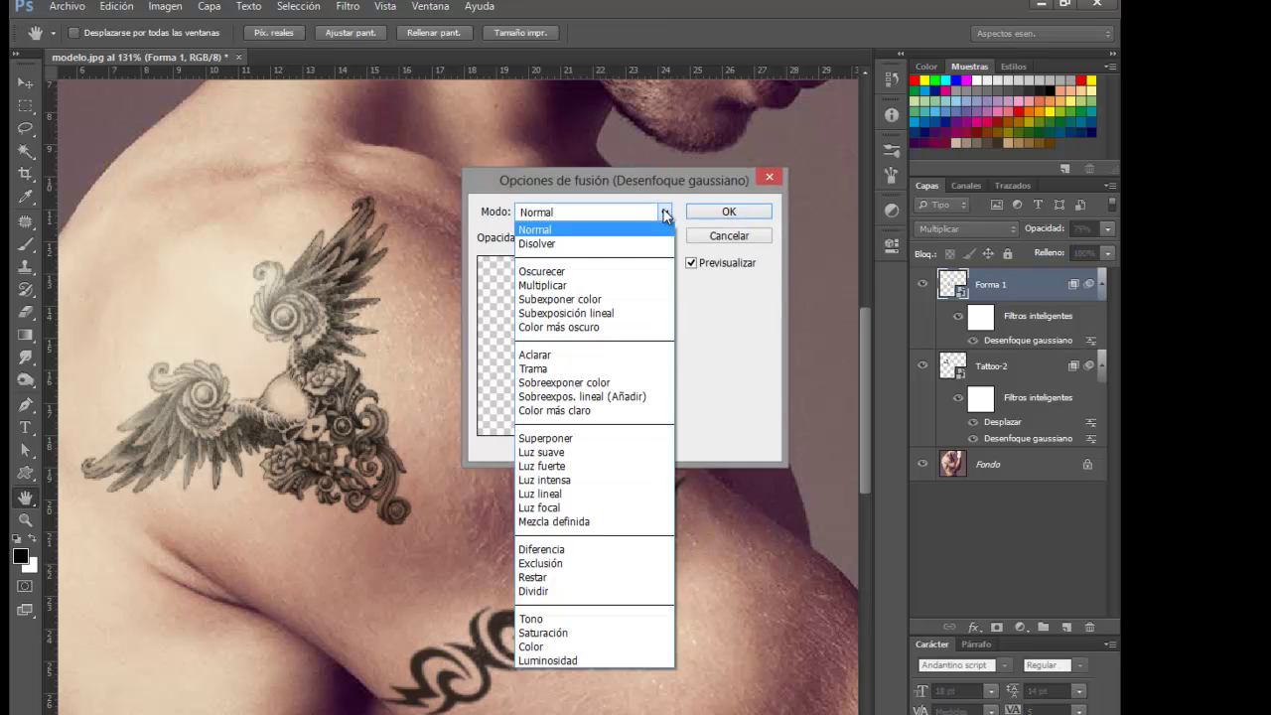
click(628, 285)
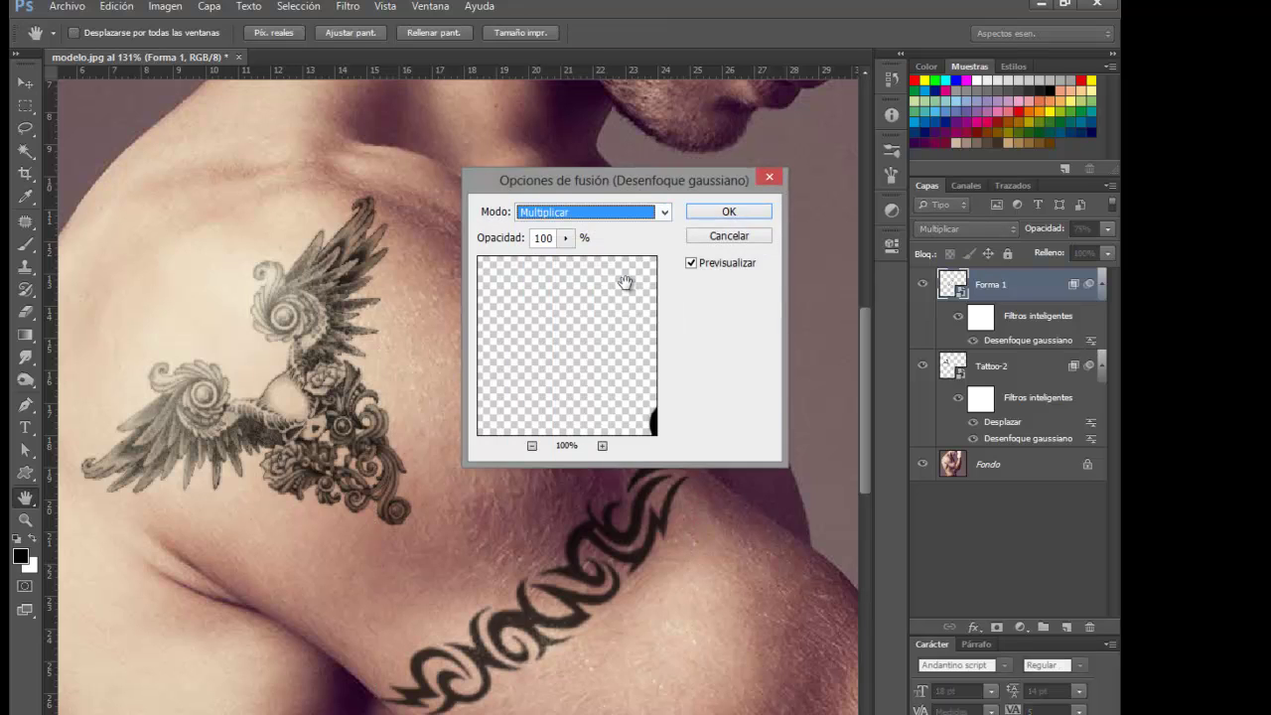
click(566, 239)
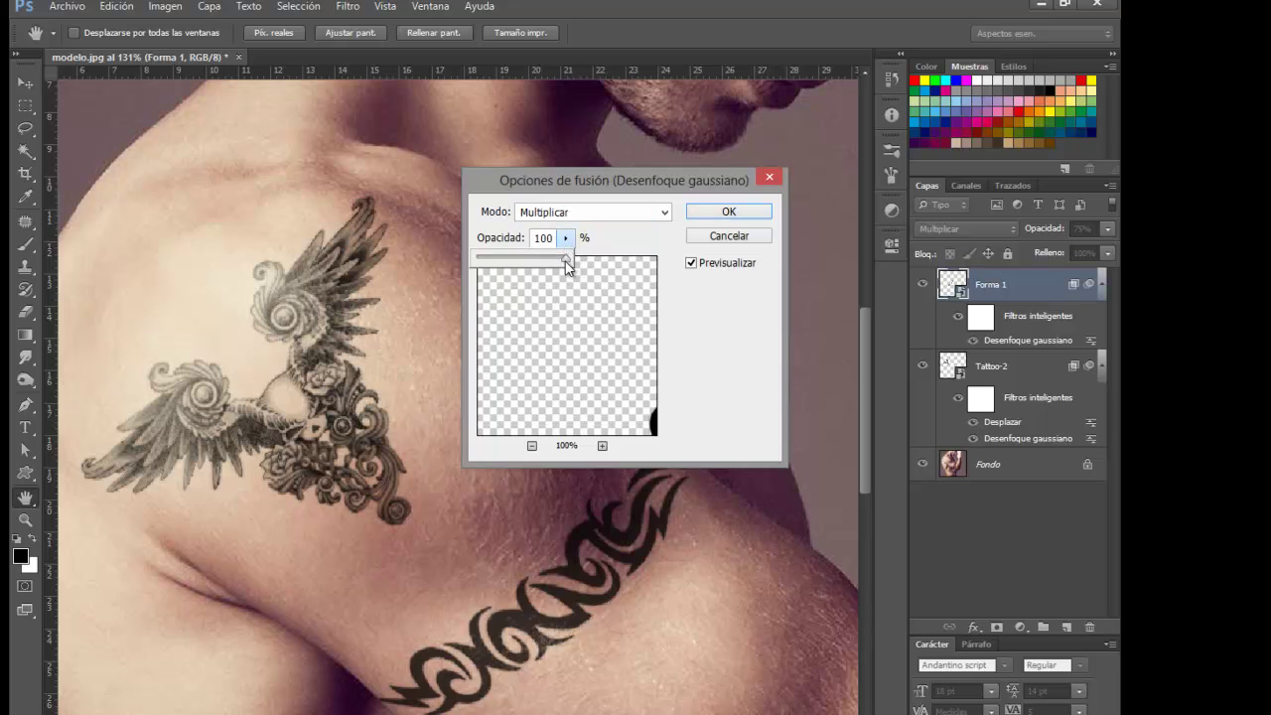
drag(562, 258, 551, 269)
click(723, 211)
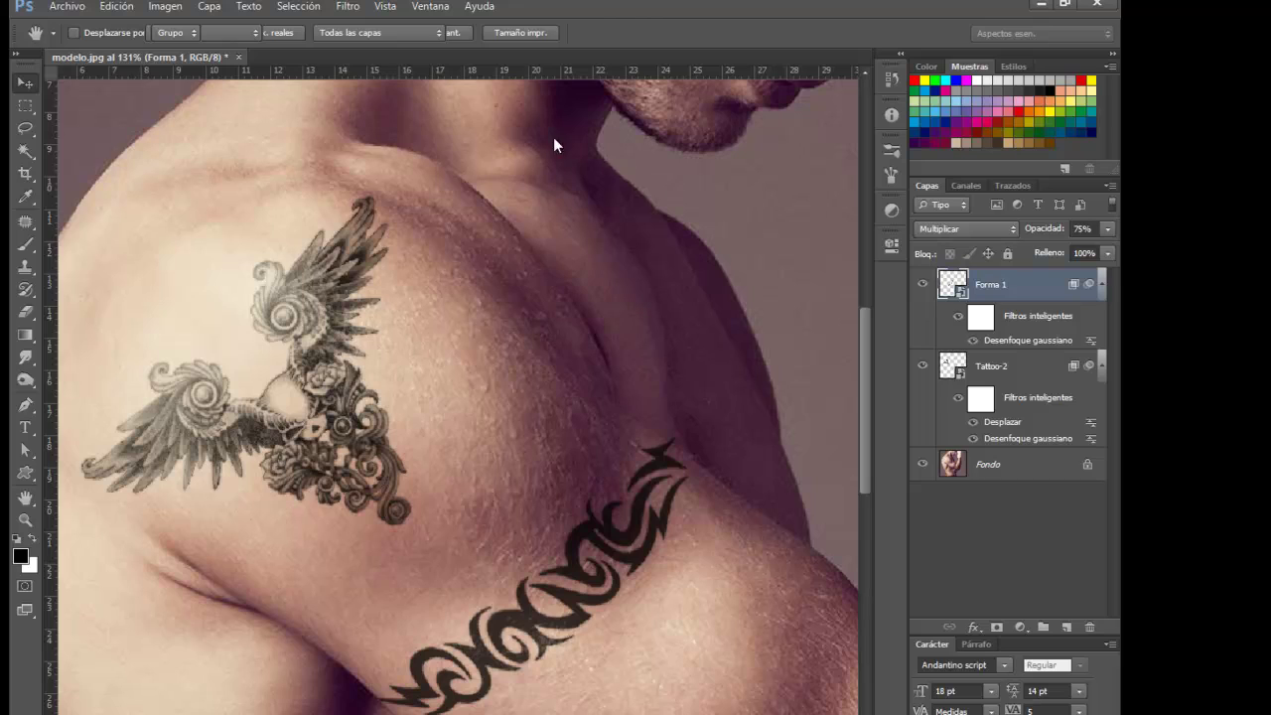
Apply a Desplazar smart filter at scale 2 to the armband using mapa.psd as the map.
key(v)
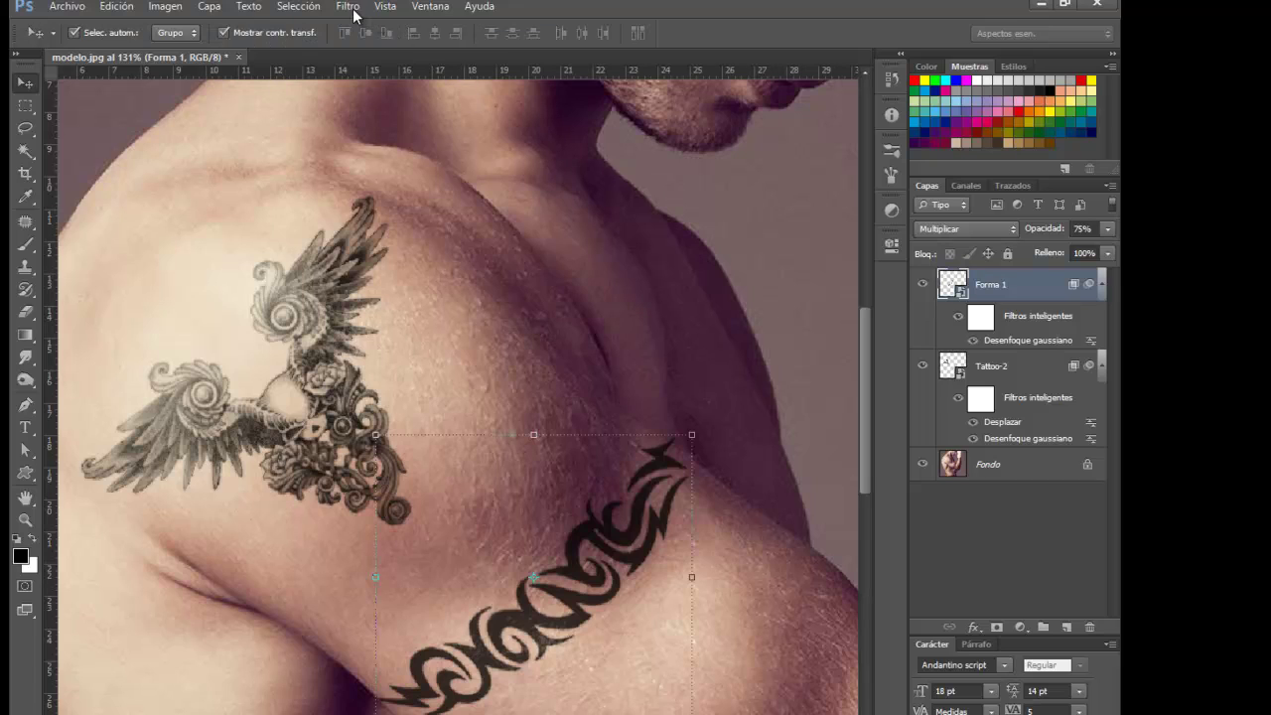
click(349, 8)
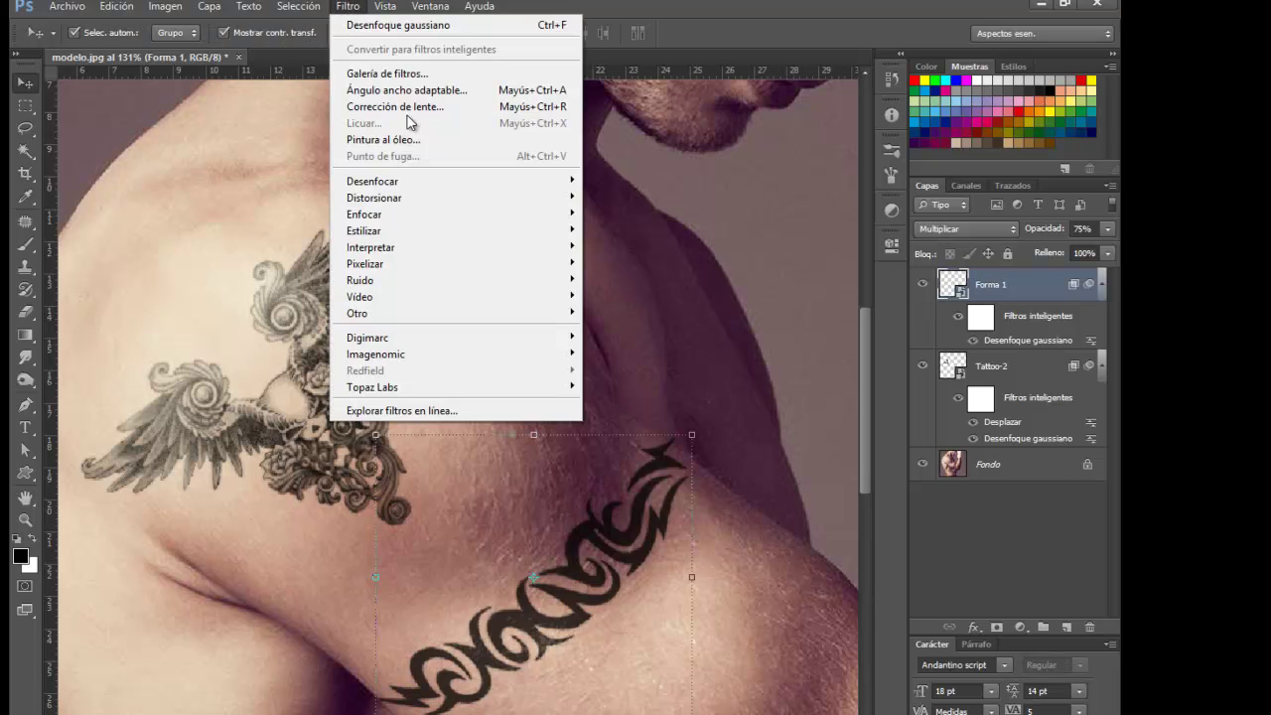
mouse_move(398, 197)
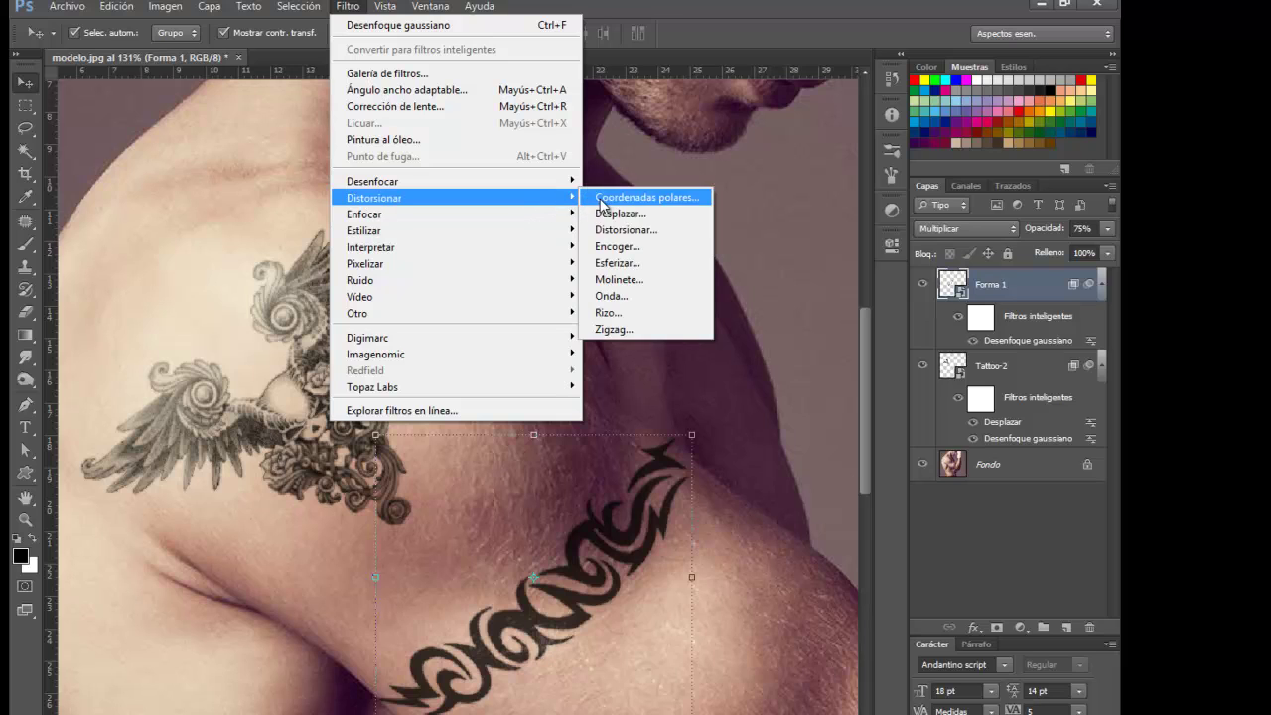
click(622, 212)
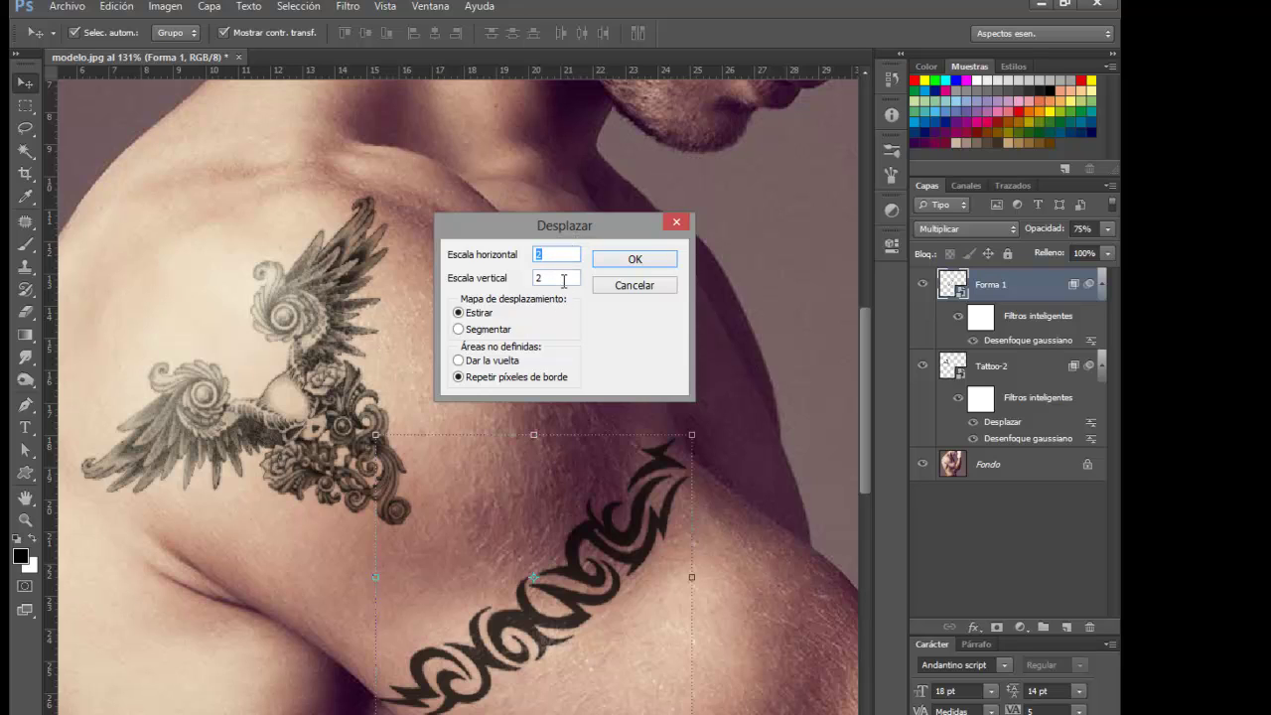
click(634, 262)
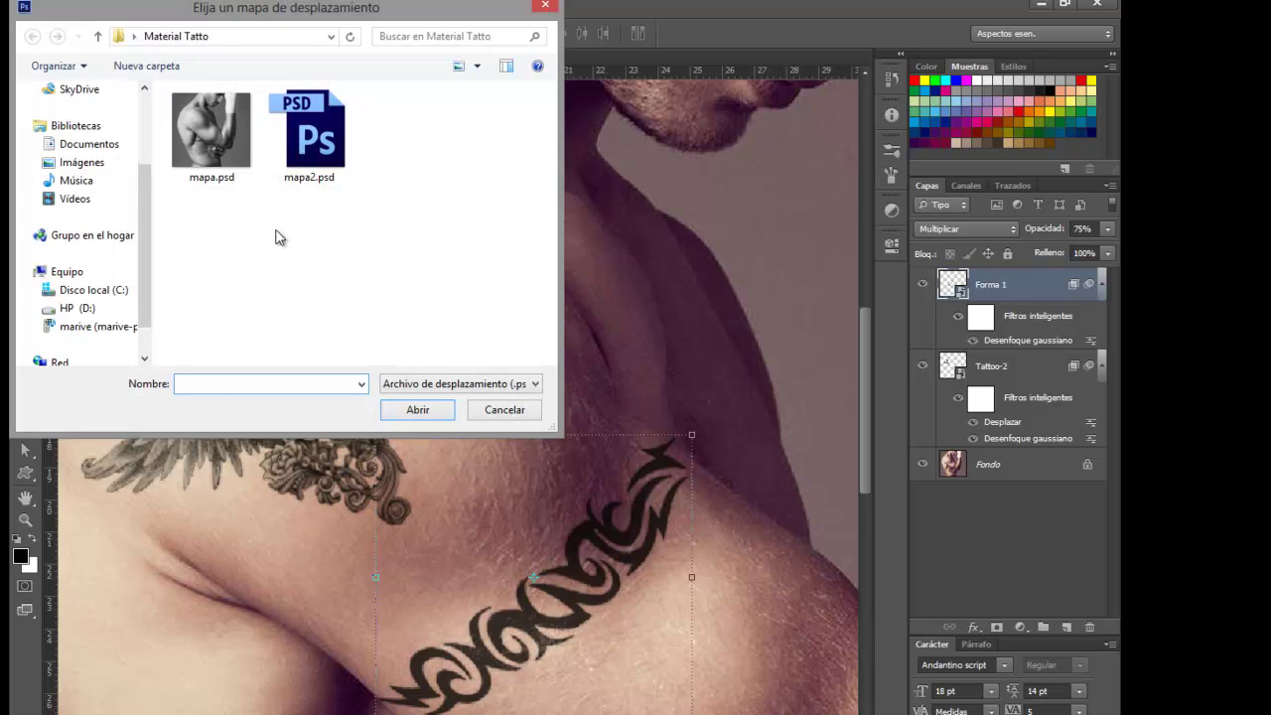
click(212, 164)
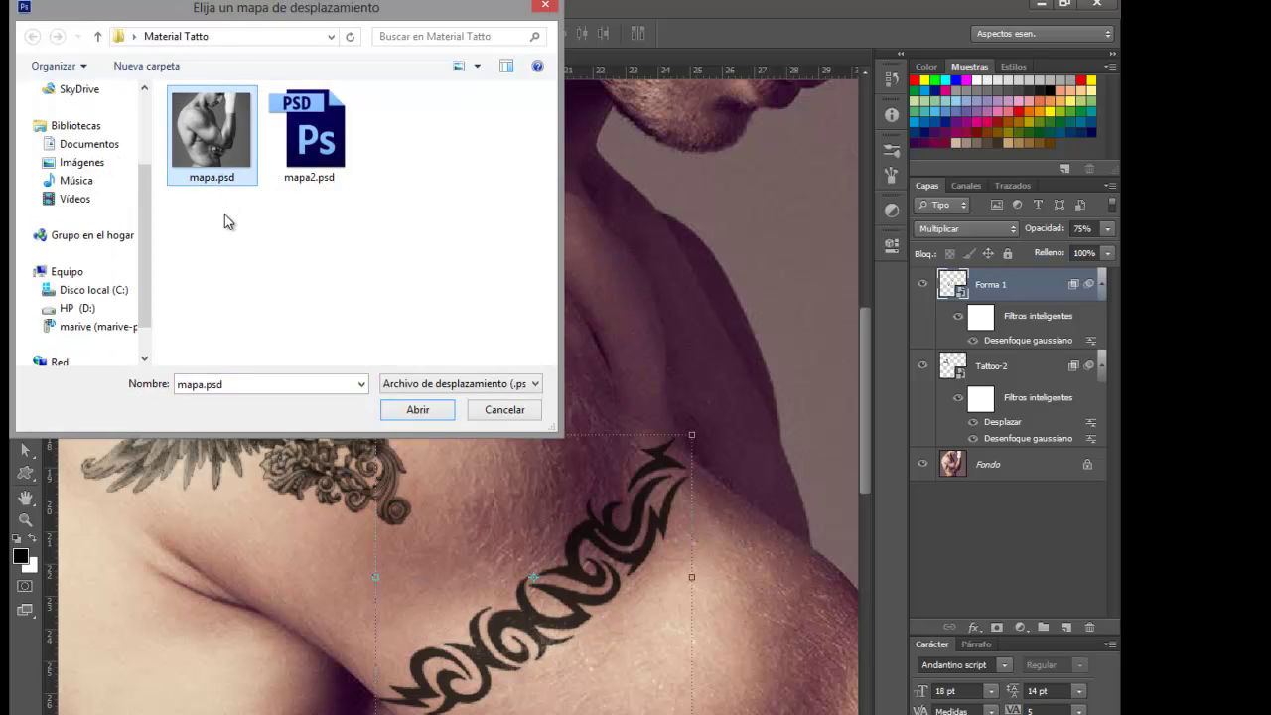
click(415, 411)
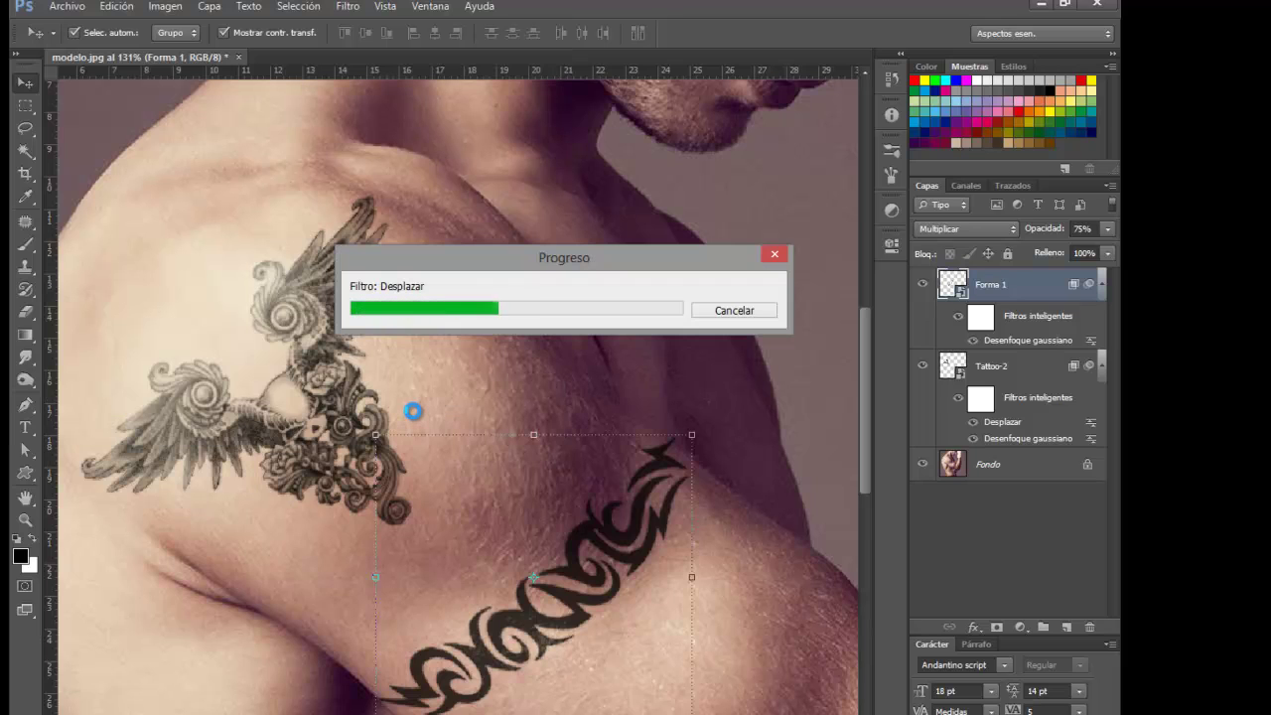
drag(865, 444, 870, 478)
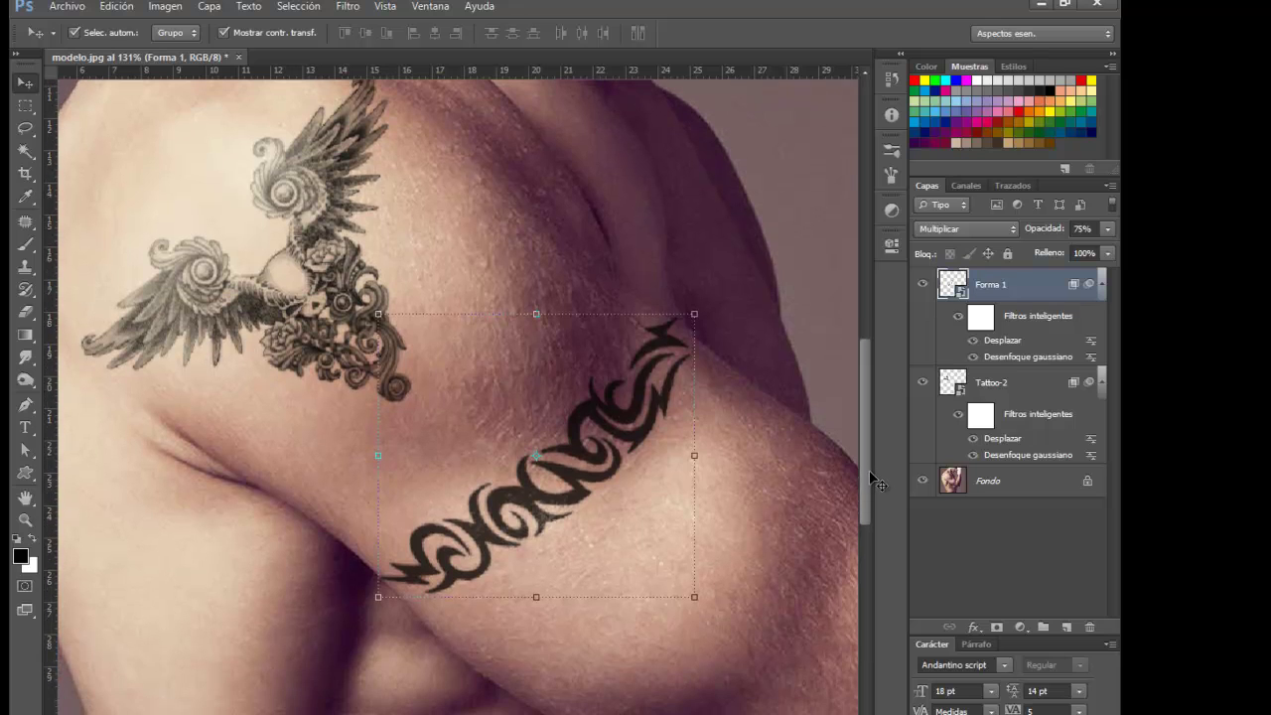
Rotate the armband about -1.48° to follow the arm and commit the transform.
key(ctrl+t)
click(566, 334)
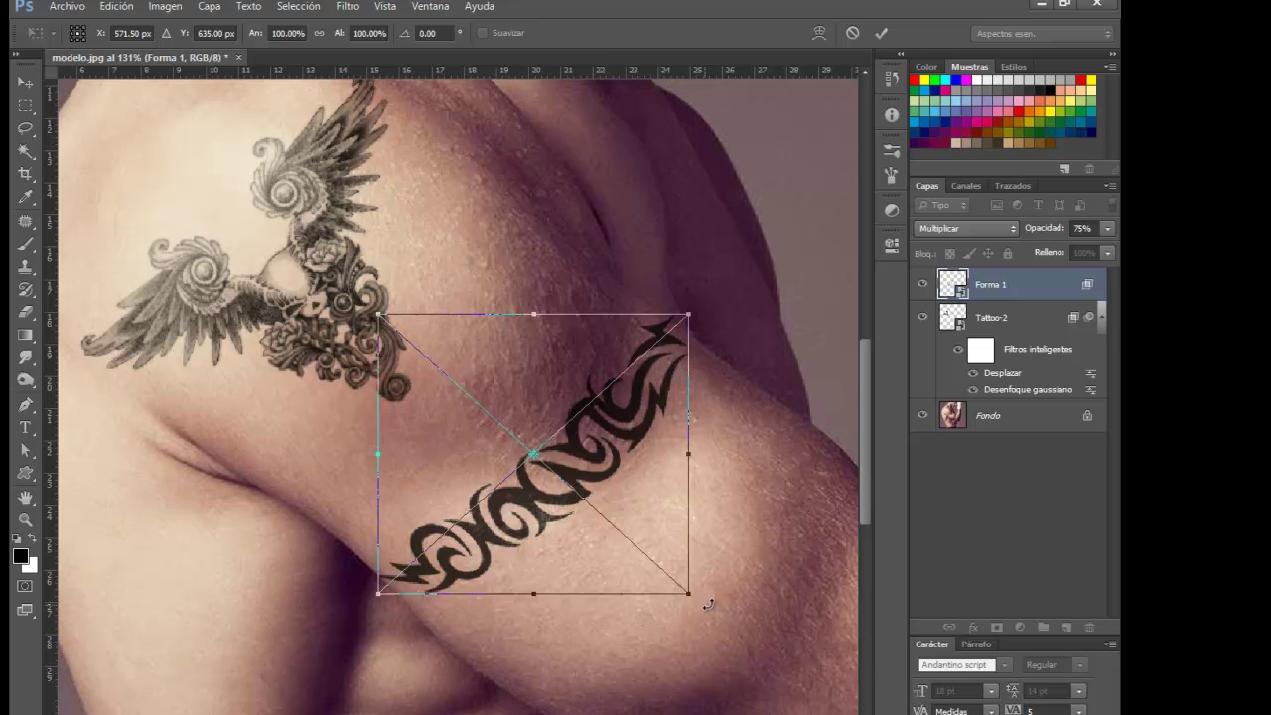
drag(708, 603, 711, 601)
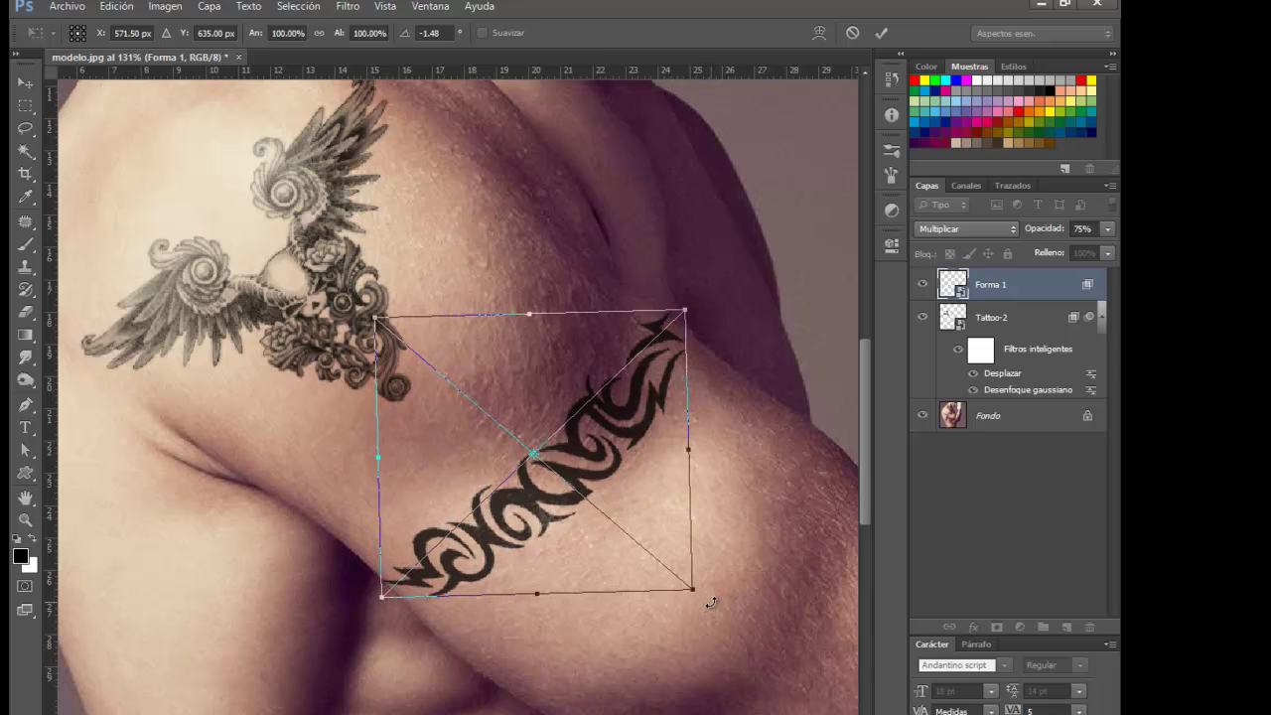
key(Return)
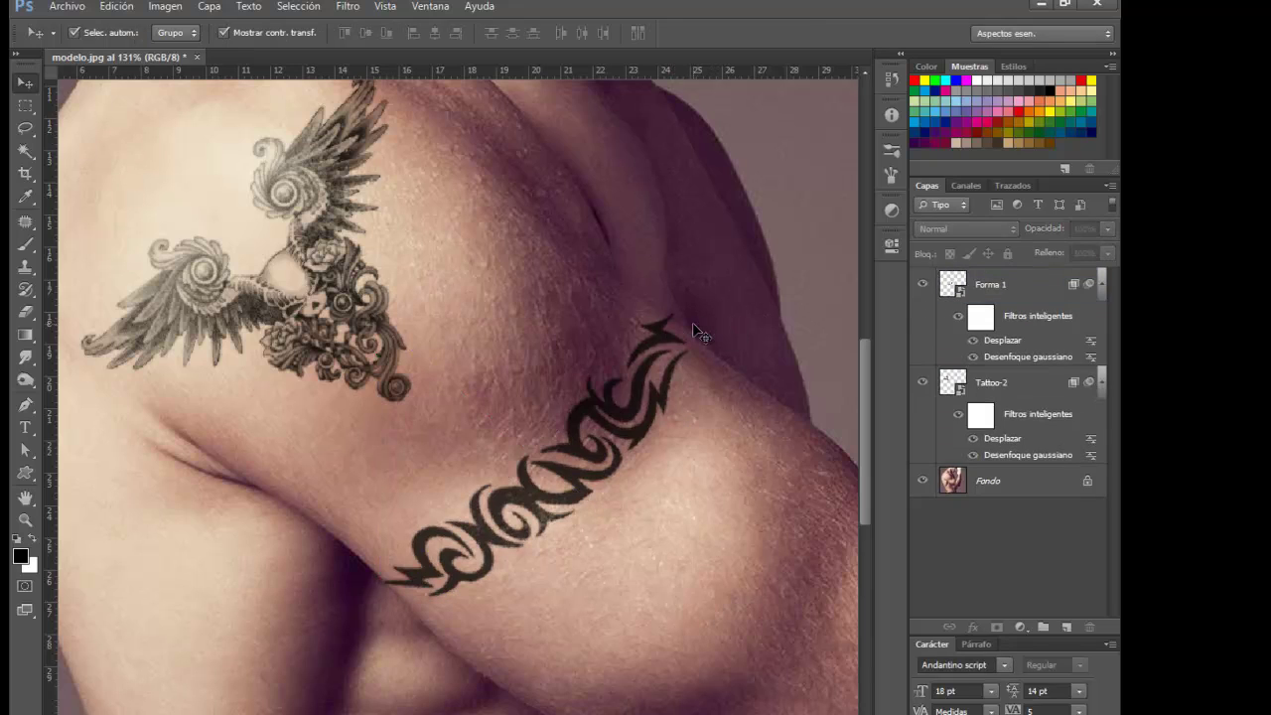
Scroll the Layers panel and select the Forma 1 armband layer.
scroll(695, 331, up, 2)
scroll(695, 330, up, 2)
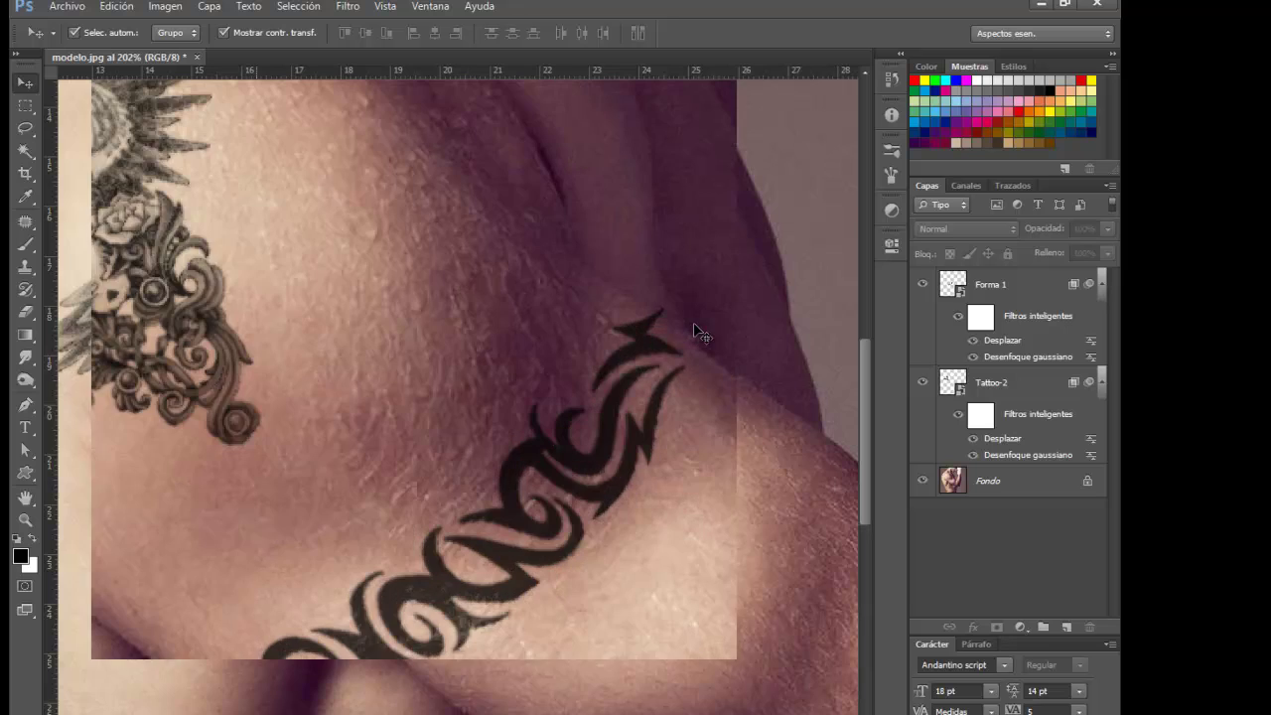
scroll(695, 330, up, 2)
scroll(647, 334, up, 1)
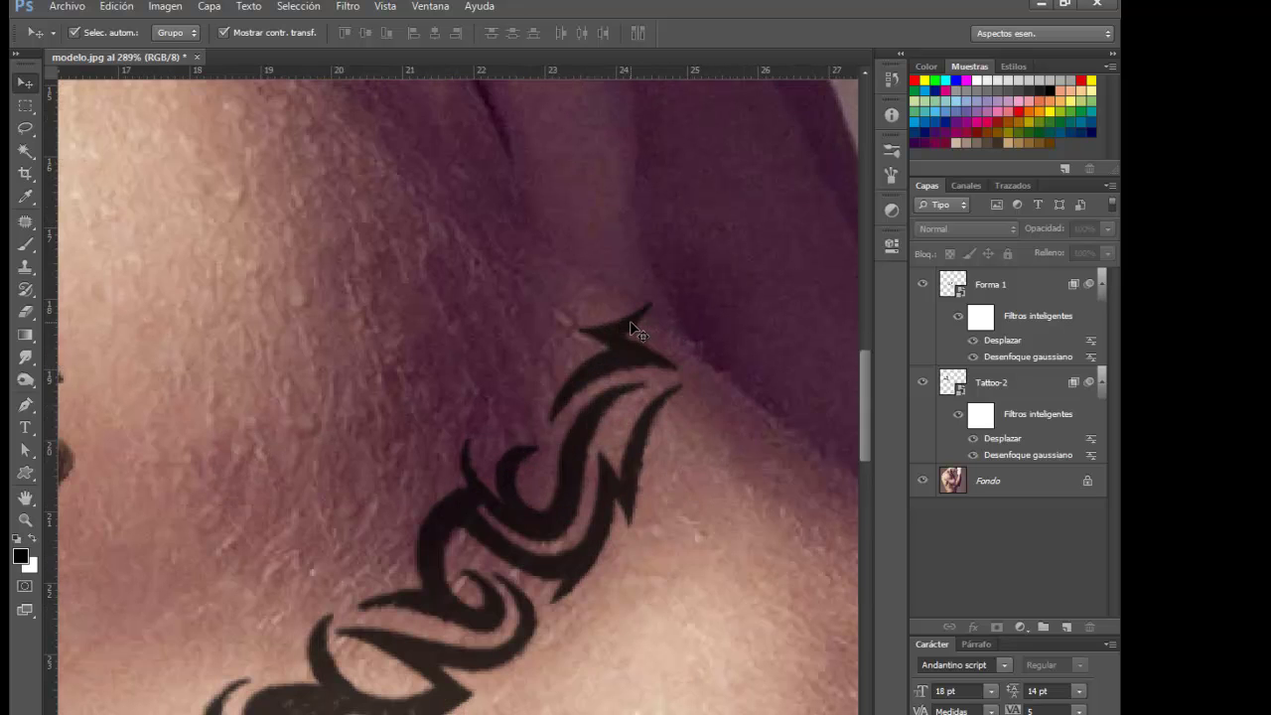
click(635, 331)
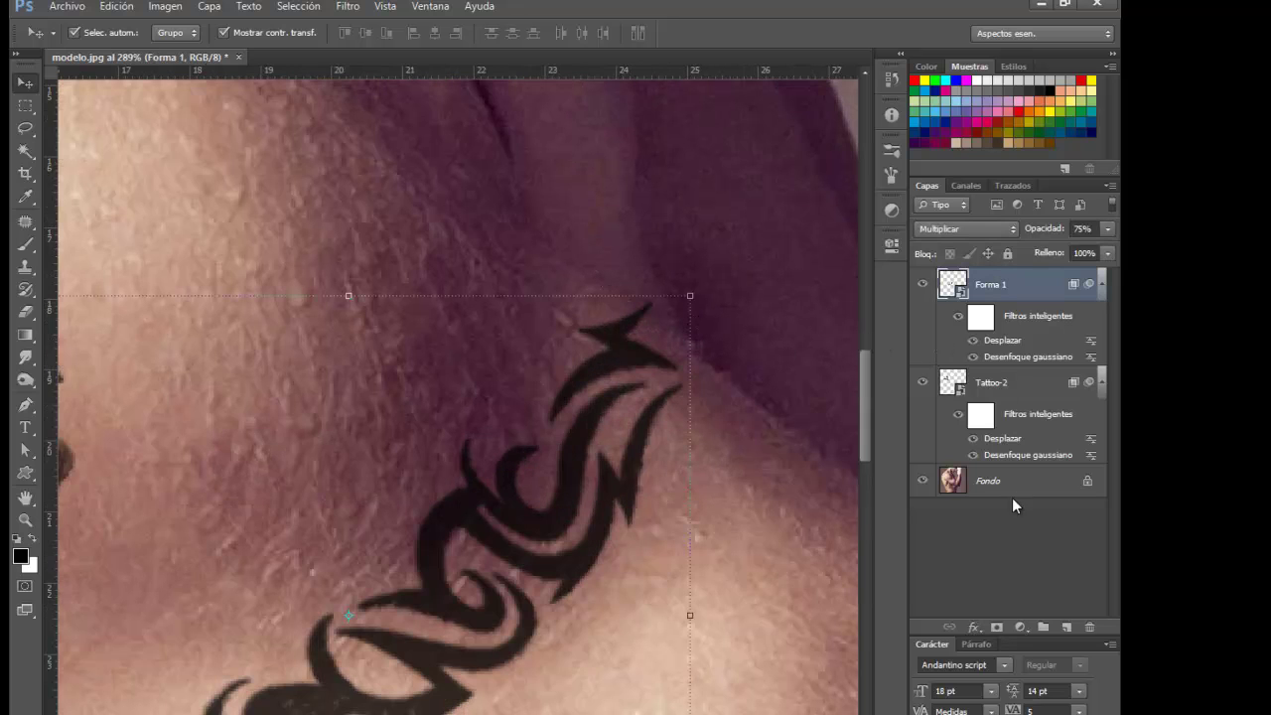
Add a white layer mask to the Forma 1 armband layer.
click(997, 626)
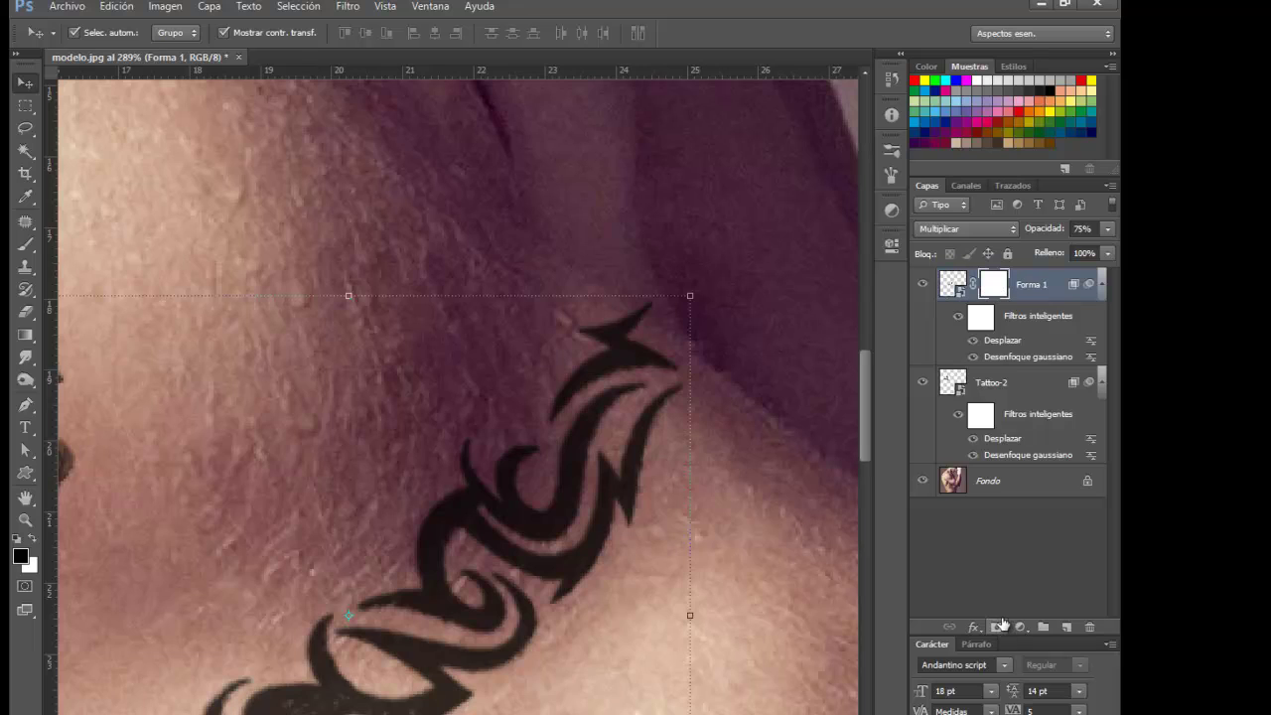
click(26, 244)
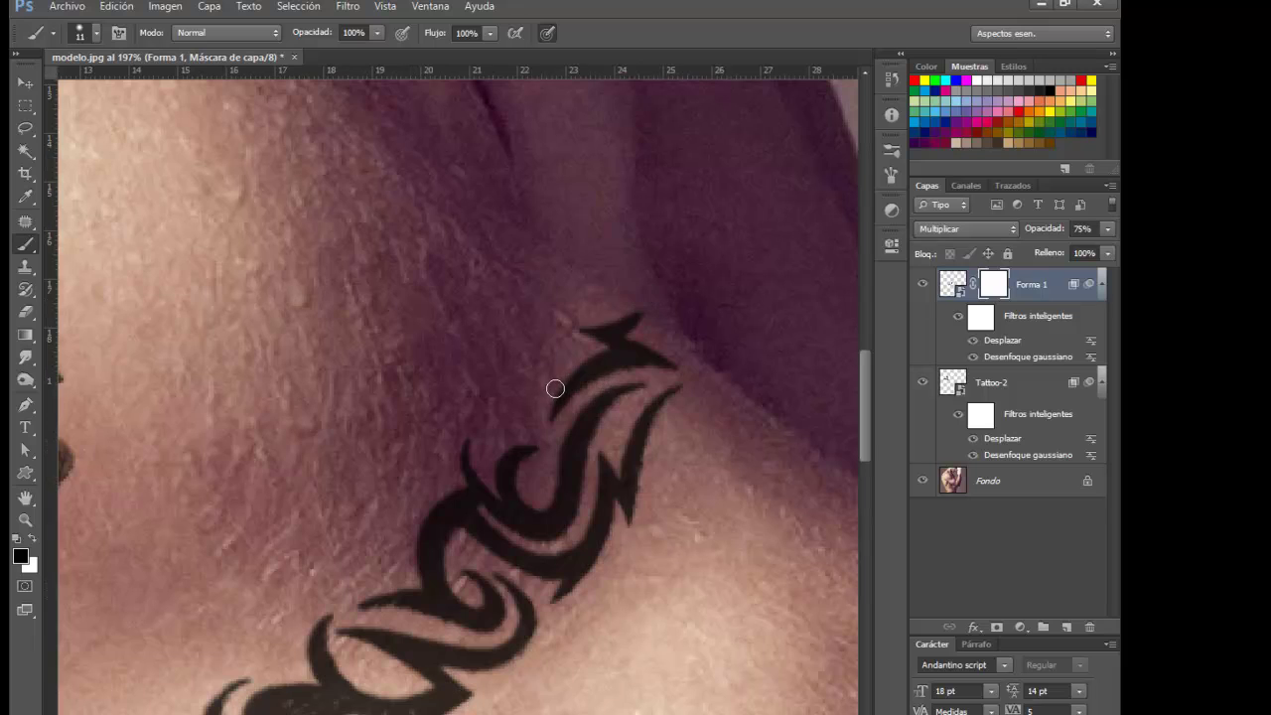
scroll(547, 390, down, 2)
scroll(547, 390, down, 1)
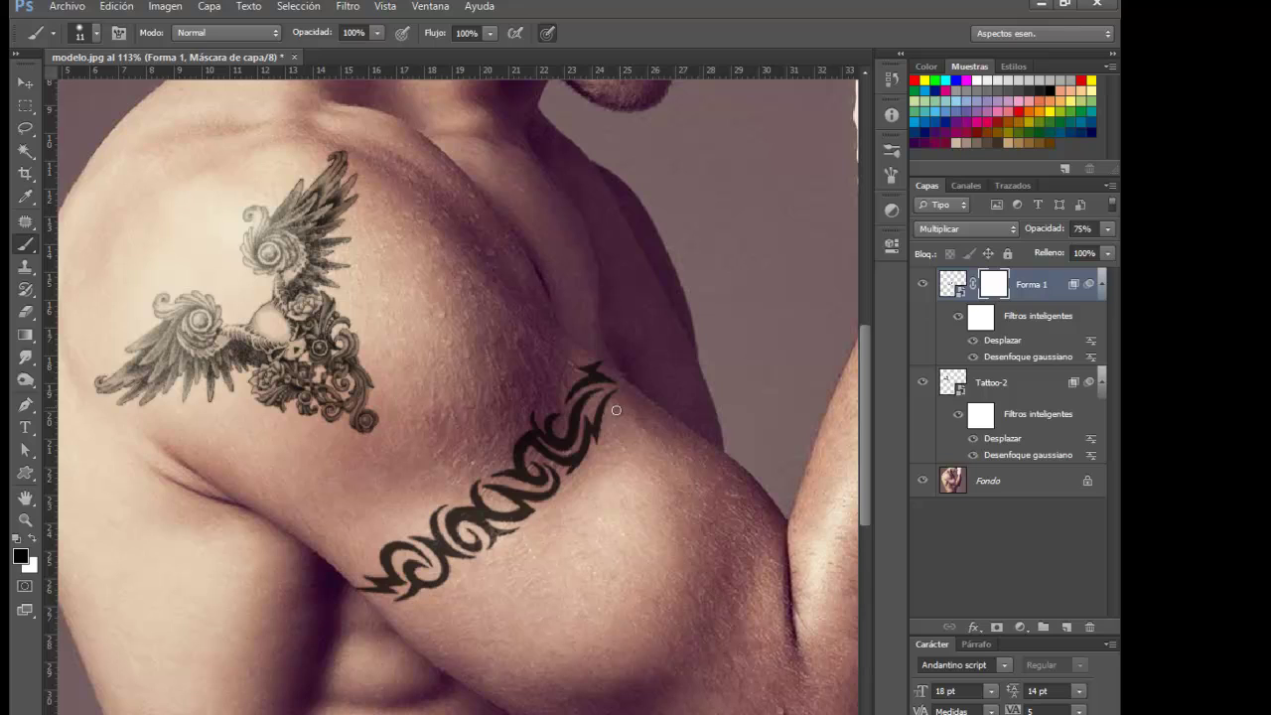
Lower Forma 1's opacity from 75% to 67% and collapse its smart filter list.
drag(1041, 237, 1042, 239)
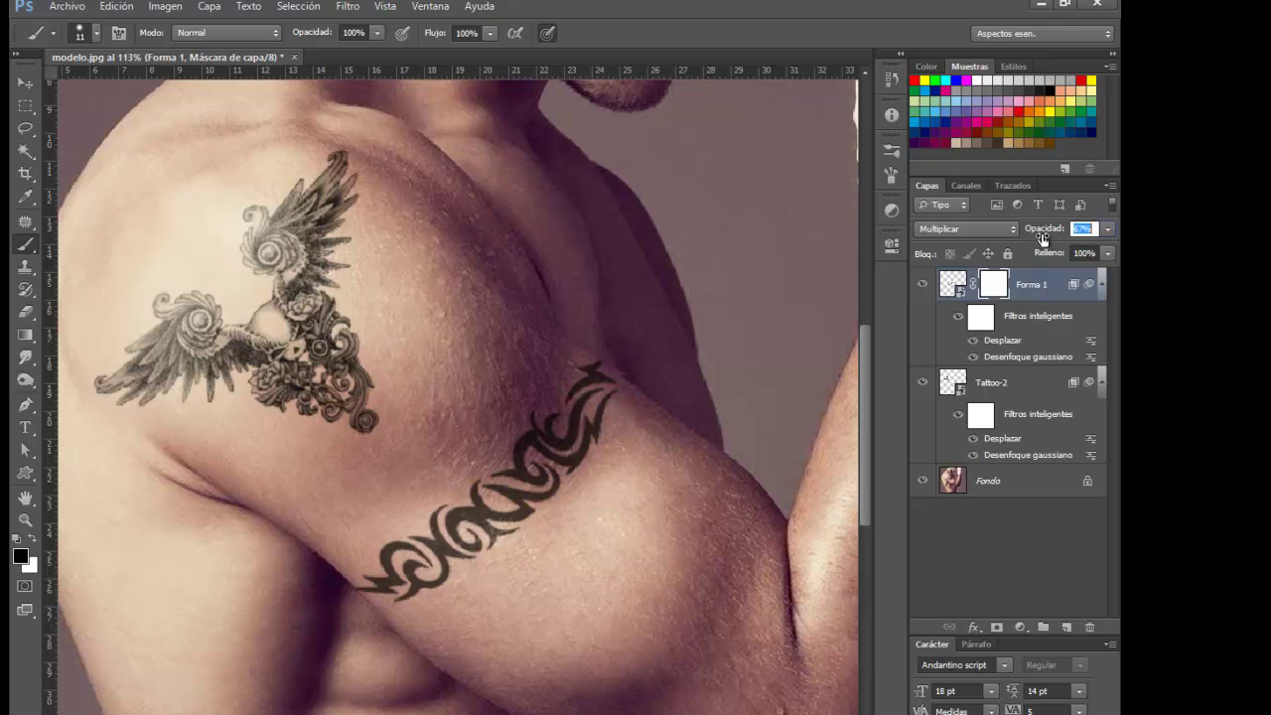
key(Return)
click(1101, 285)
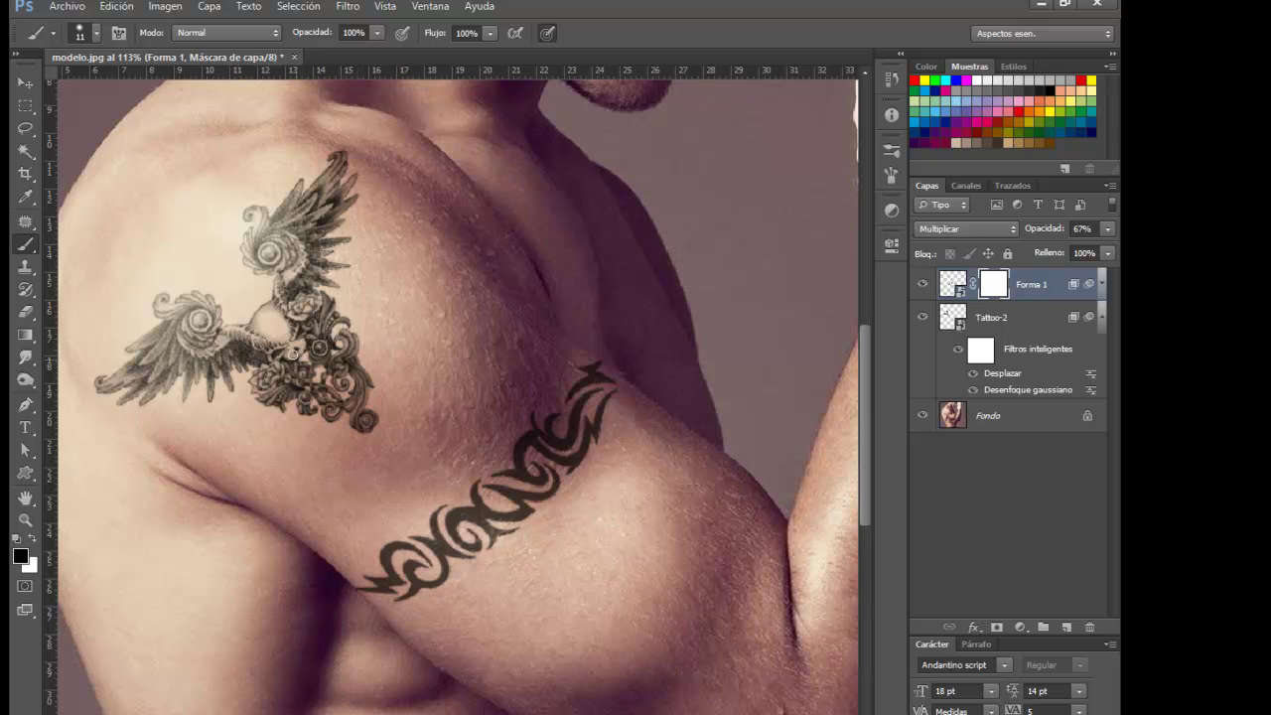
scroll(257, 343, up, 2)
scroll(257, 343, up, 2)
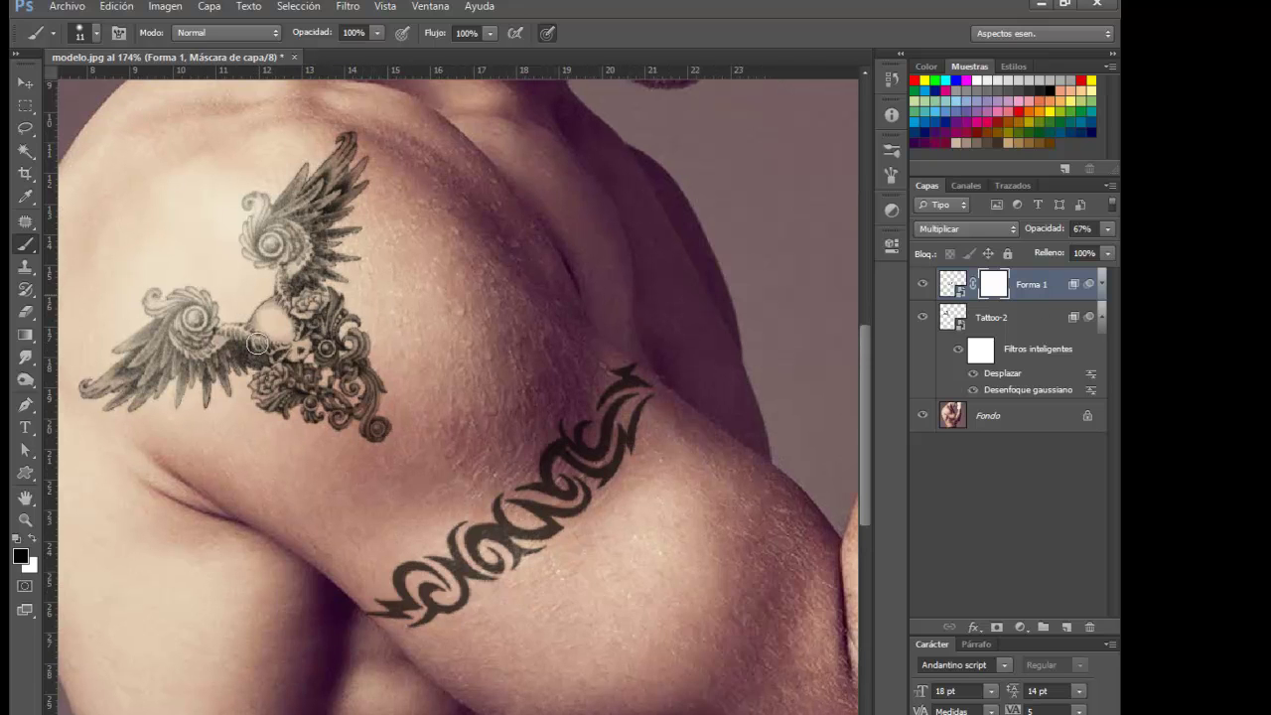
scroll(261, 342, up, 2)
scroll(319, 314, up, 1)
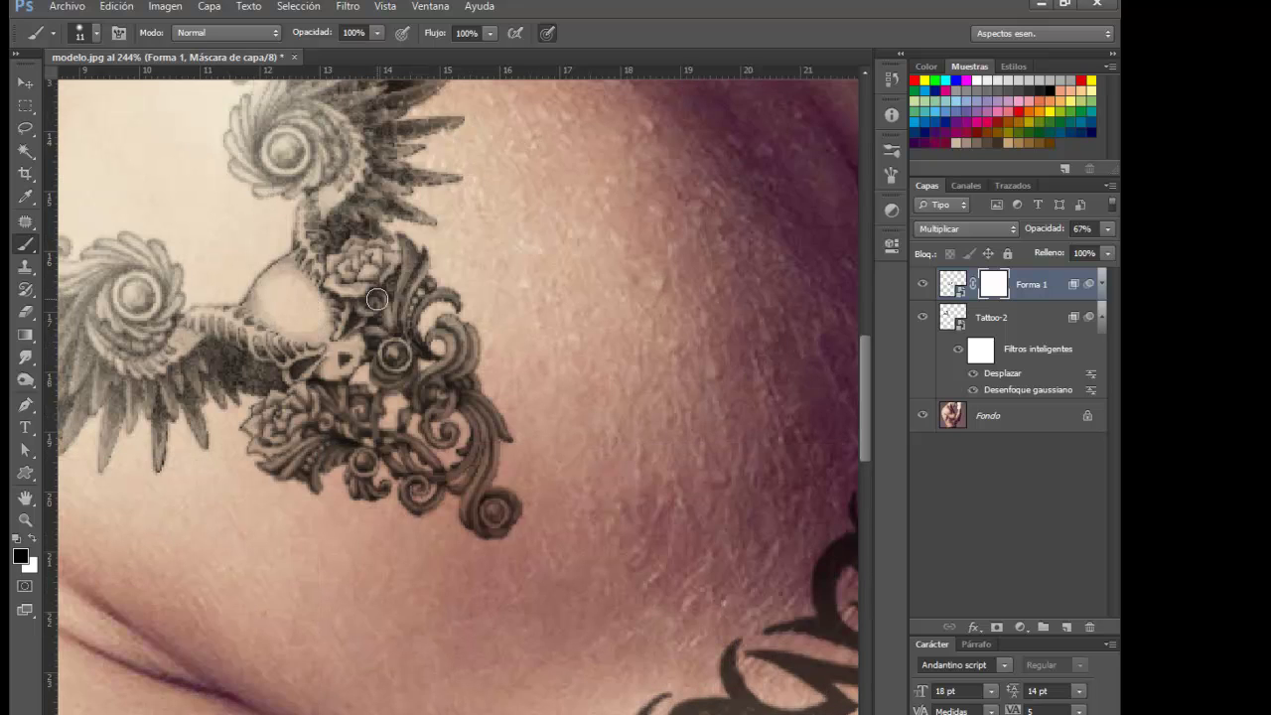
scroll(417, 316, down, 1)
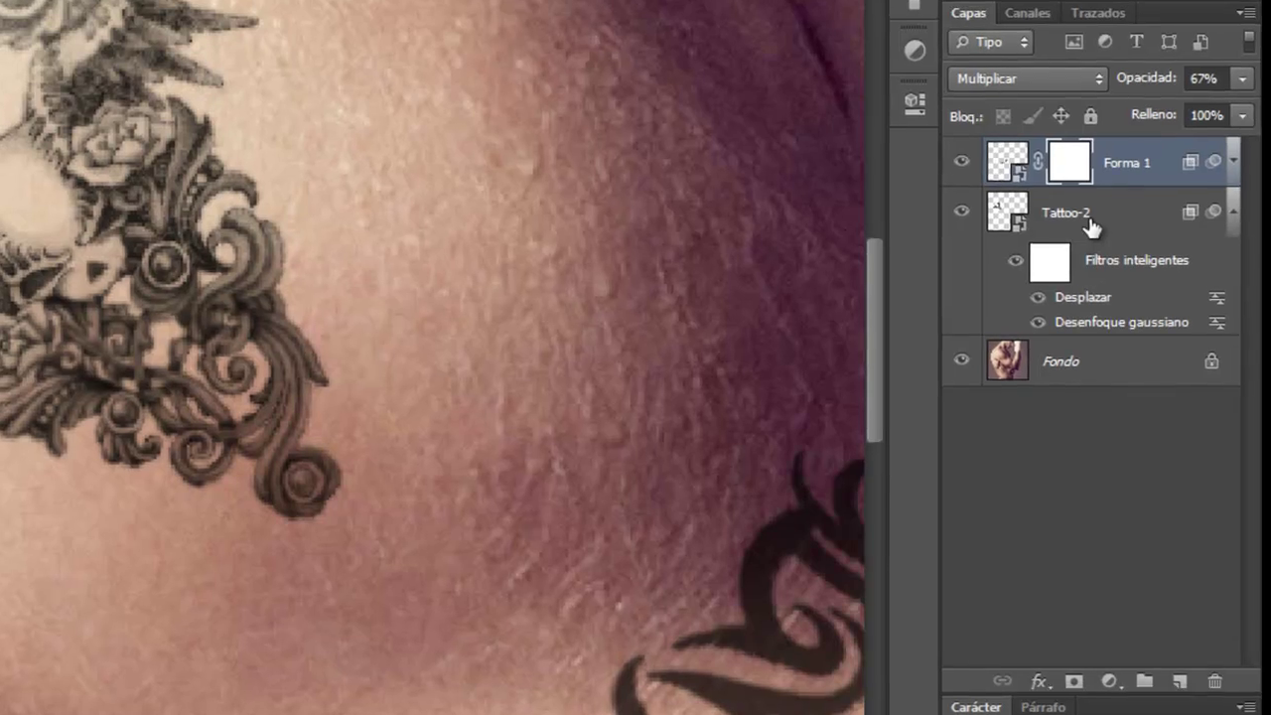
Create an empty Capa 1 layer above Tattoo-2 and set it to Multiplicar.
click(1006, 324)
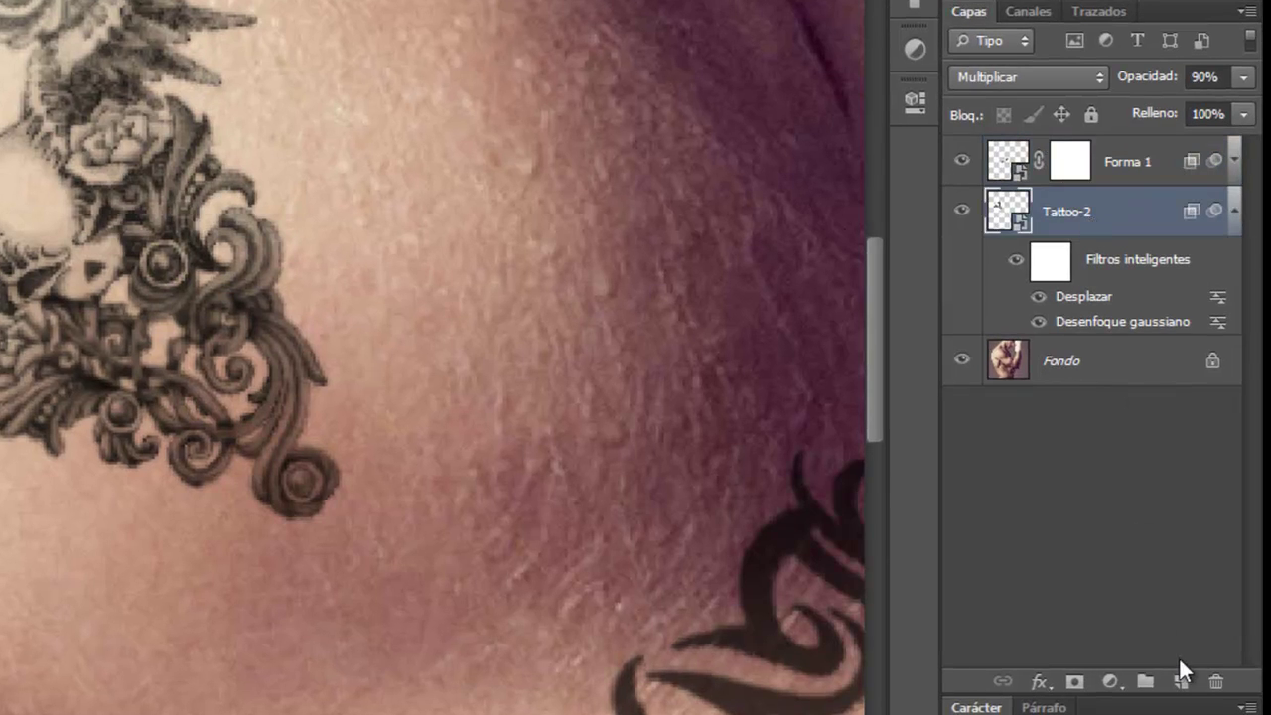
click(1181, 682)
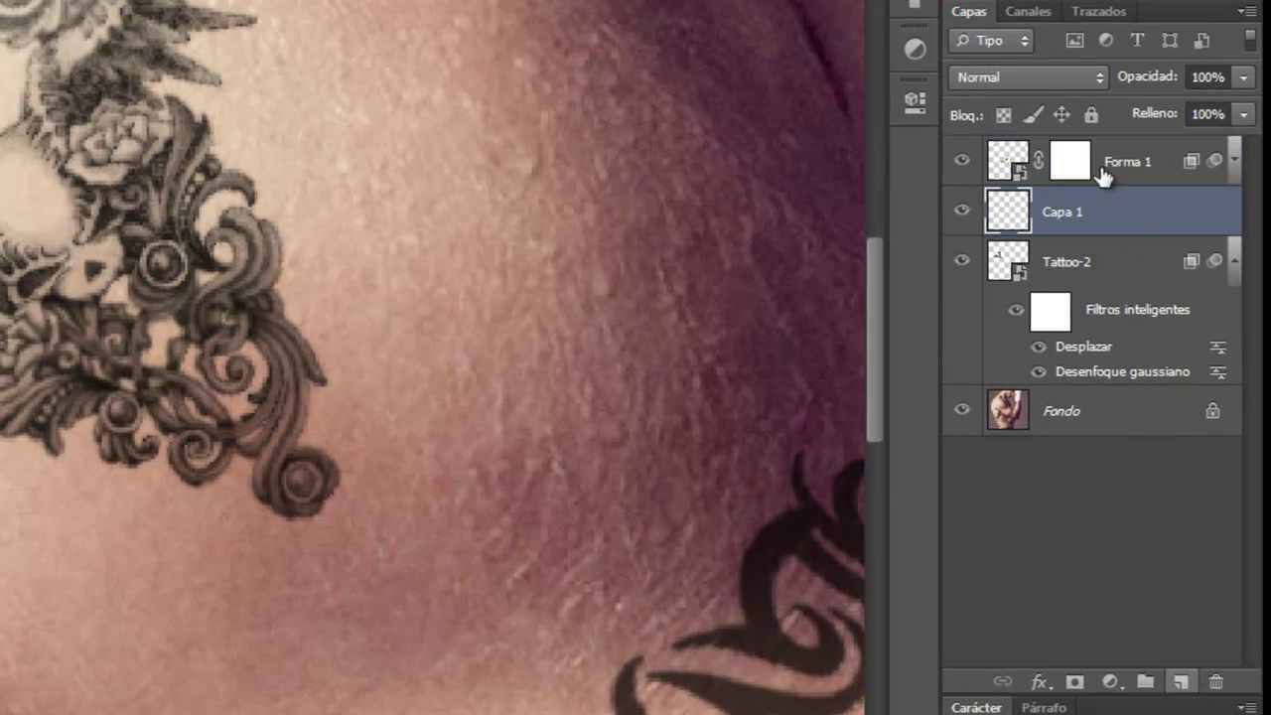
click(1032, 76)
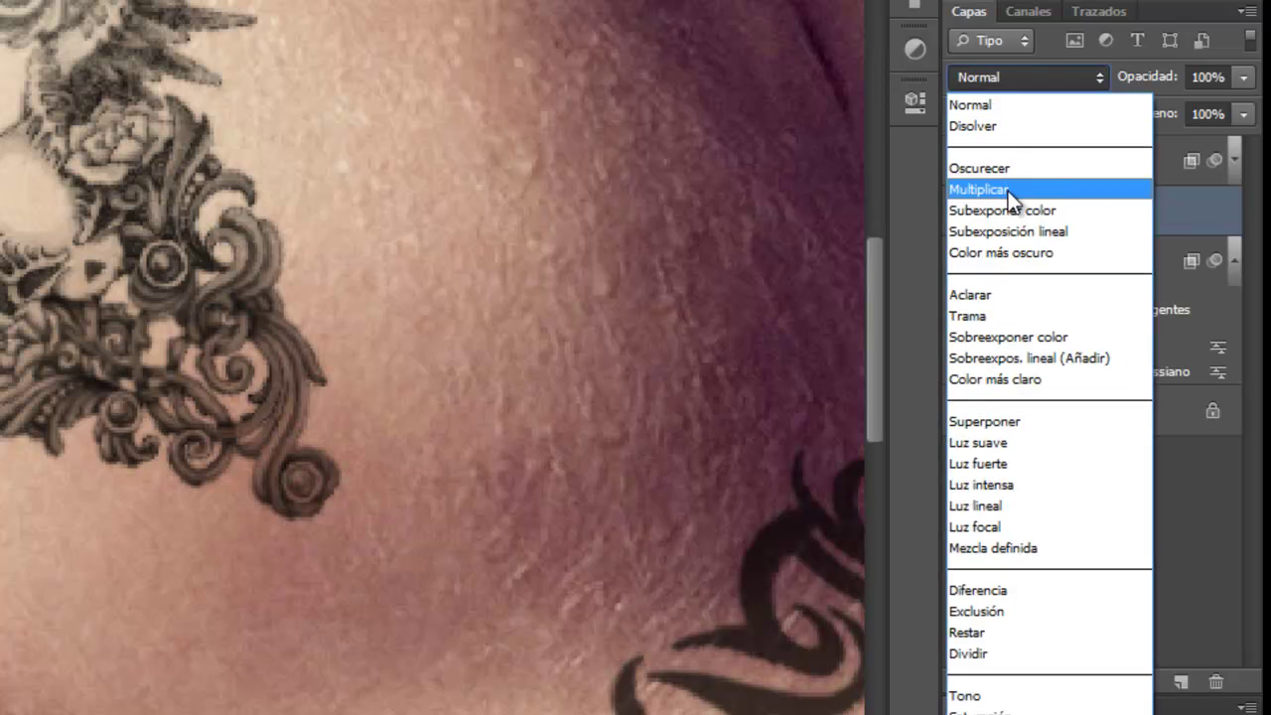
click(1009, 190)
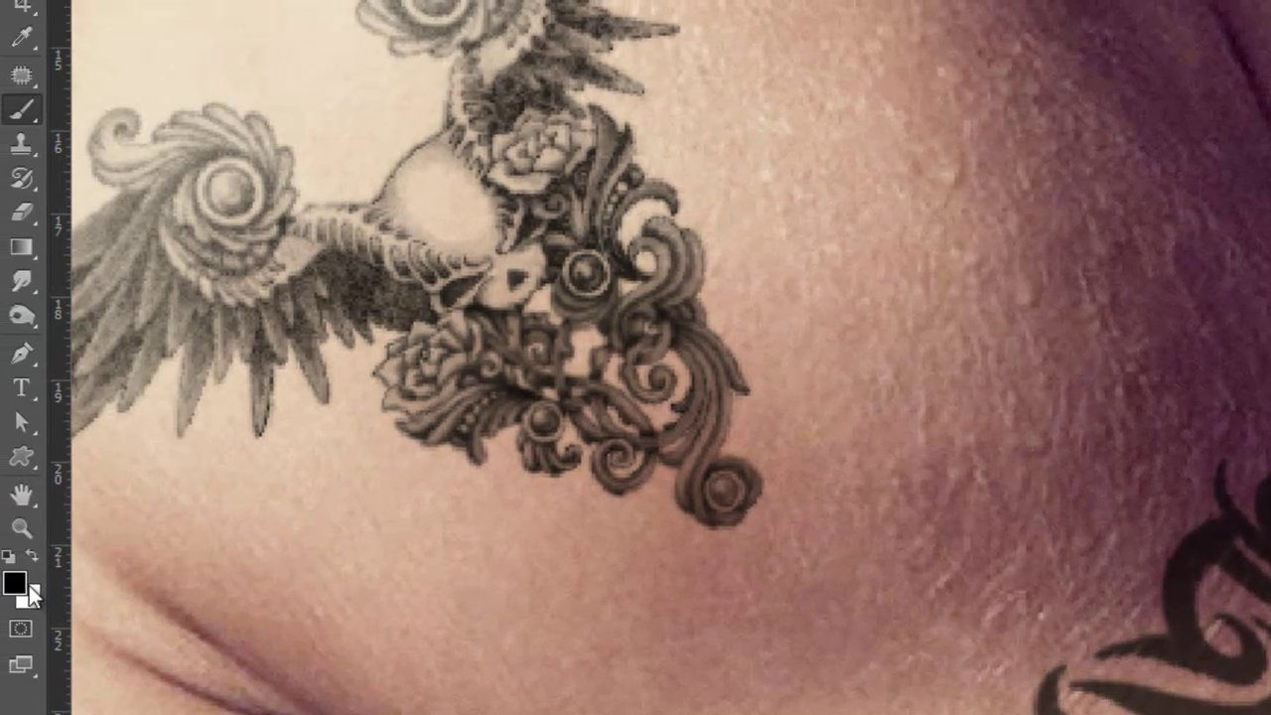
Set the foreground to deep red and brush it over the upper rose on Capa 1.
click(22, 586)
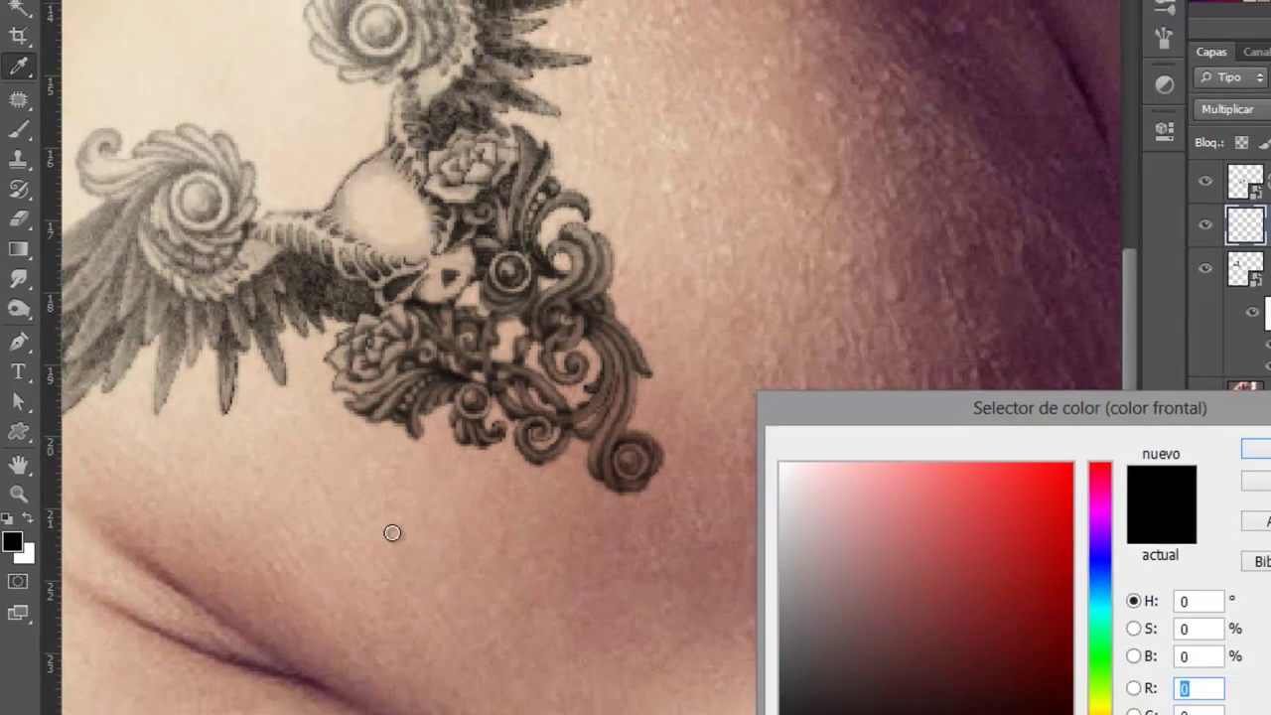
click(946, 500)
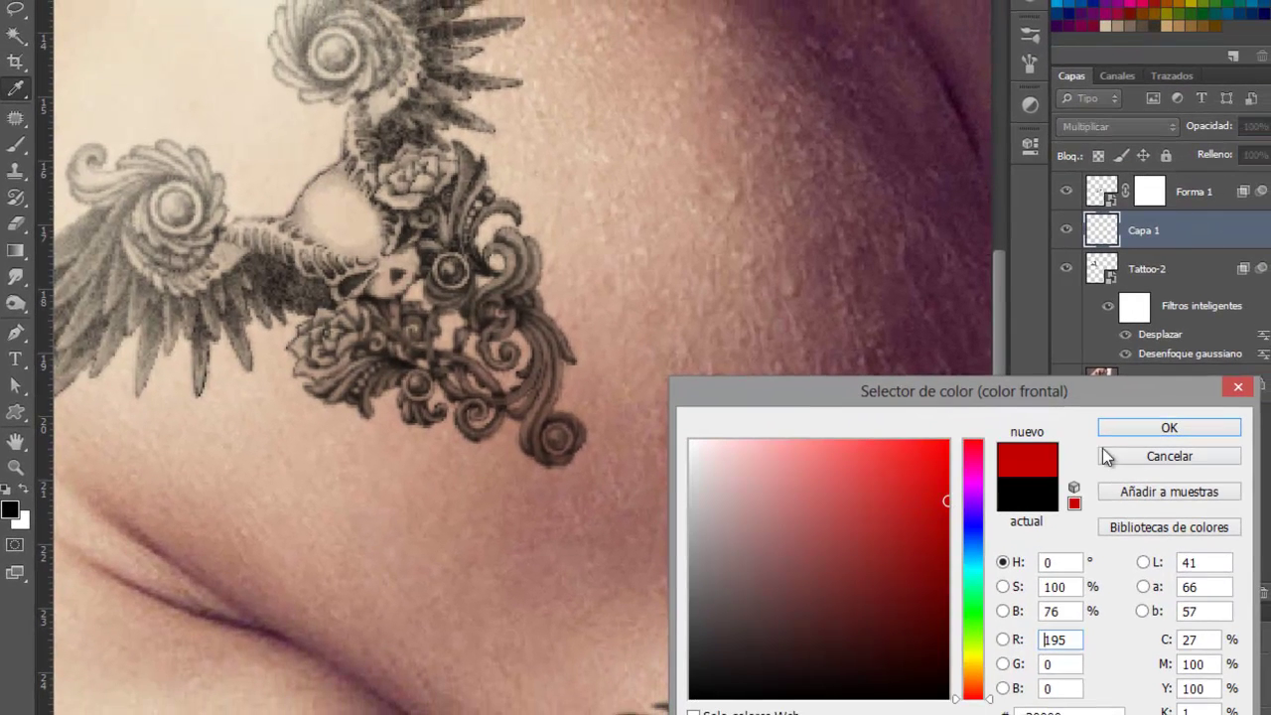
click(1164, 429)
click(16, 144)
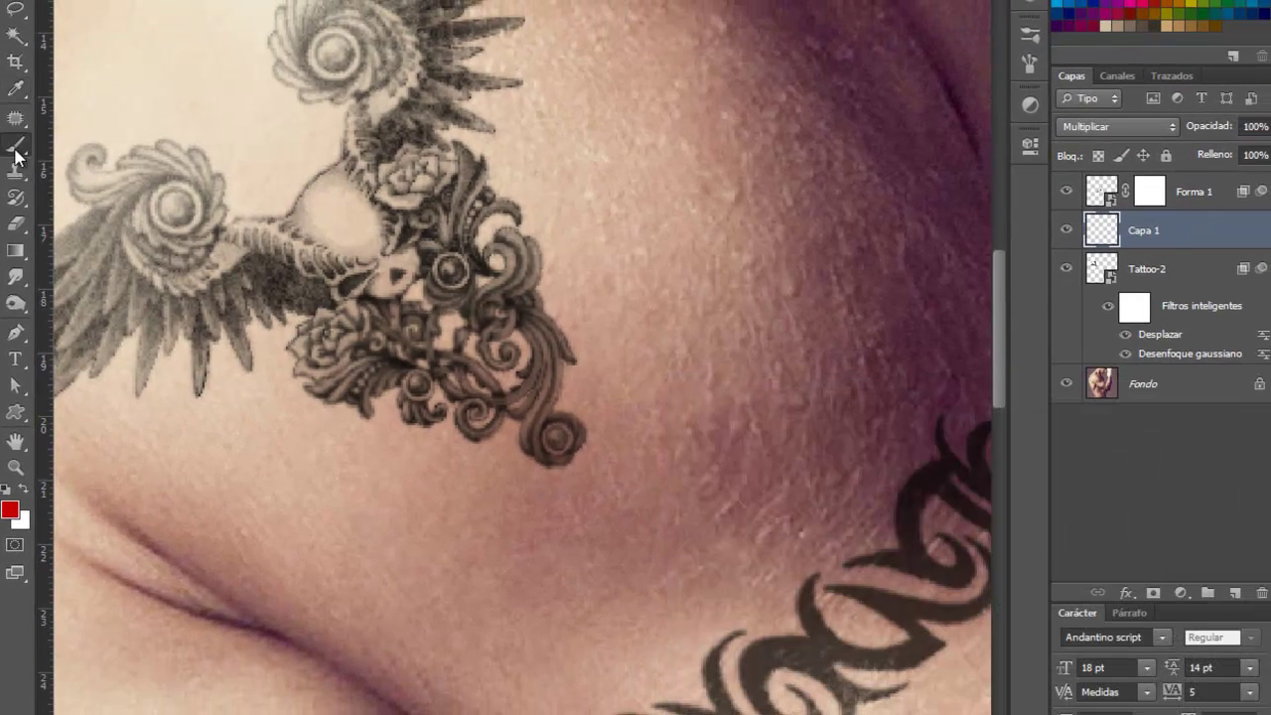
click(406, 168)
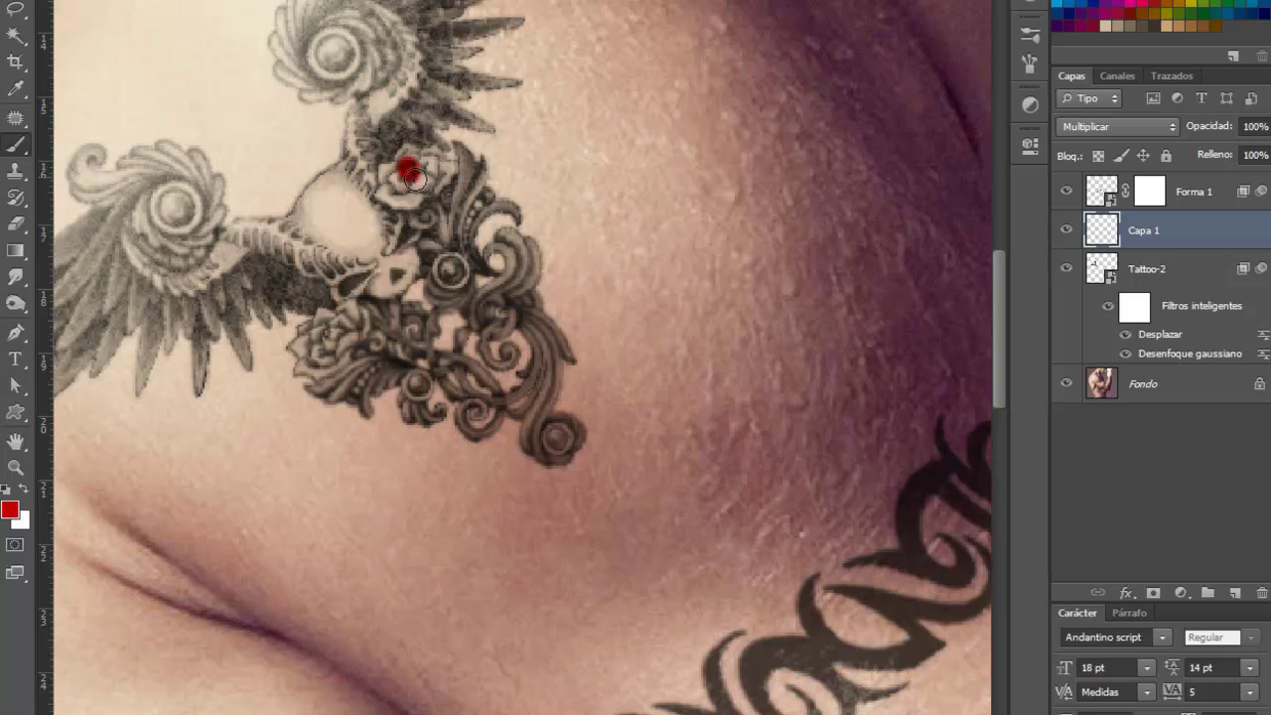
click(424, 180)
mouse_move(425, 180)
mouse_down()
mouse_move(411, 161)
mouse_move(389, 194)
mouse_move(435, 202)
mouse_move(455, 158)
mouse_move(399, 164)
mouse_move(379, 186)
mouse_move(429, 150)
mouse_up()
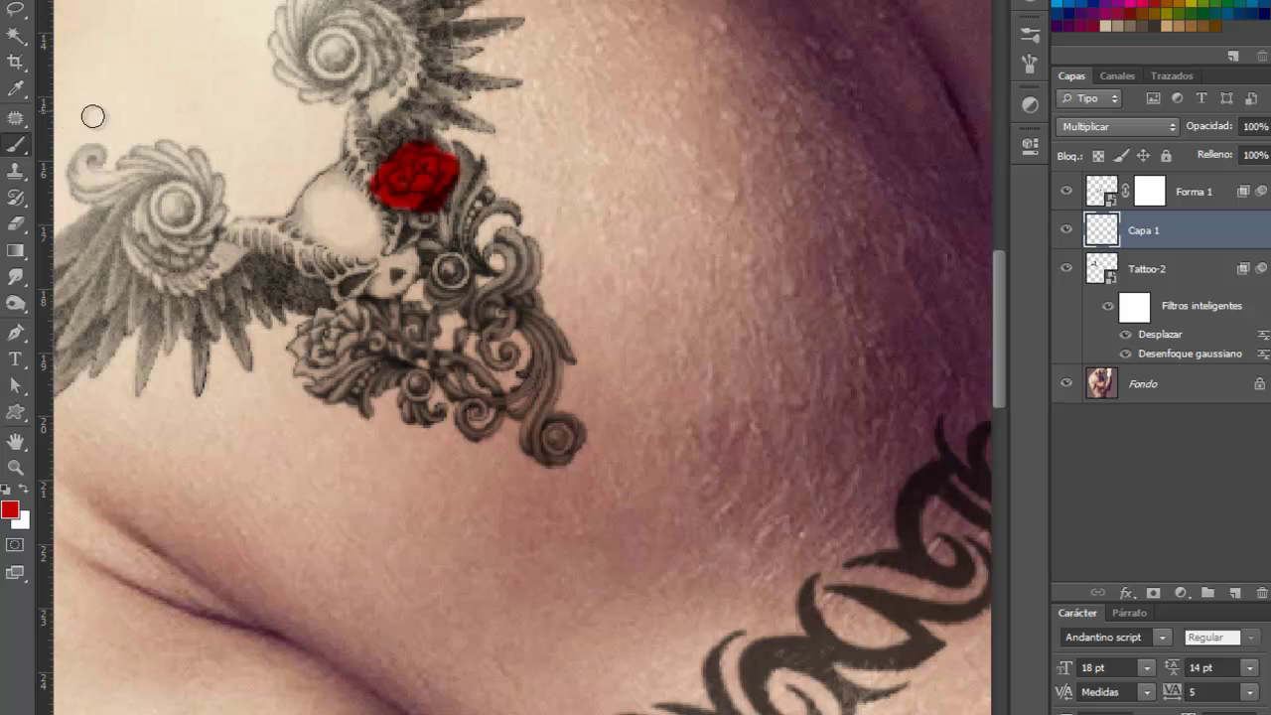
Erase stray red around the rose's edges and lower Capa 1's opacity to 50%.
click(18, 221)
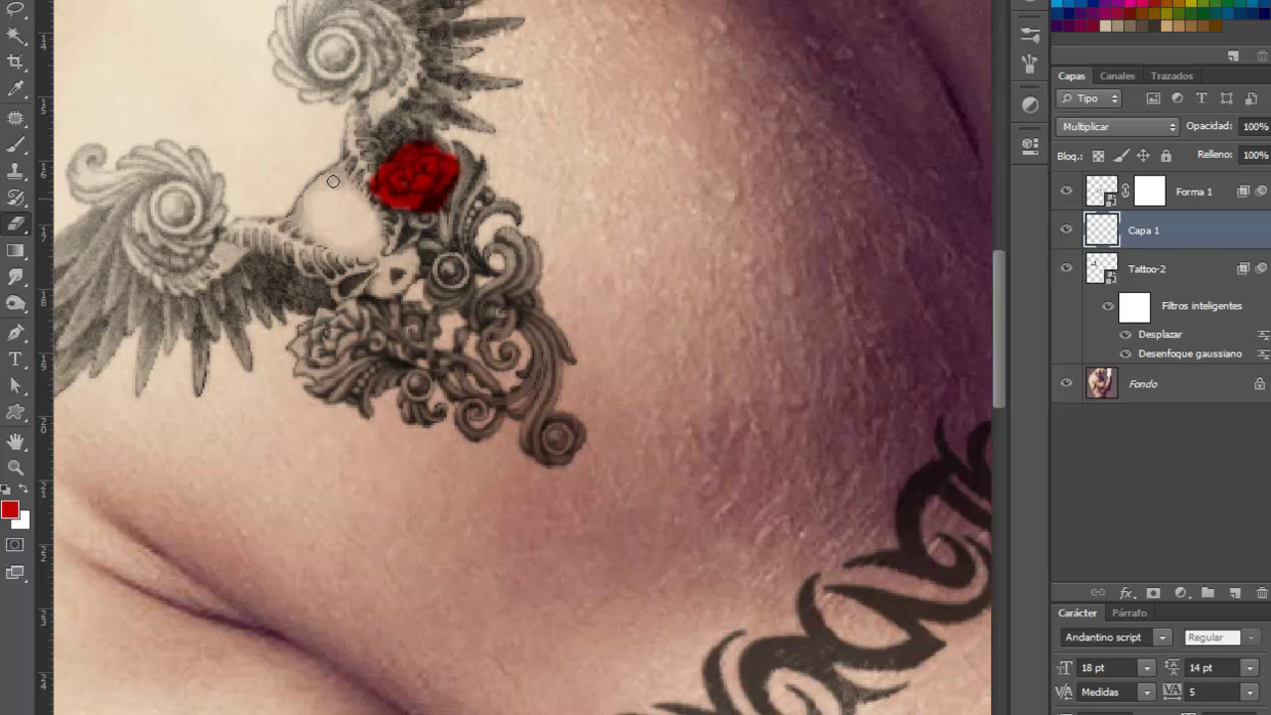
scroll(337, 177, up, 2)
scroll(390, 171, up, 1)
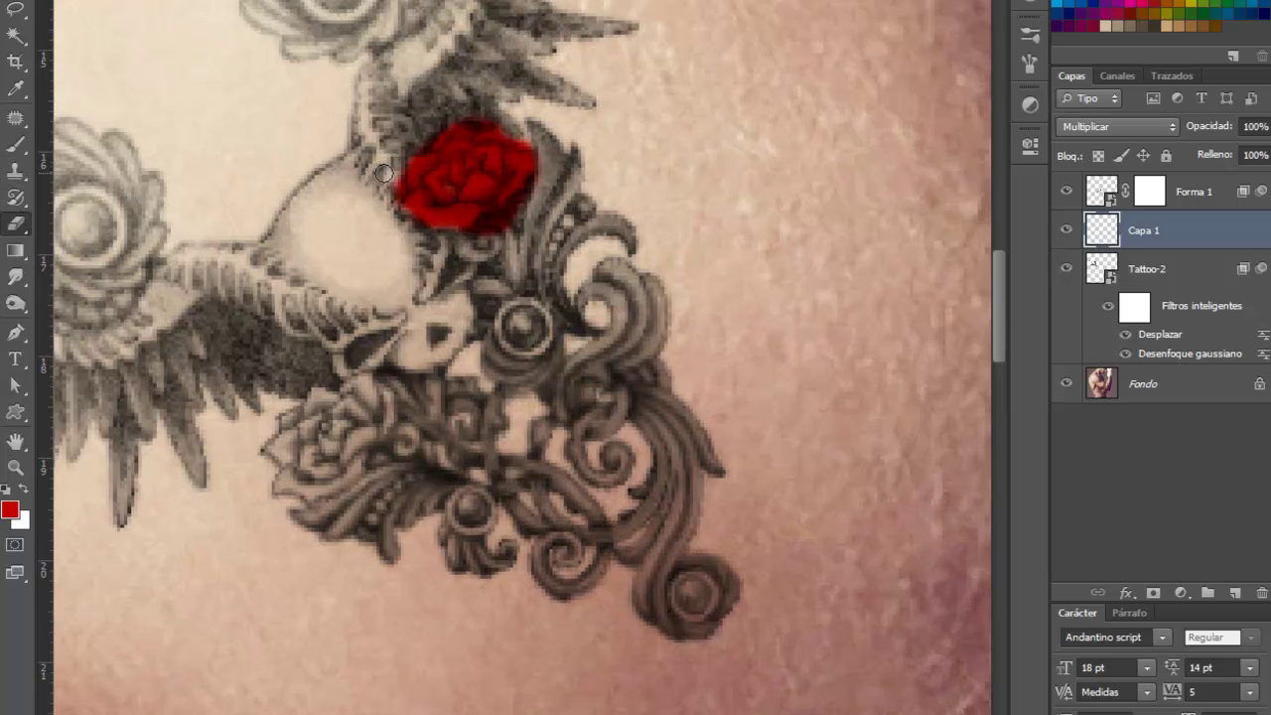
mouse_move(384, 174)
mouse_down()
mouse_move(490, 235)
mouse_move(481, 239)
mouse_move(505, 232)
mouse_move(549, 155)
mouse_move(498, 107)
mouse_move(468, 113)
mouse_up()
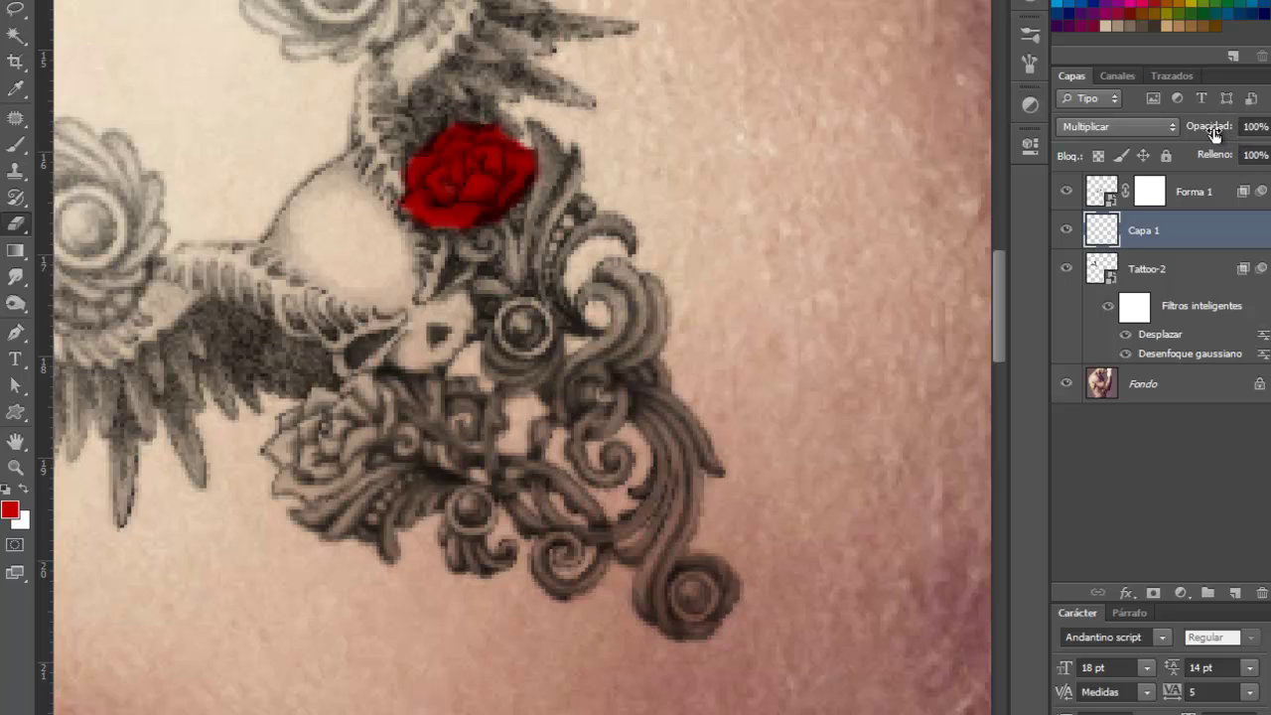
mouse_move(1213, 134)
mouse_down()
mouse_move(1170, 140)
mouse_move(1254, 121)
mouse_up()
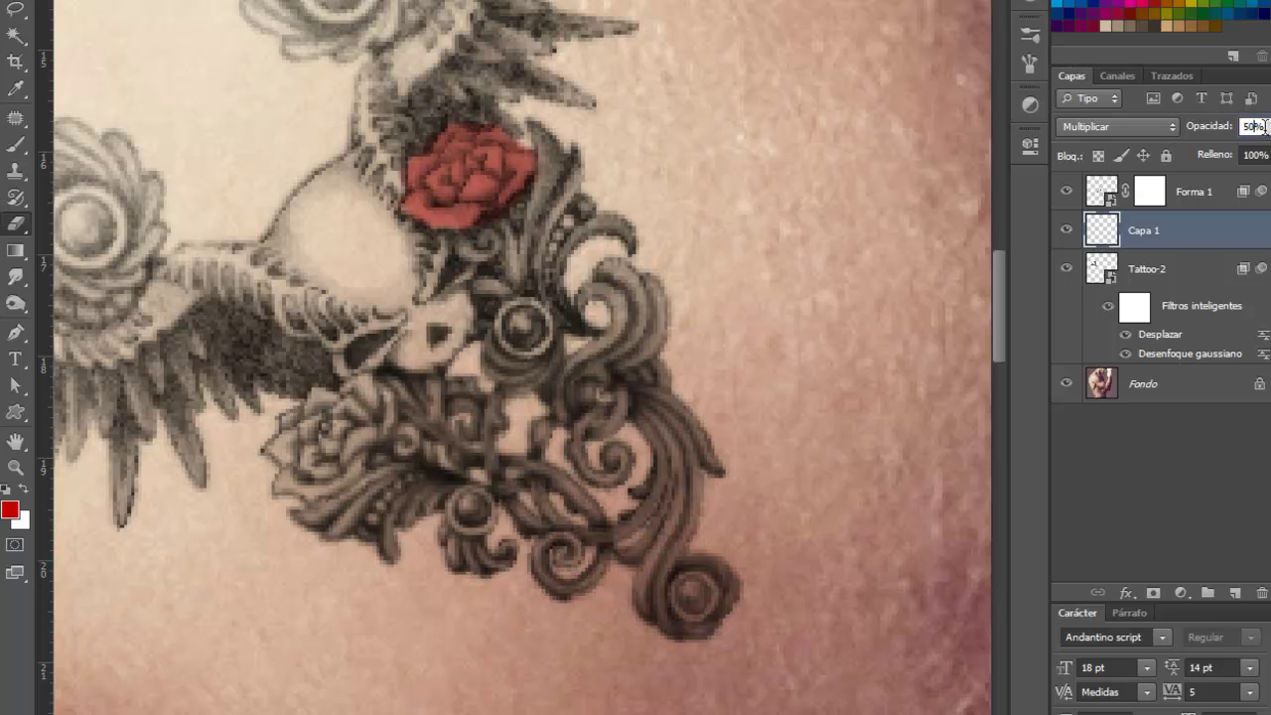
Confirm the 50% opacity and paint the lower left rose red with a 7 px brush.
key(Return)
click(16, 145)
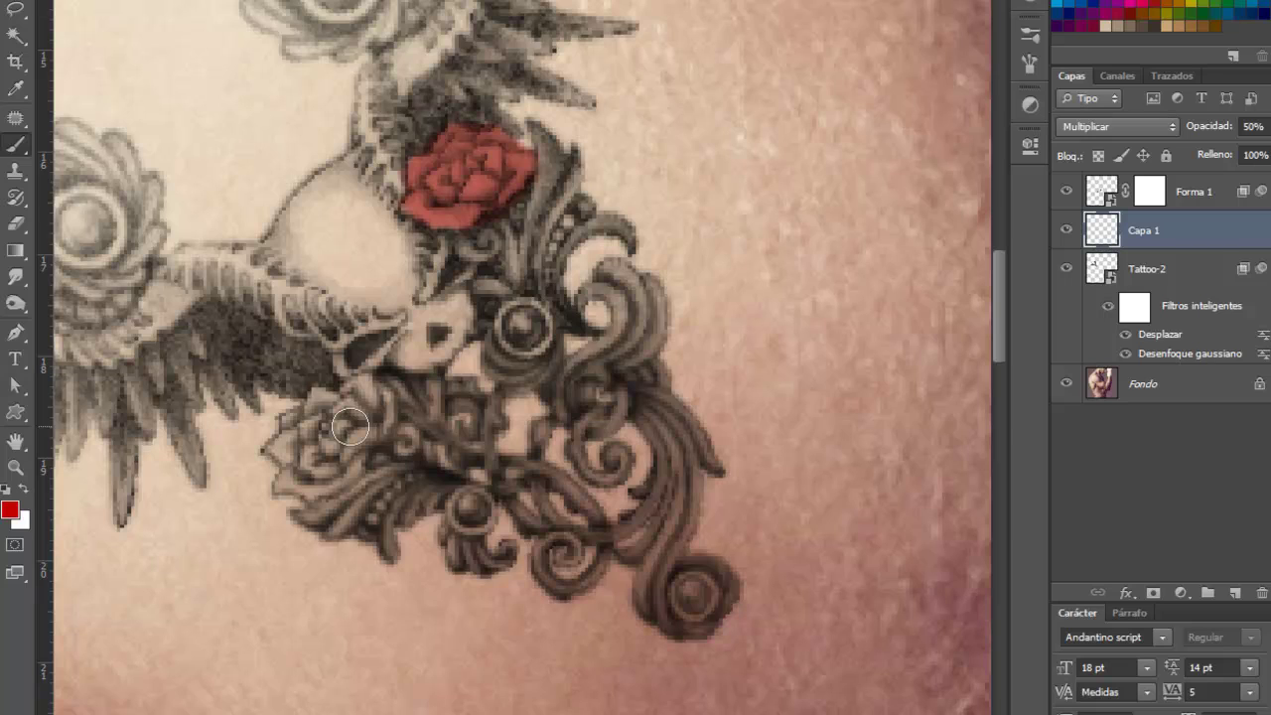
drag(349, 427, 327, 430)
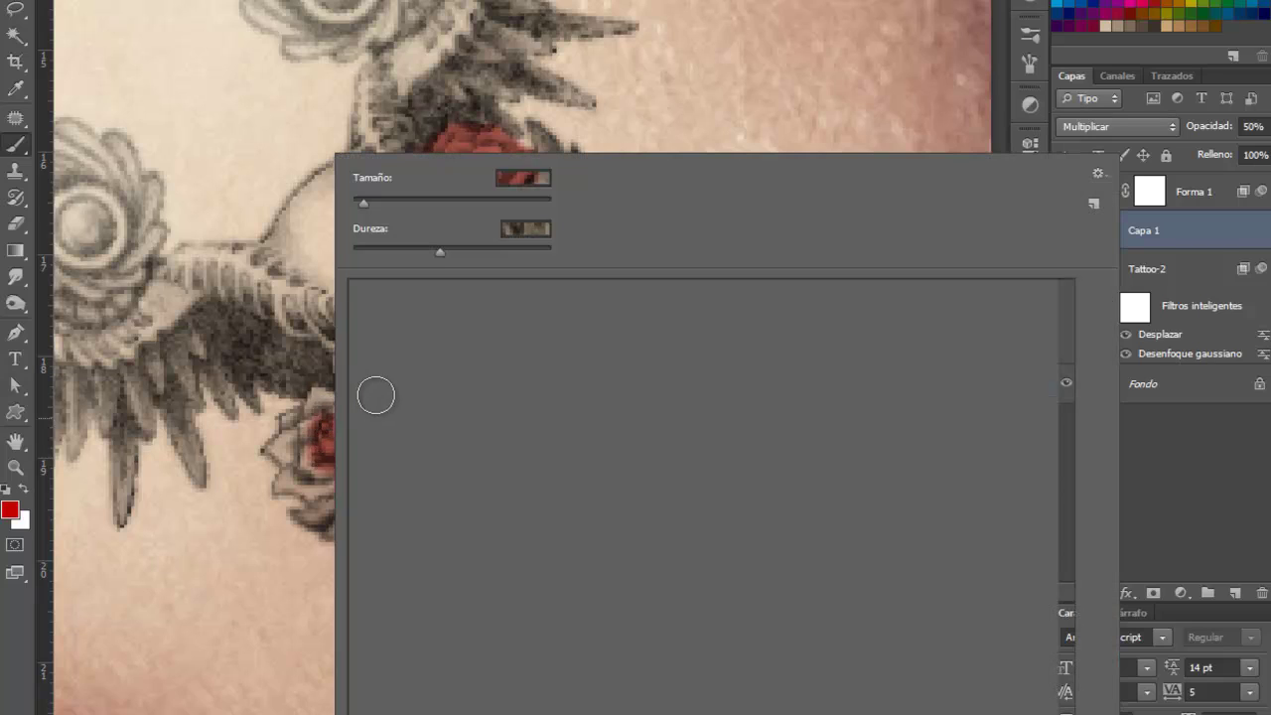
right_click(363, 398)
drag(366, 207, 360, 205)
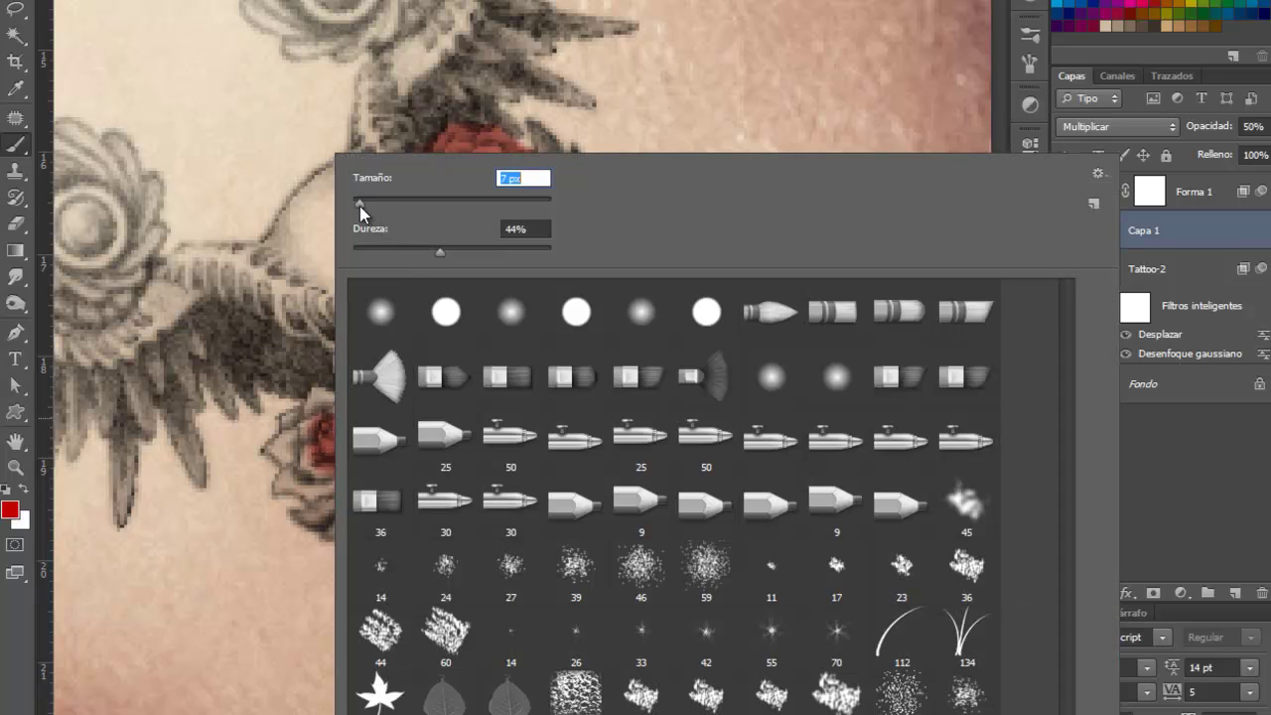
key(Return)
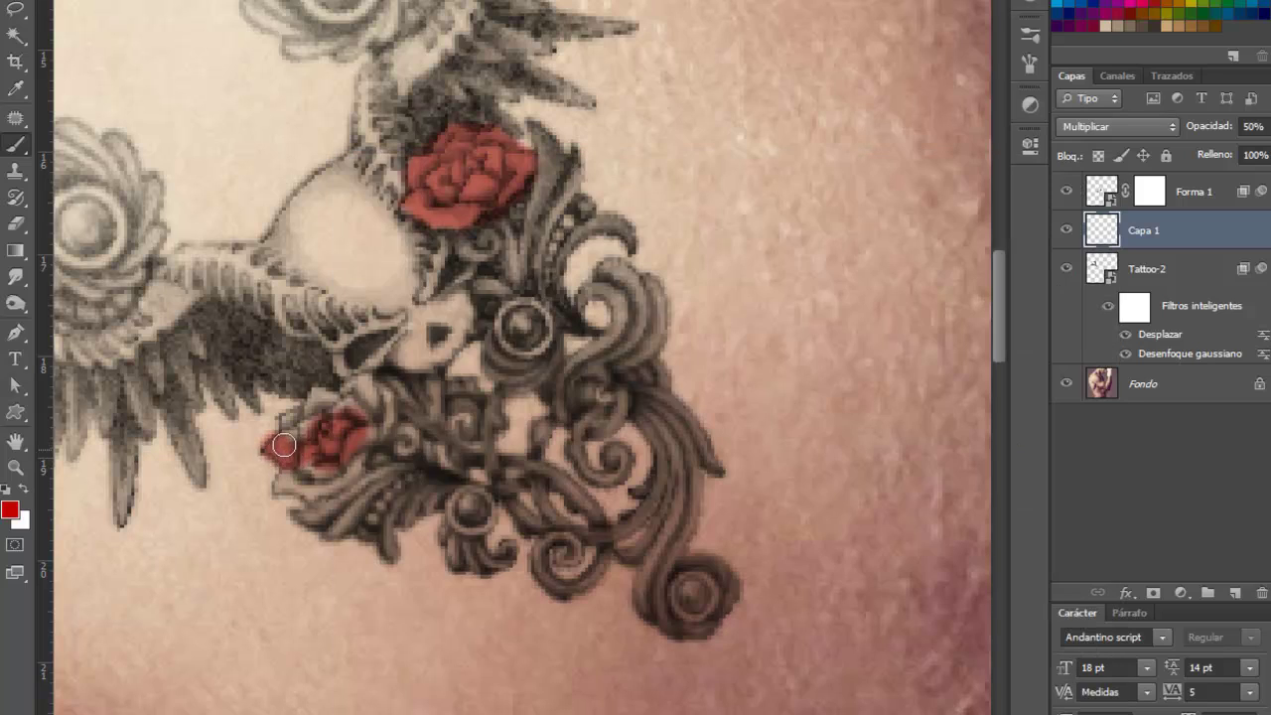
mouse_move(283, 446)
mouse_down()
mouse_move(291, 425)
mouse_move(369, 399)
mouse_move(369, 427)
mouse_move(338, 461)
mouse_move(289, 483)
mouse_move(345, 470)
mouse_move(366, 389)
mouse_move(303, 439)
mouse_move(319, 398)
mouse_move(283, 473)
mouse_move(334, 454)
mouse_up()
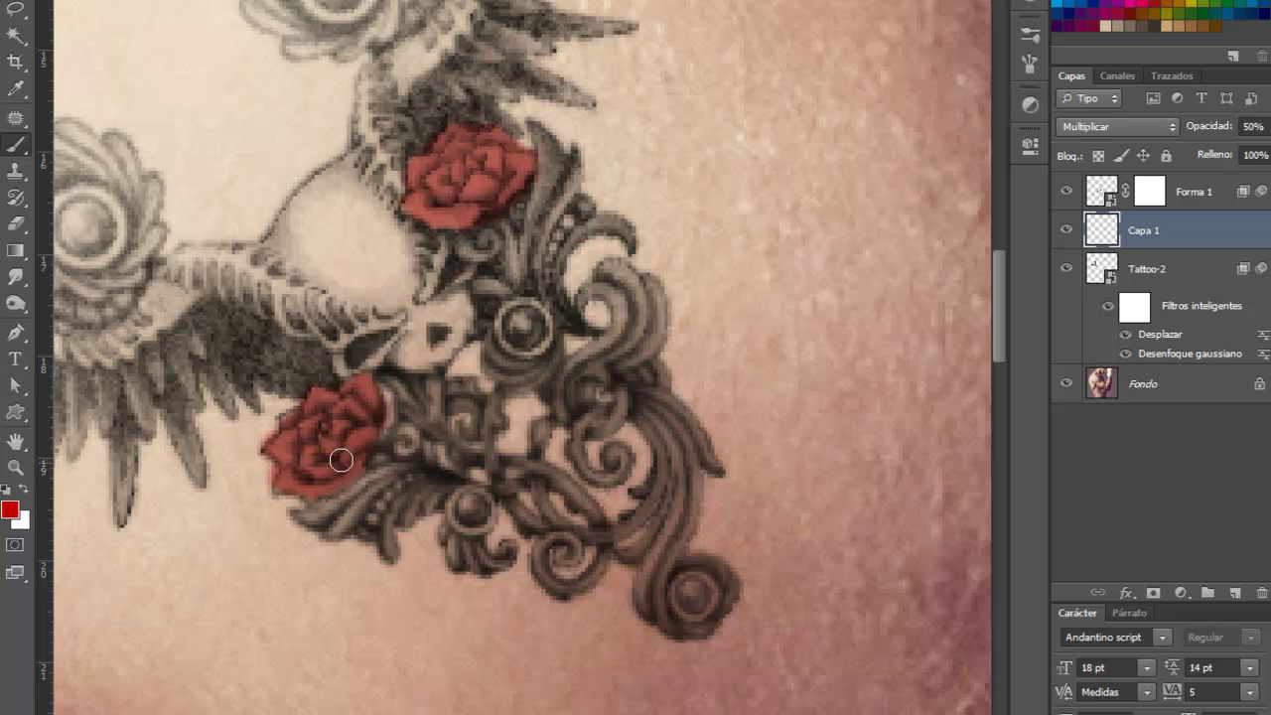
Paint the central, lower, bottom, left and top swirl circles red as gems.
drag(524, 331, 526, 319)
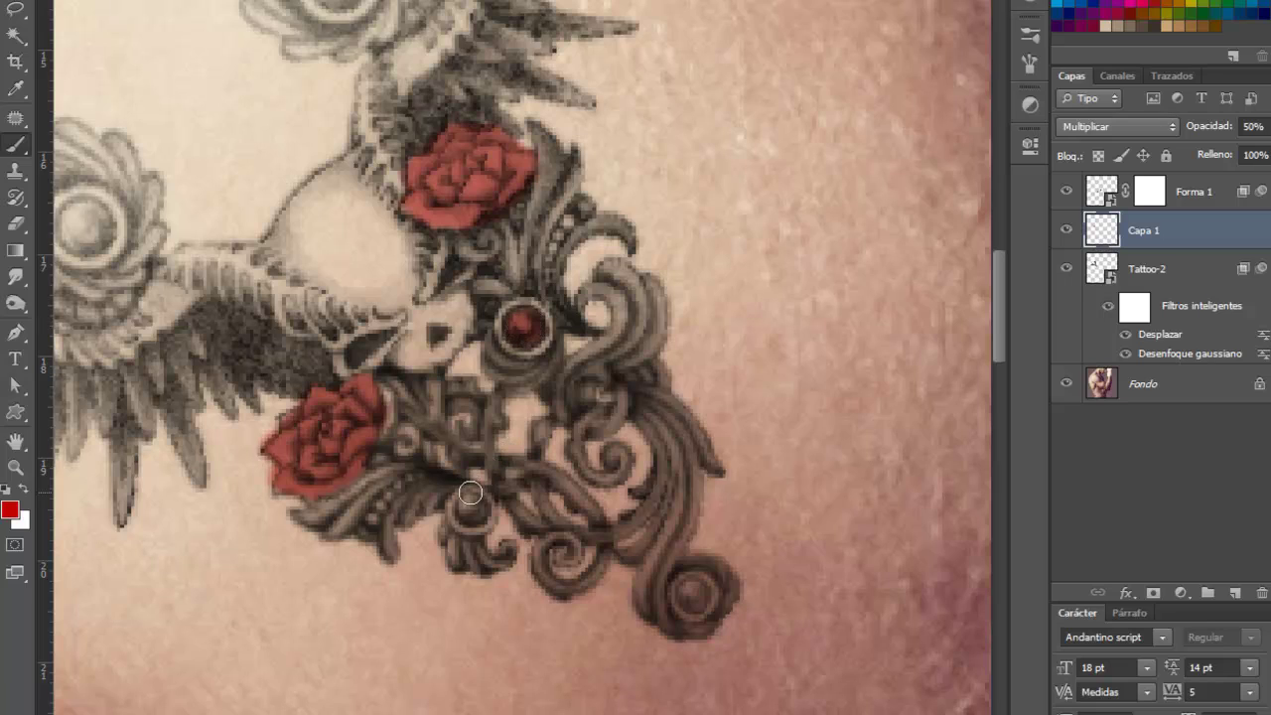
drag(467, 504, 477, 521)
drag(693, 592, 690, 596)
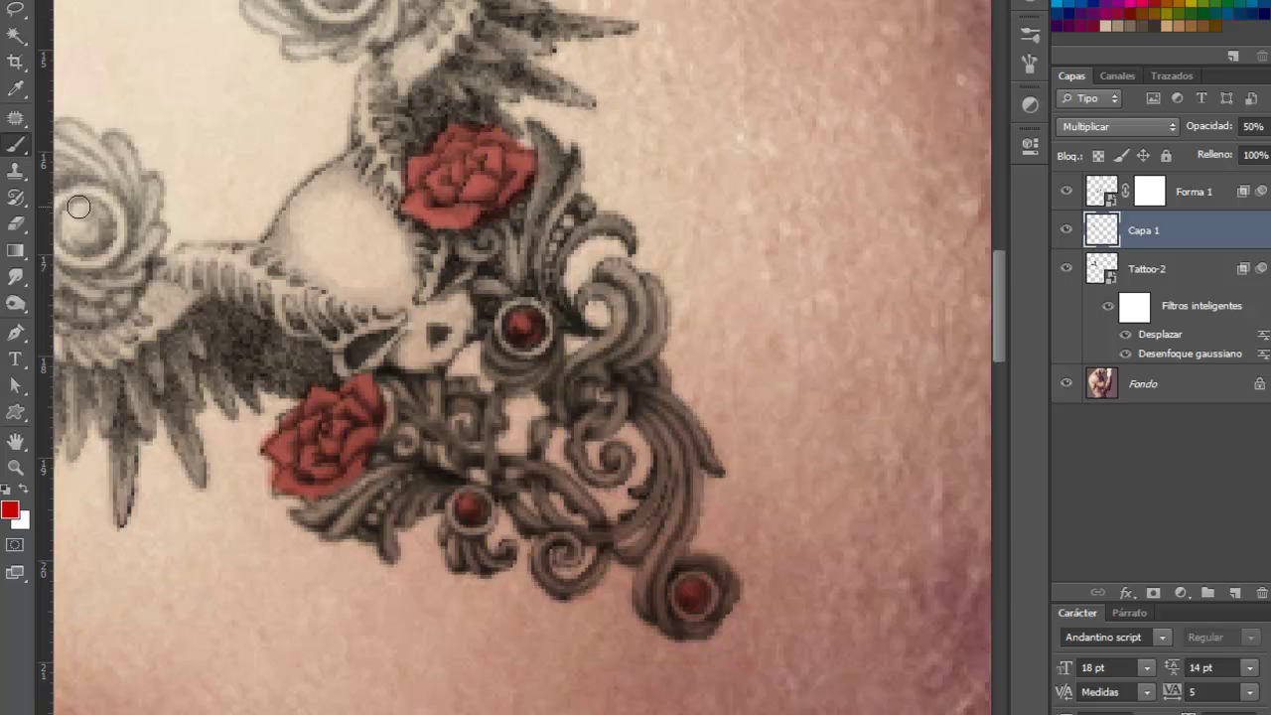
mouse_move(78, 210)
mouse_down()
mouse_move(80, 241)
mouse_move(94, 241)
mouse_move(100, 214)
mouse_move(80, 246)
mouse_up()
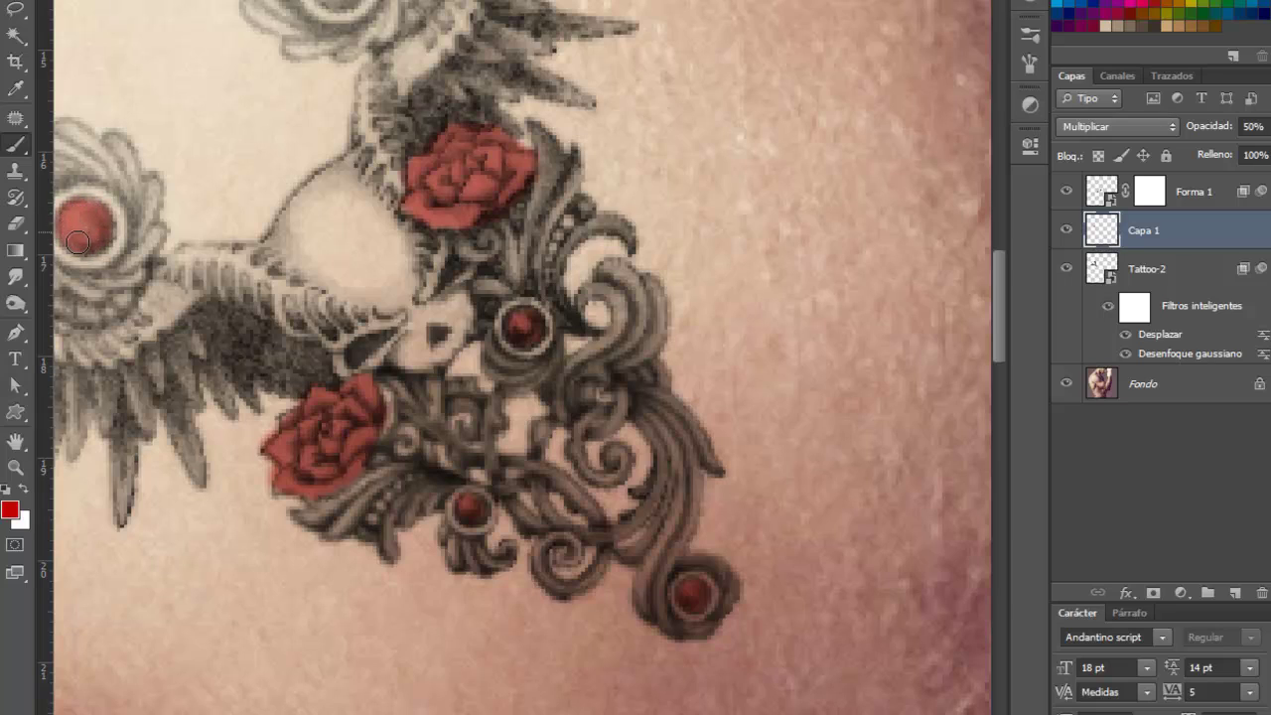
drag(328, 8, 357, 5)
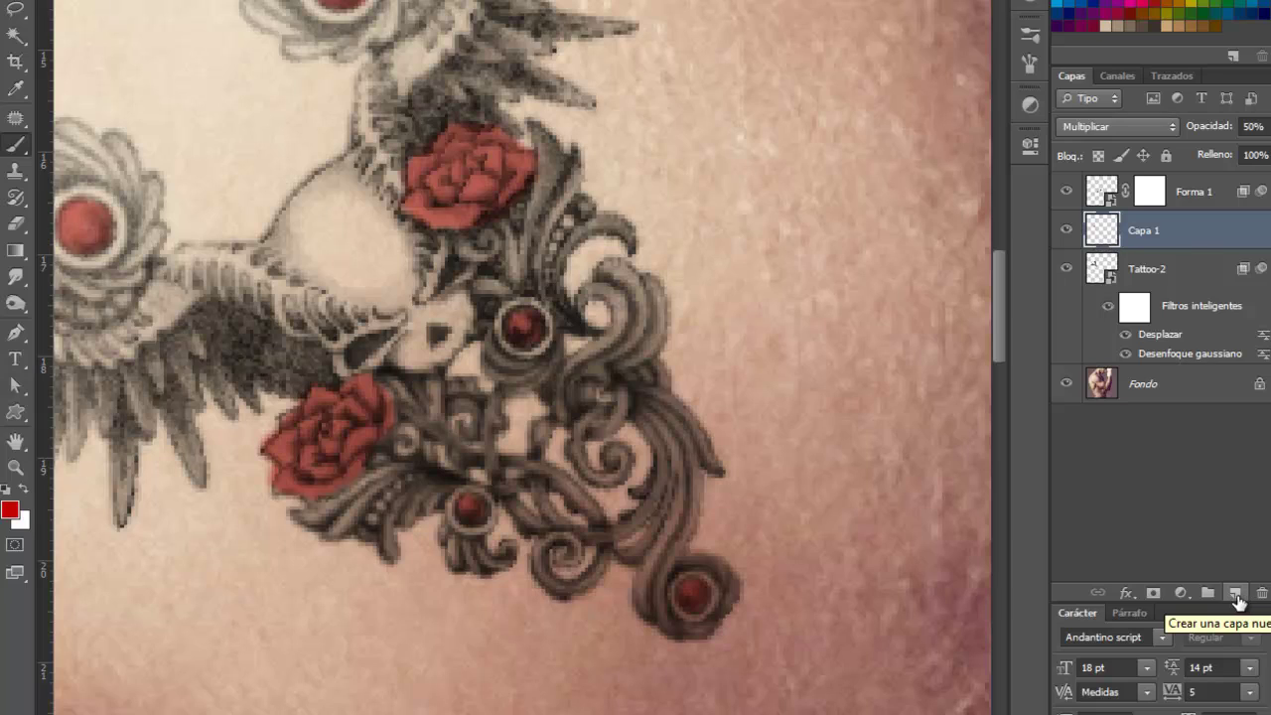
Add a new Capa 2 layer in Multiplicar mode and pick a dark green foreground.
click(1236, 595)
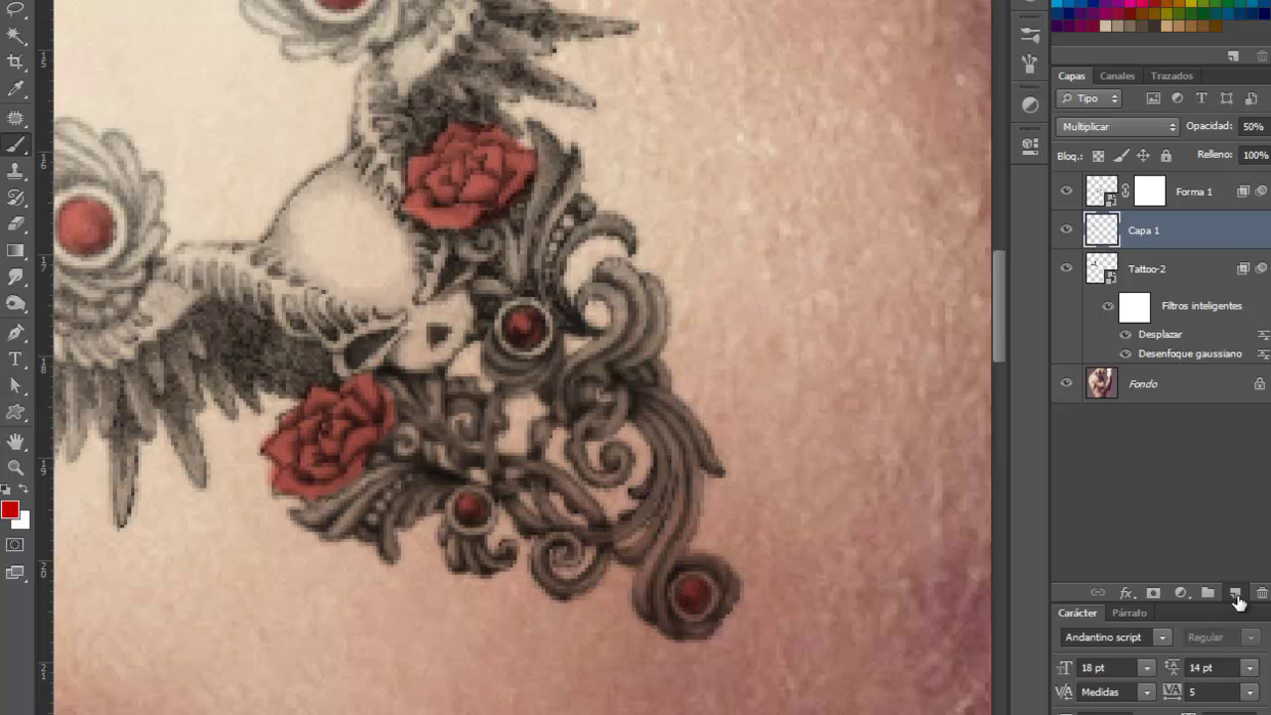
click(1142, 127)
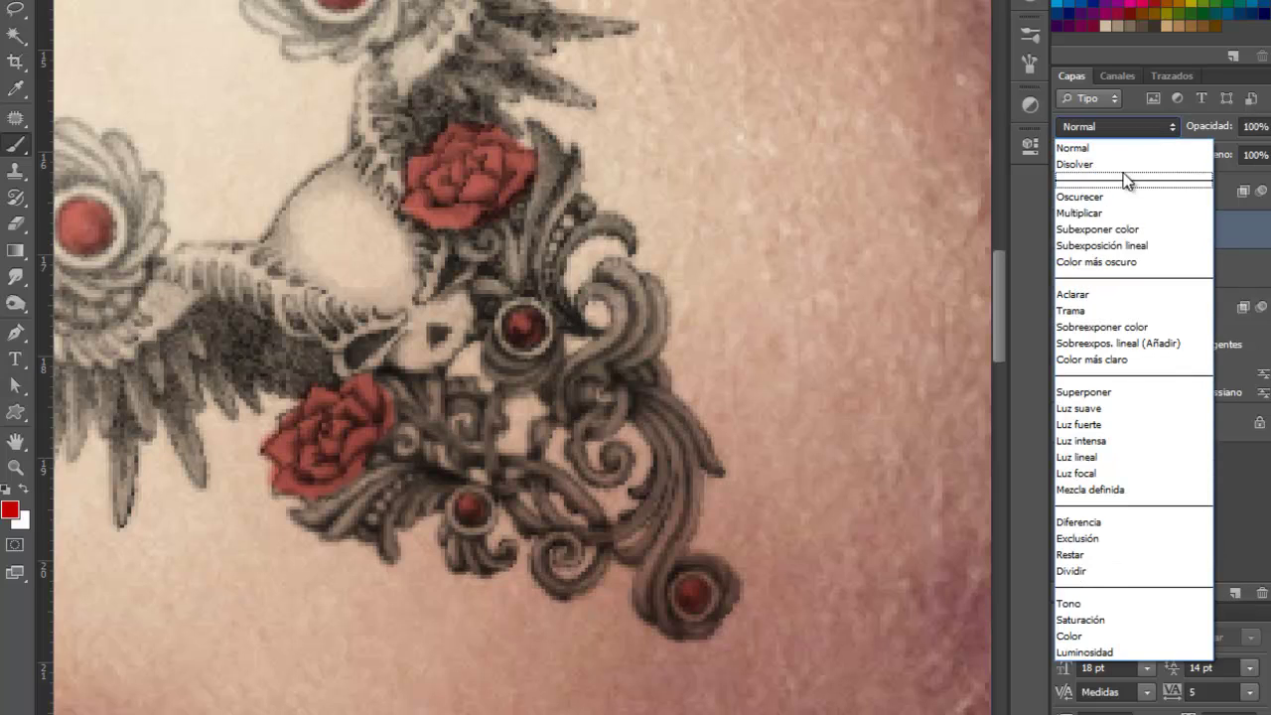
click(1099, 215)
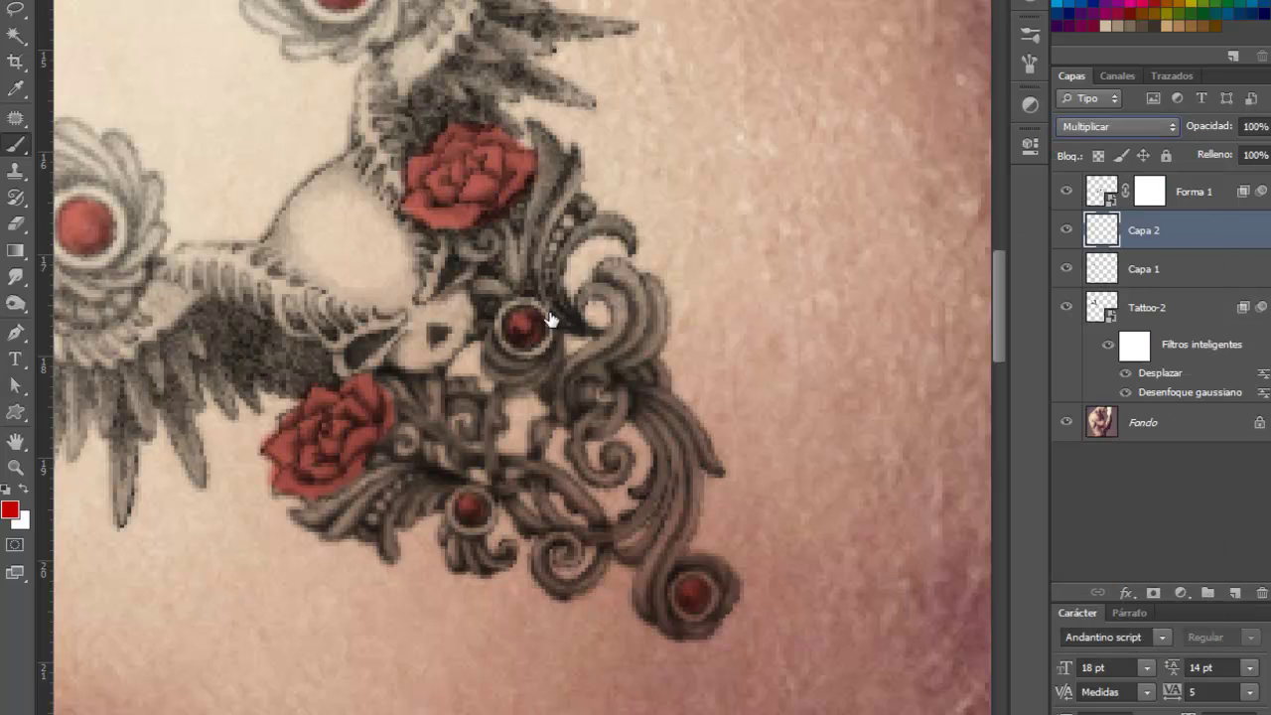
click(9, 512)
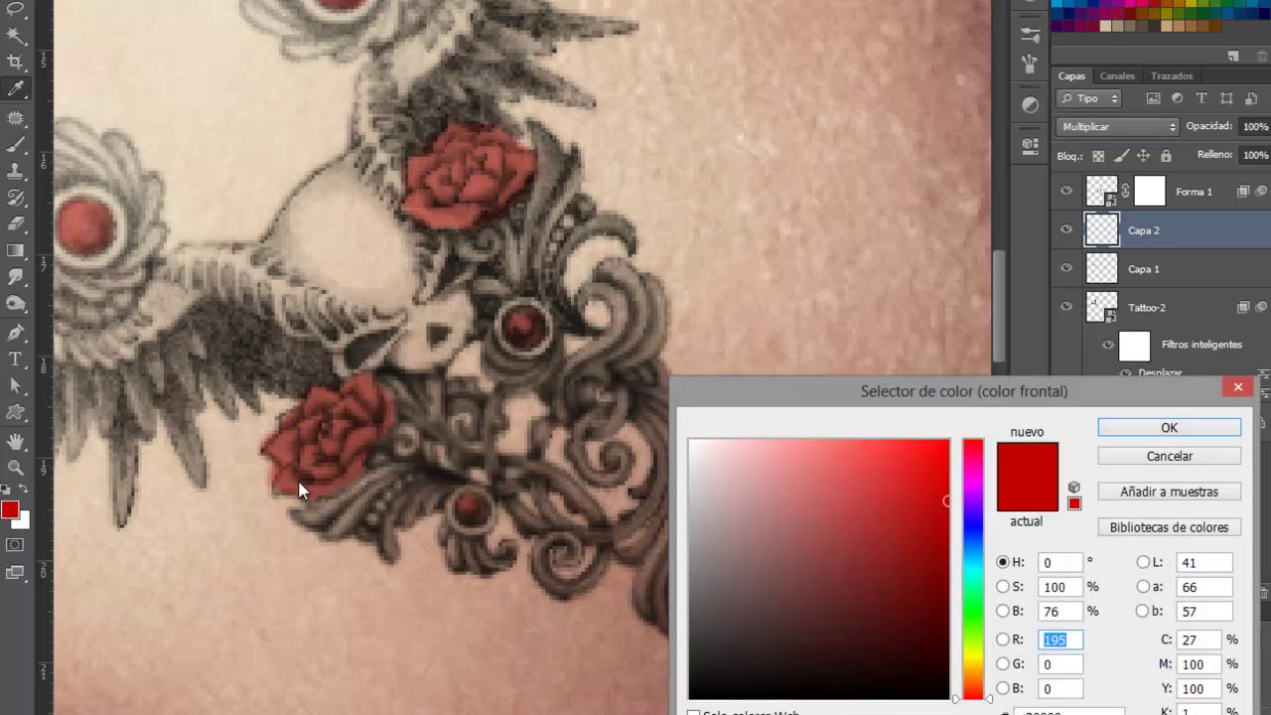
click(972, 624)
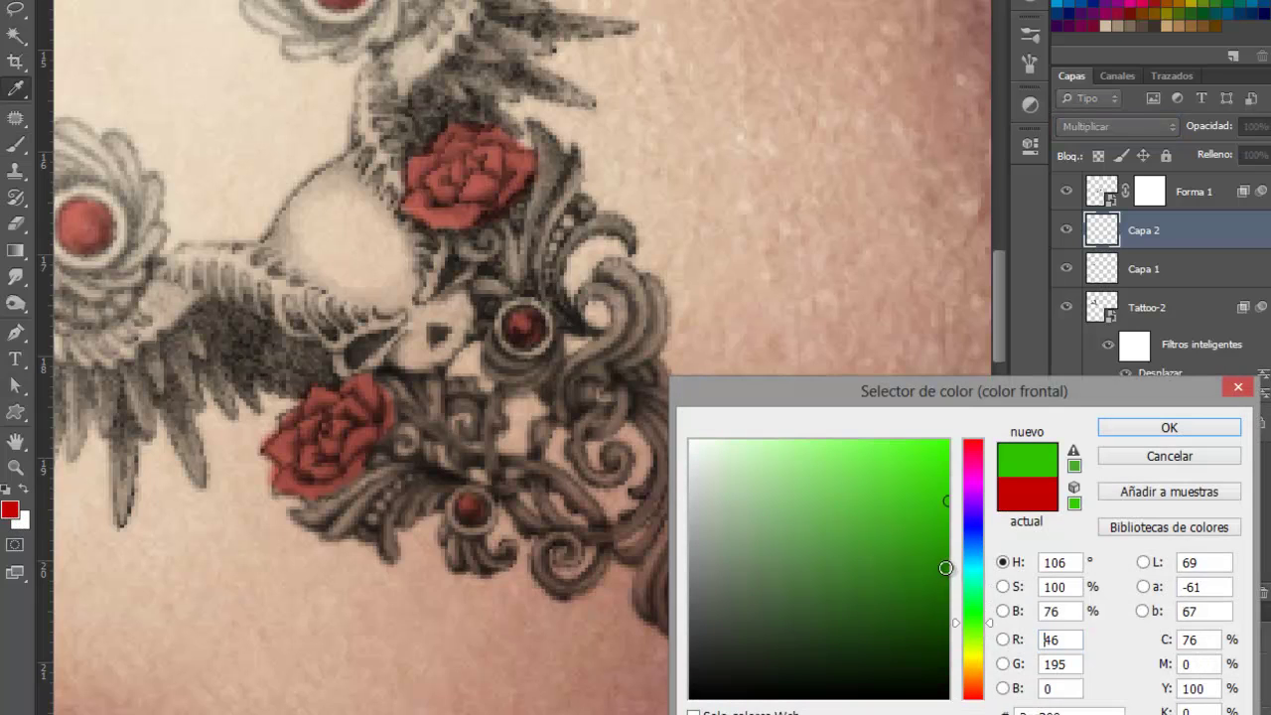
click(936, 553)
click(1157, 433)
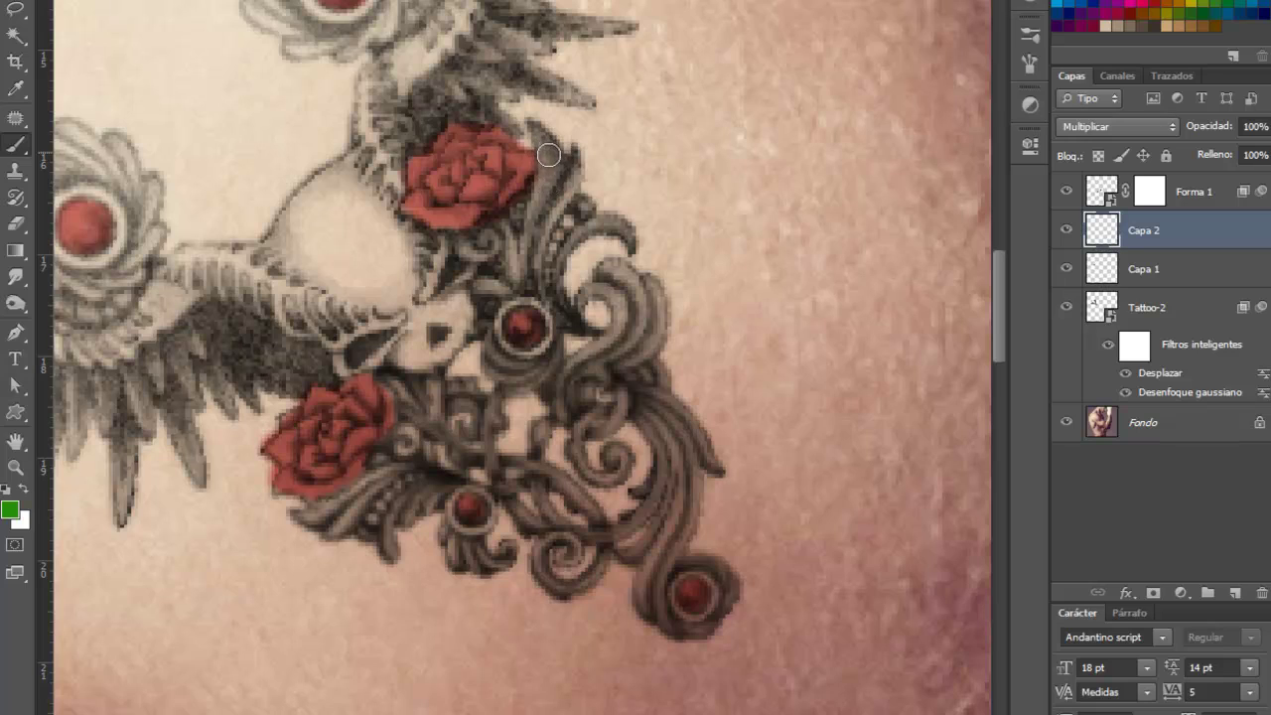
Paint the leaves beside the upper rose green, with Capa 2 at 30% opacity.
mouse_move(553, 148)
mouse_down()
mouse_move(519, 268)
mouse_move(519, 247)
mouse_move(487, 236)
mouse_move(470, 253)
mouse_up()
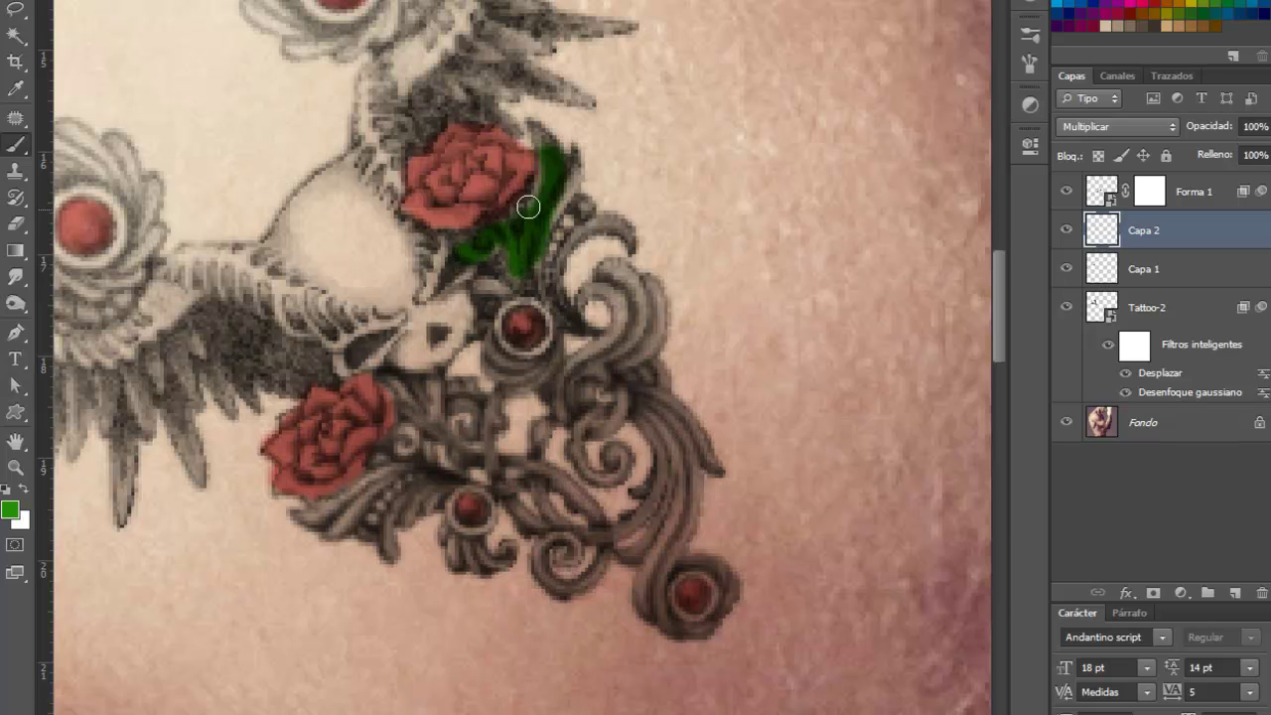
click(1255, 127)
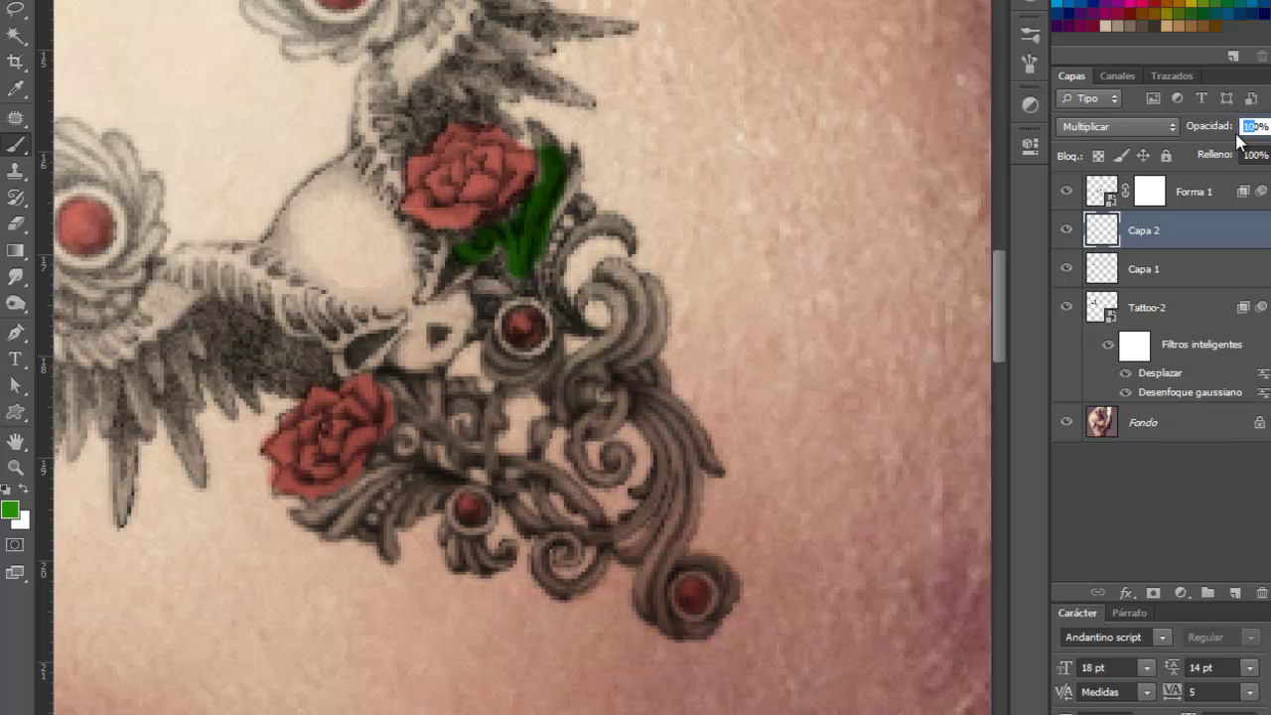
text(30)
key(Return)
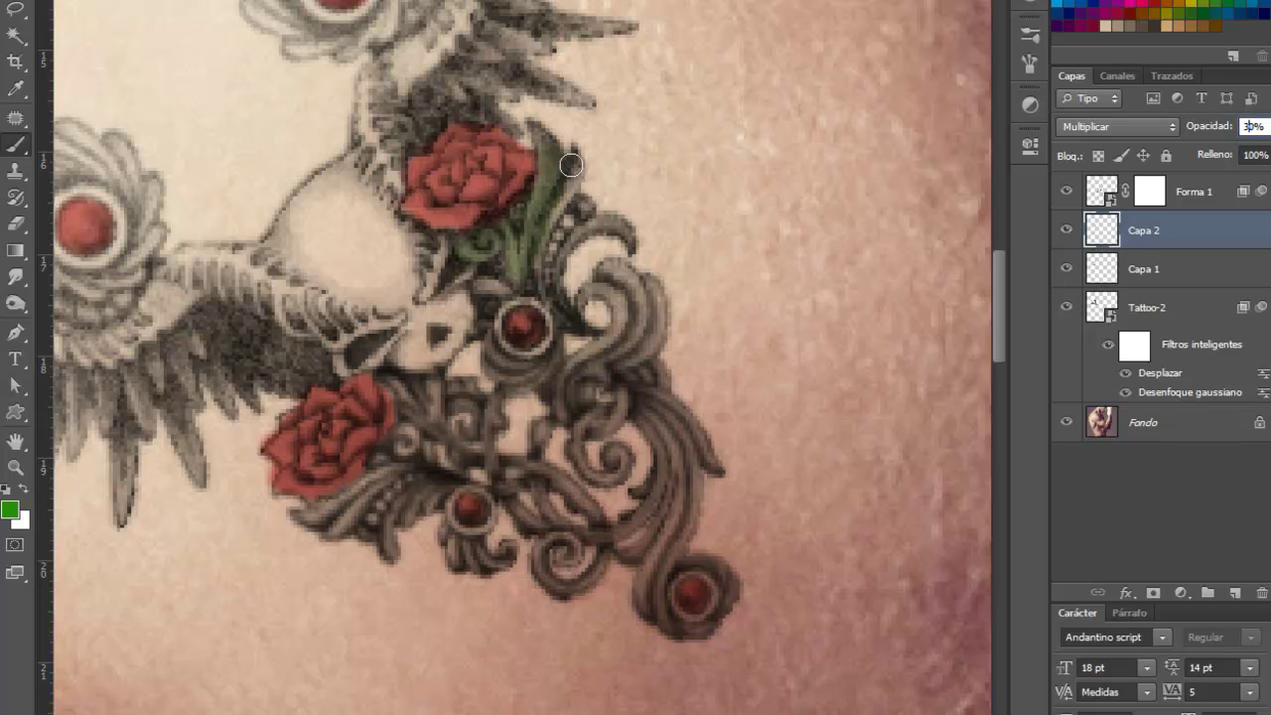
mouse_move(549, 200)
mouse_down()
mouse_move(541, 134)
mouse_move(539, 204)
mouse_move(513, 266)
mouse_move(459, 248)
mouse_move(511, 279)
mouse_move(472, 286)
mouse_move(566, 240)
mouse_move(631, 230)
mouse_move(559, 268)
mouse_up()
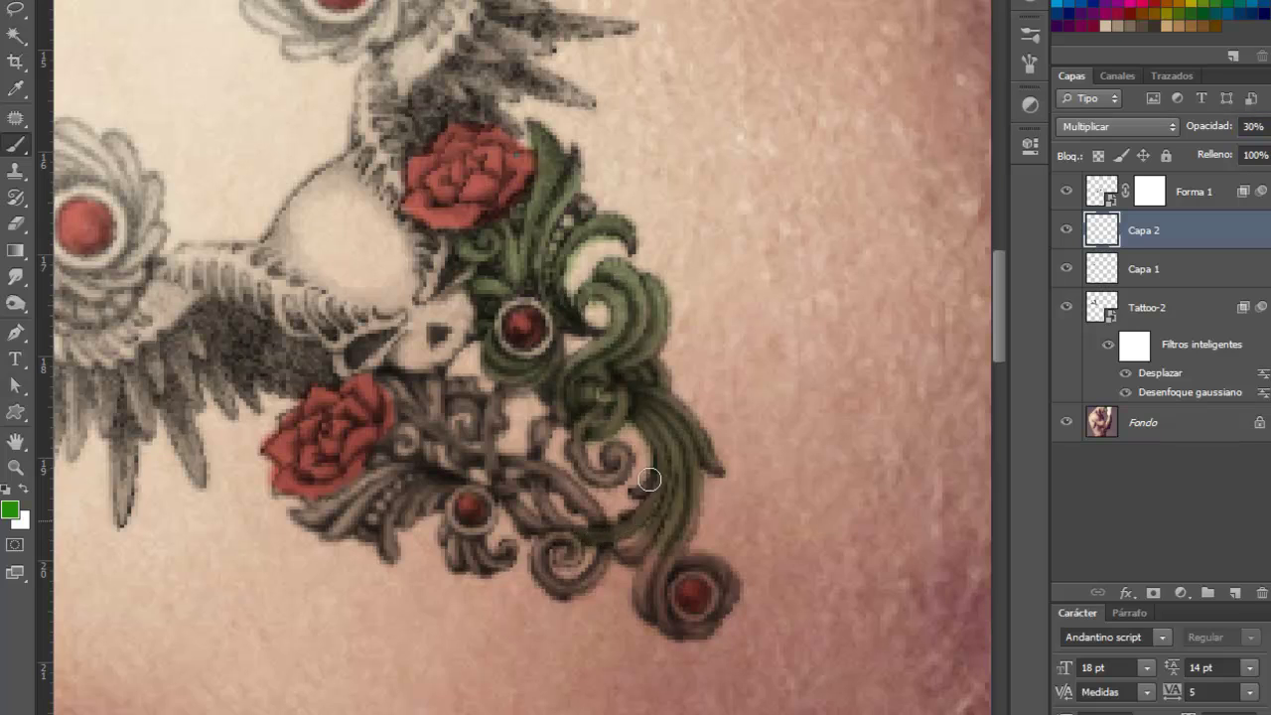
Shrink the brush to 4 px and tint the swirls and strands around the gems and lower rose green.
right_click(647, 479)
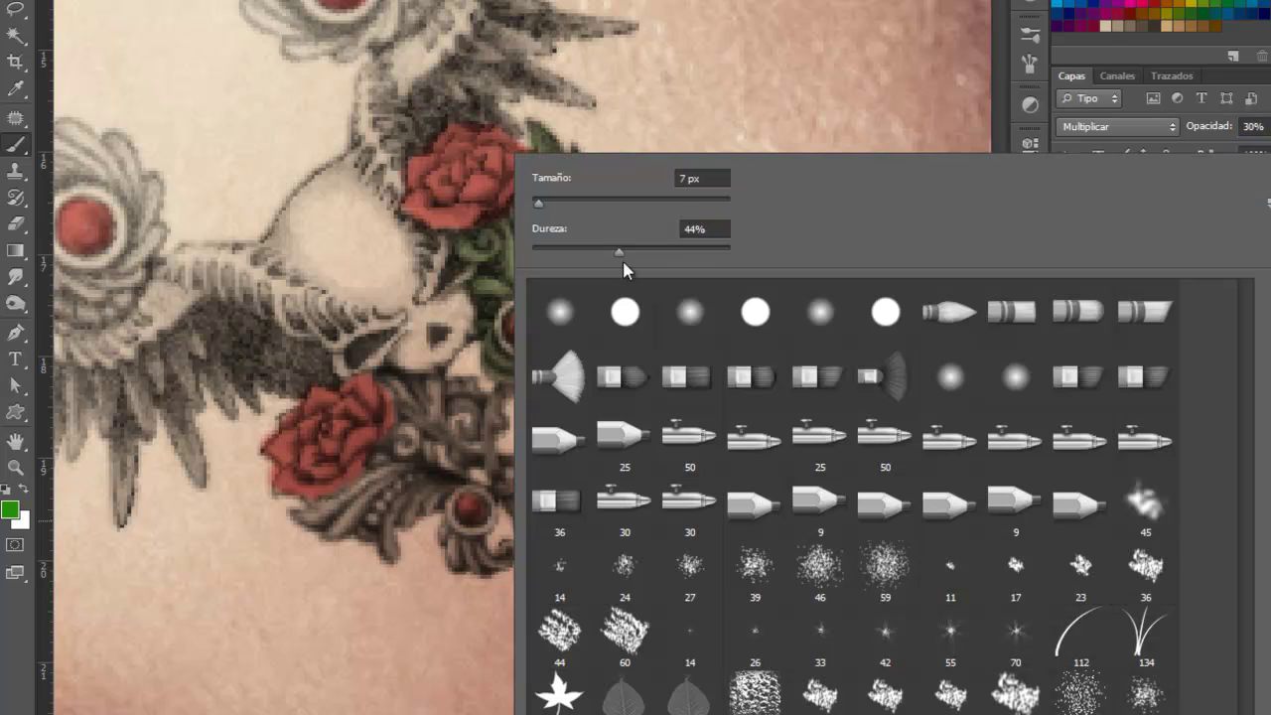
click(540, 200)
drag(537, 206, 535, 205)
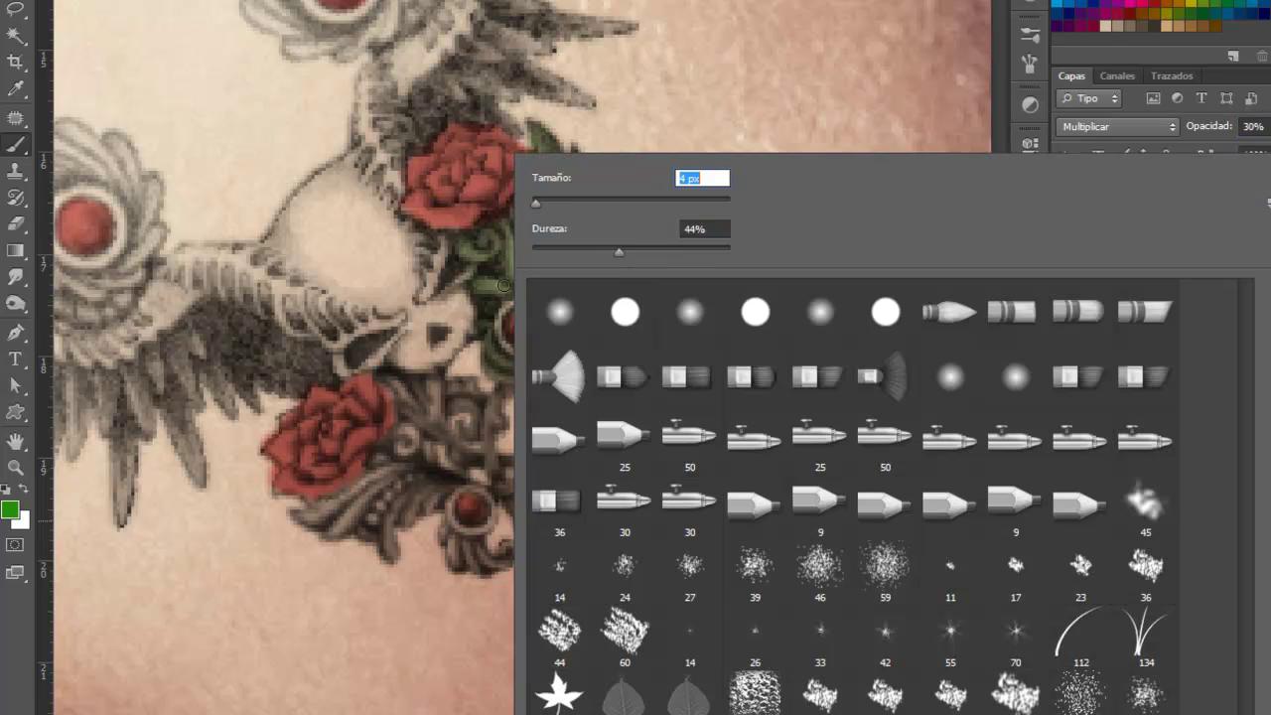
click(428, 499)
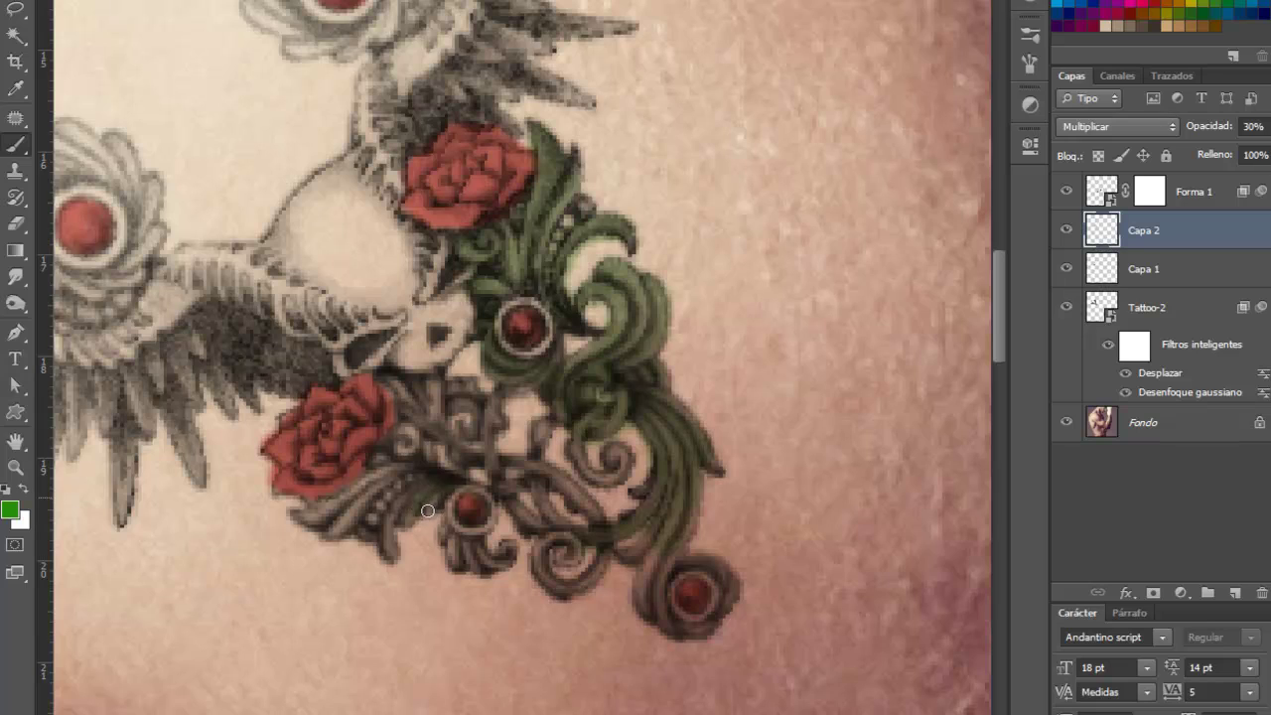
drag(393, 509, 389, 562)
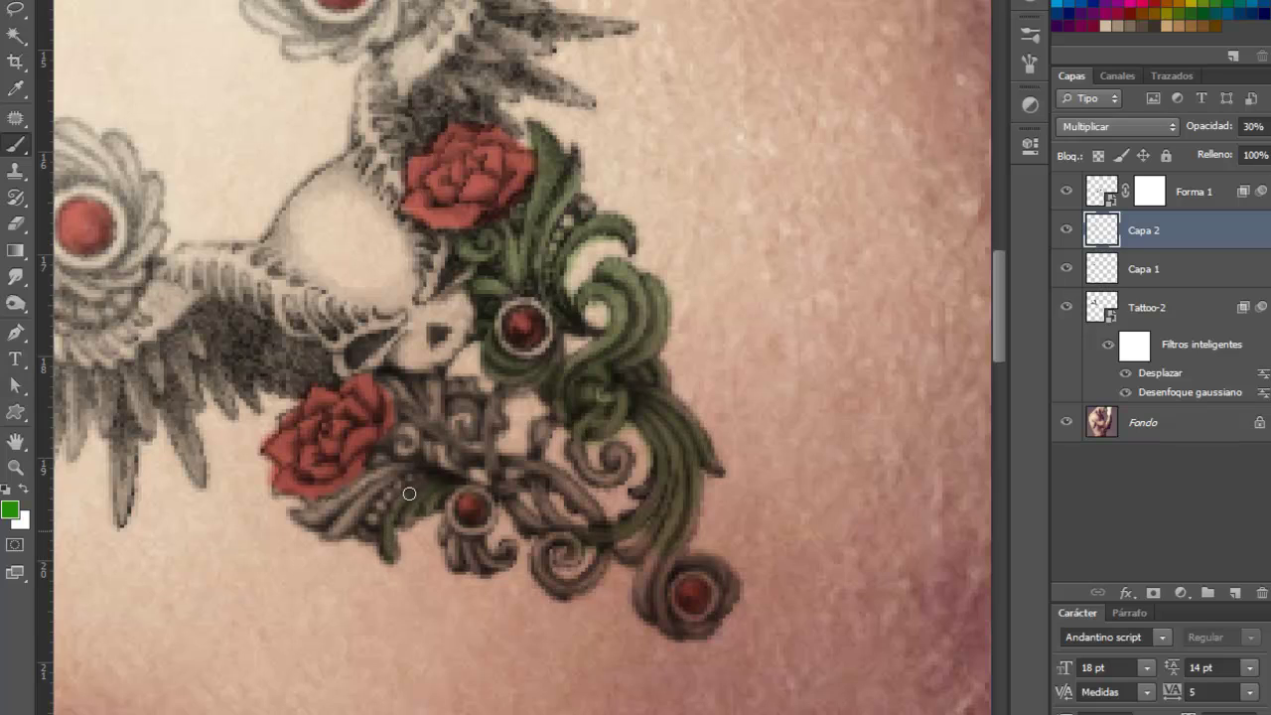
drag(419, 473, 309, 514)
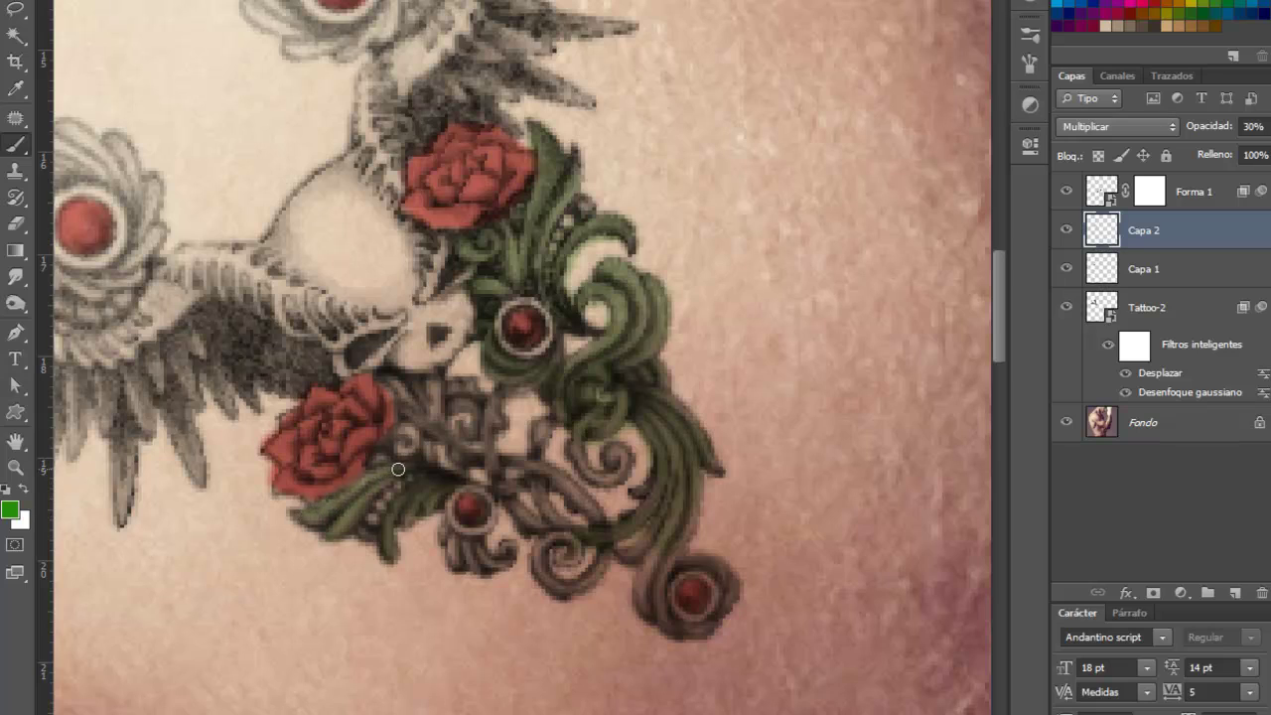
drag(401, 467, 598, 479)
Tint the leaf around the bottom red gem green and erase the stray green haze.
mouse_move(734, 621)
mouse_down()
mouse_move(666, 563)
mouse_move(635, 603)
mouse_move(671, 548)
mouse_up()
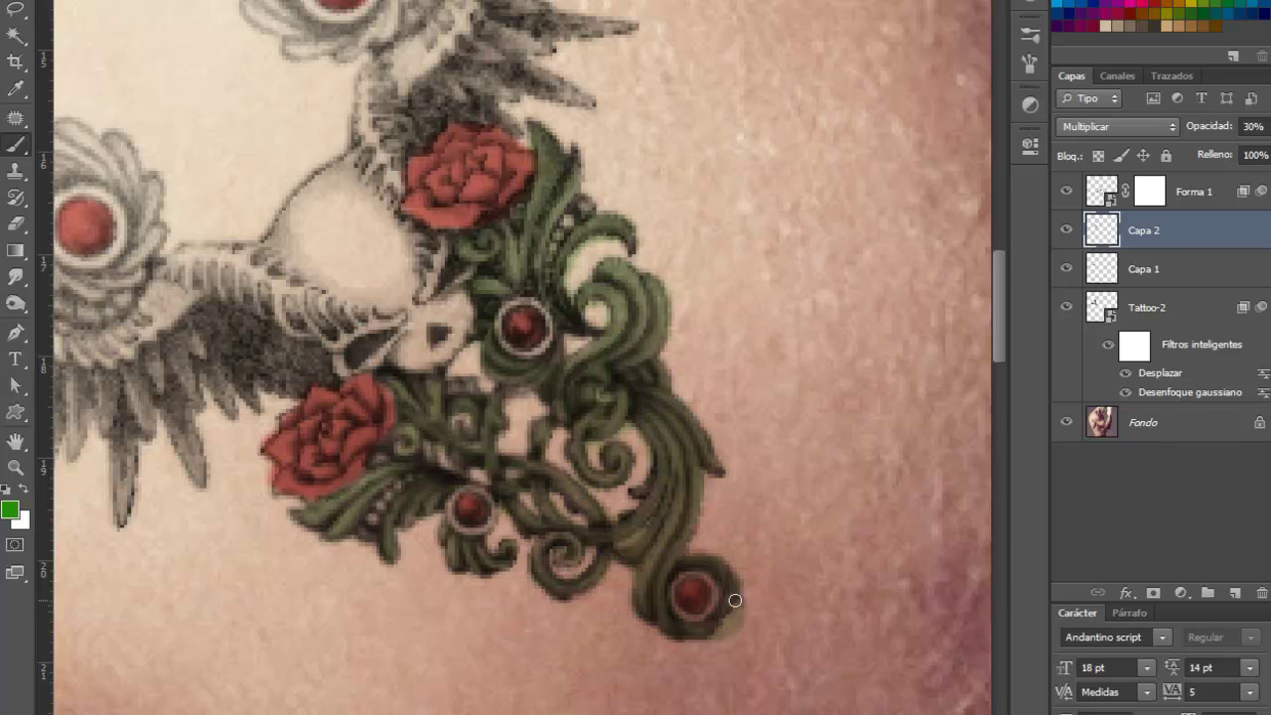
click(15, 224)
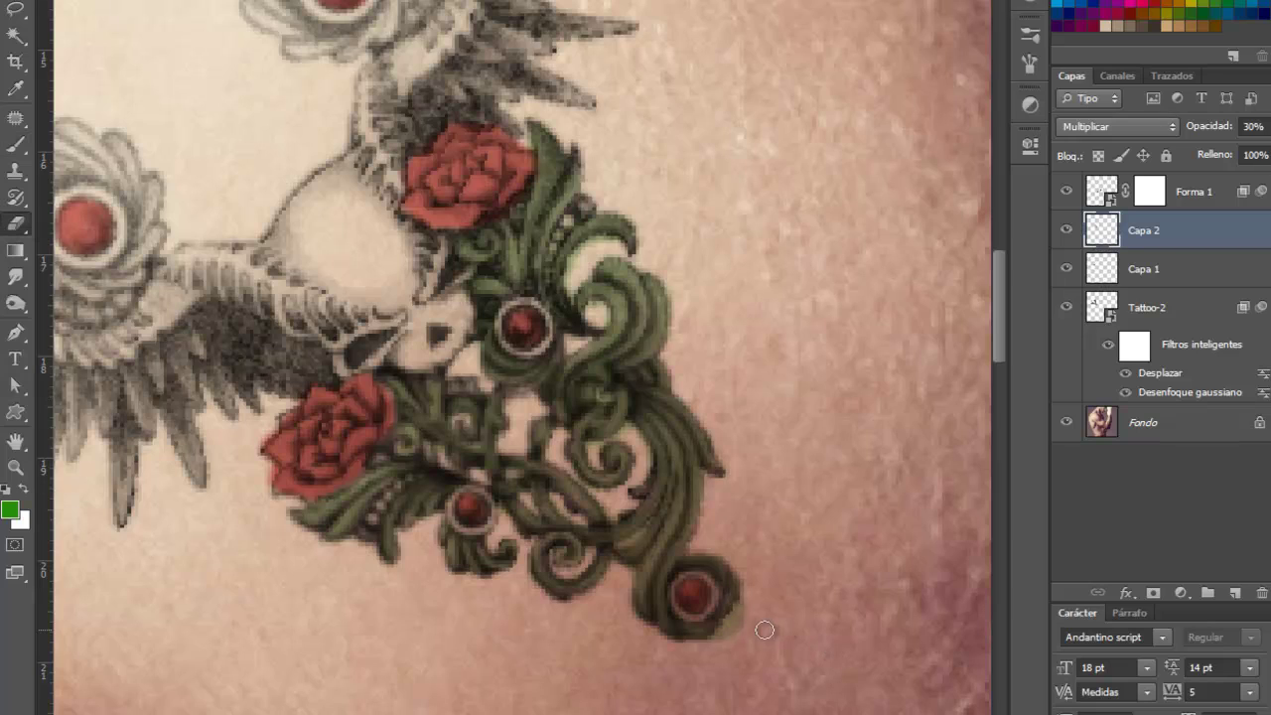
drag(764, 629, 712, 645)
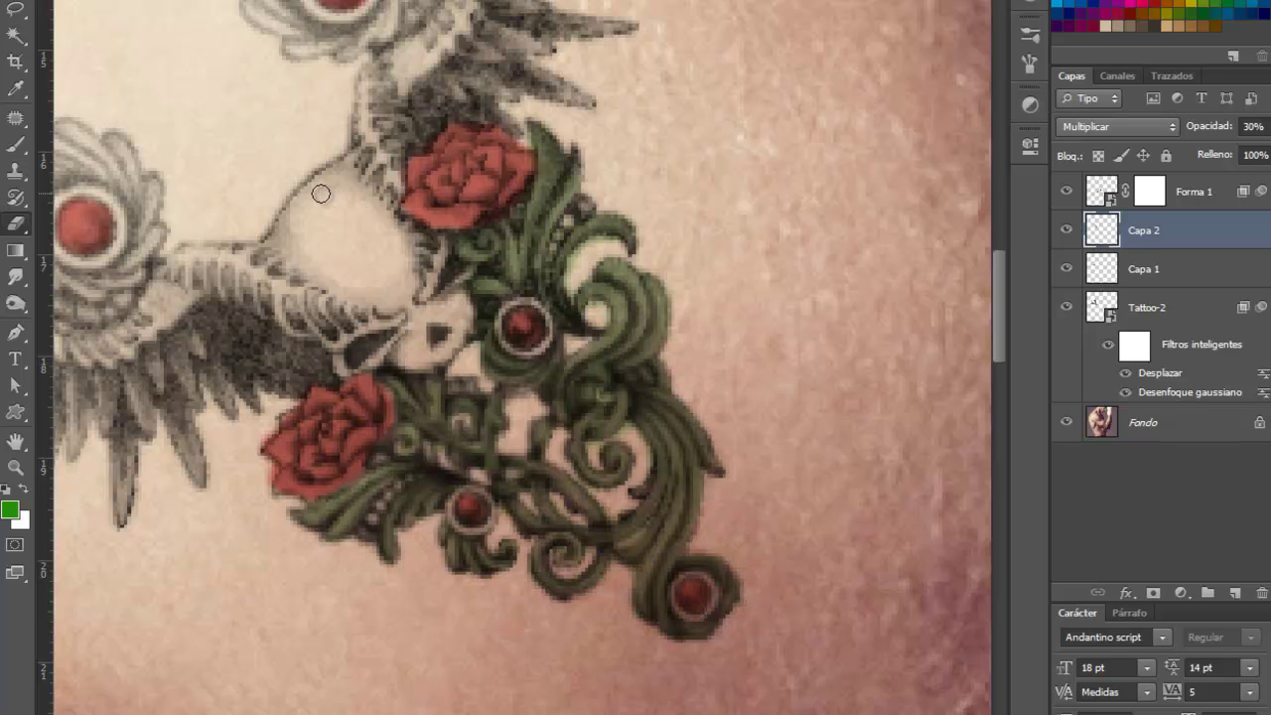
Zoom out and raise Capa 2's opacity from 30% to about 45%.
scroll(321, 194, down, 1)
scroll(320, 194, down, 2)
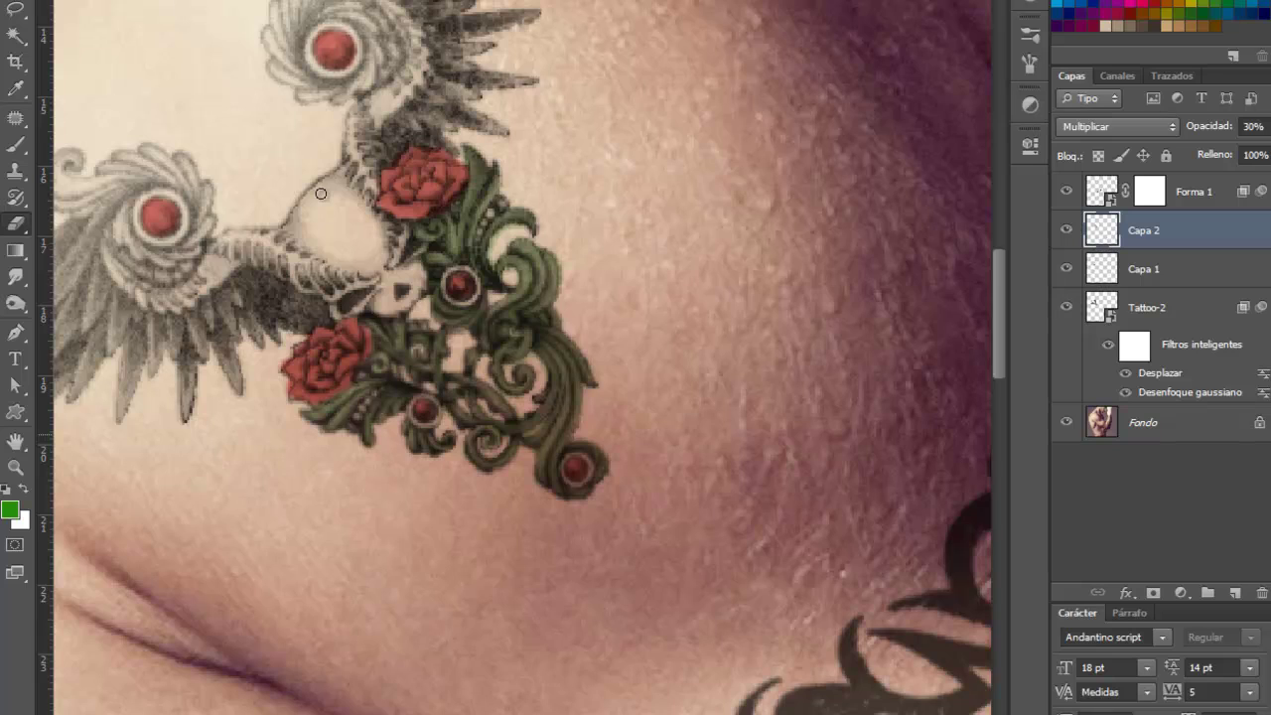
scroll(320, 194, down, 1)
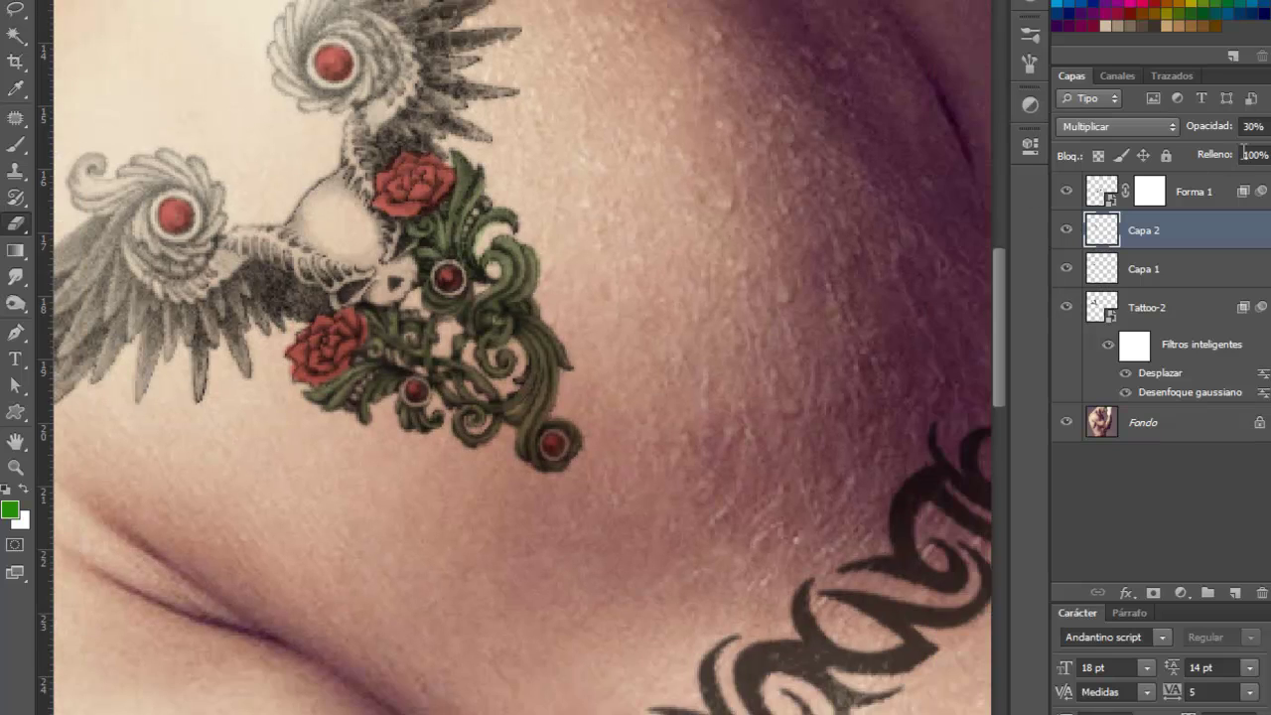
drag(1203, 127, 1216, 132)
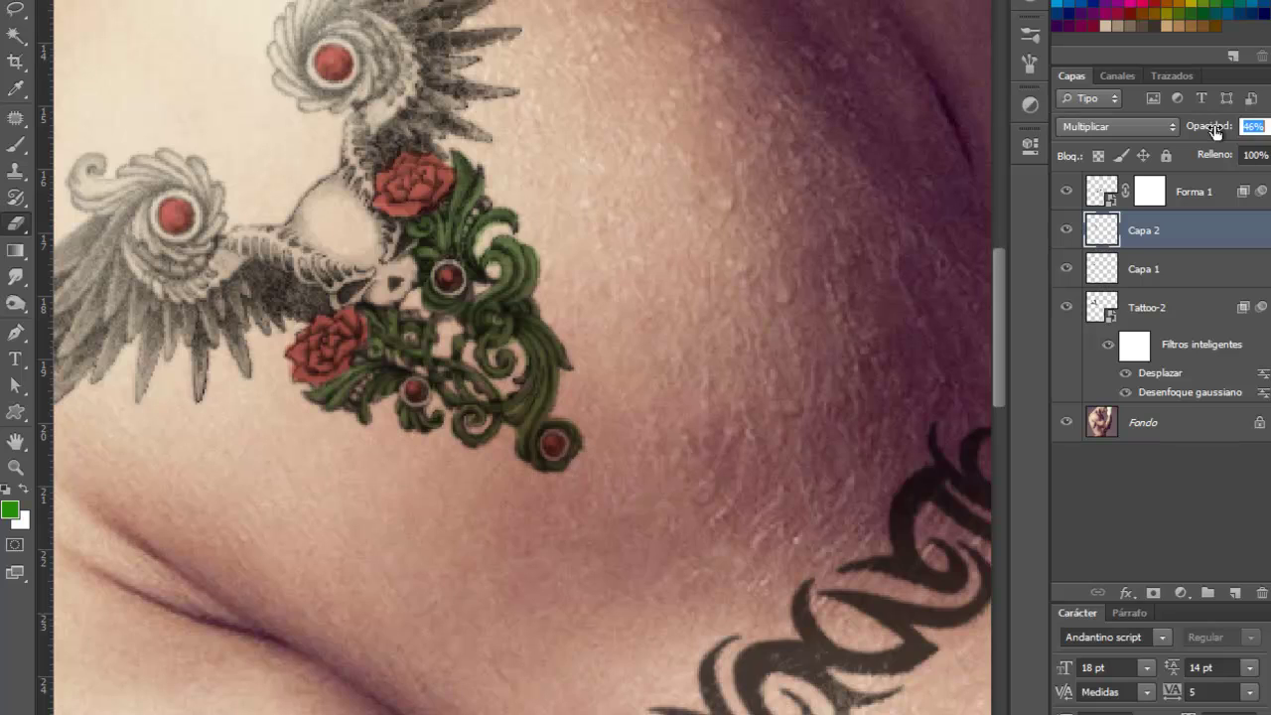
click(1267, 126)
double_click(1253, 126)
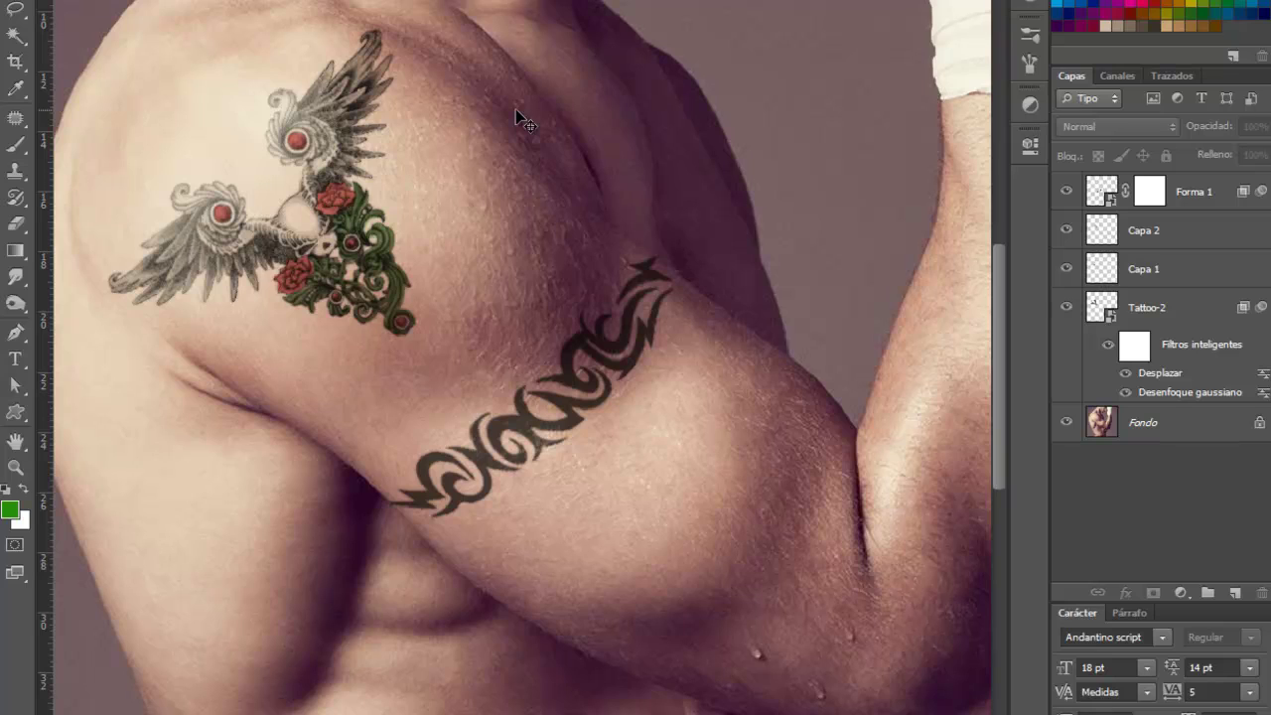
Hide the colour layers to compare against the original grey tattoo.
click(1065, 268)
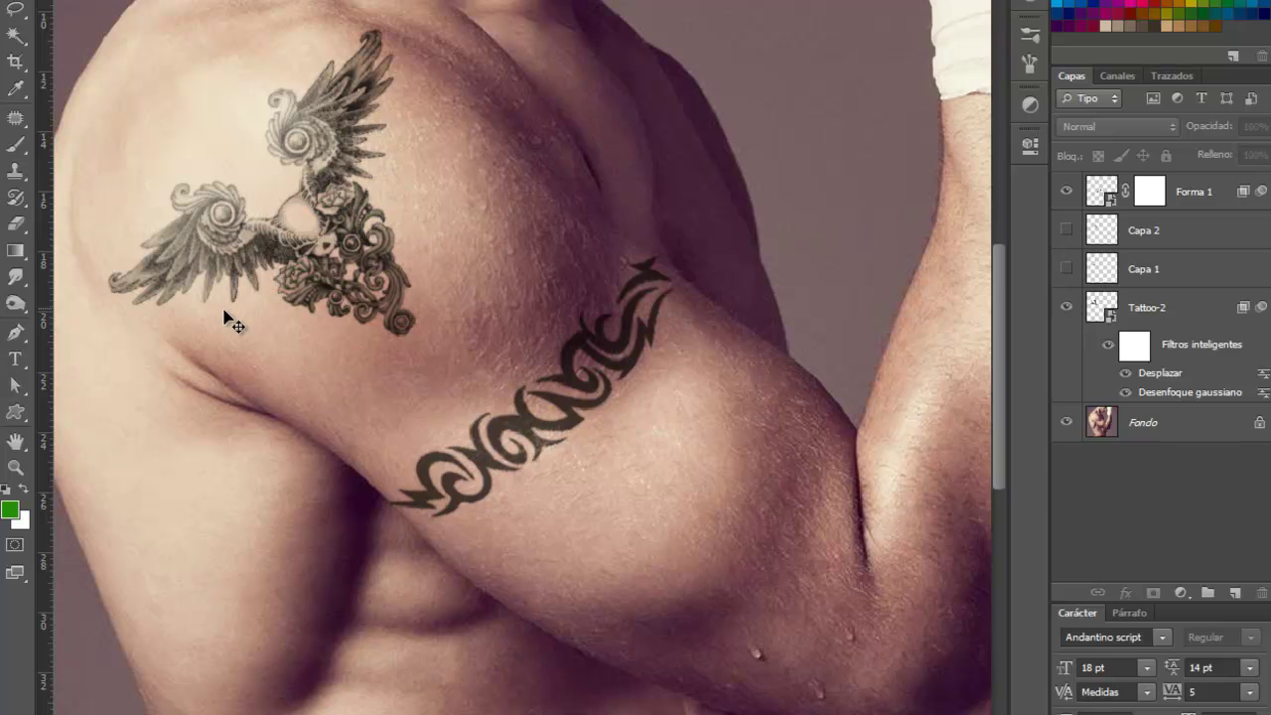